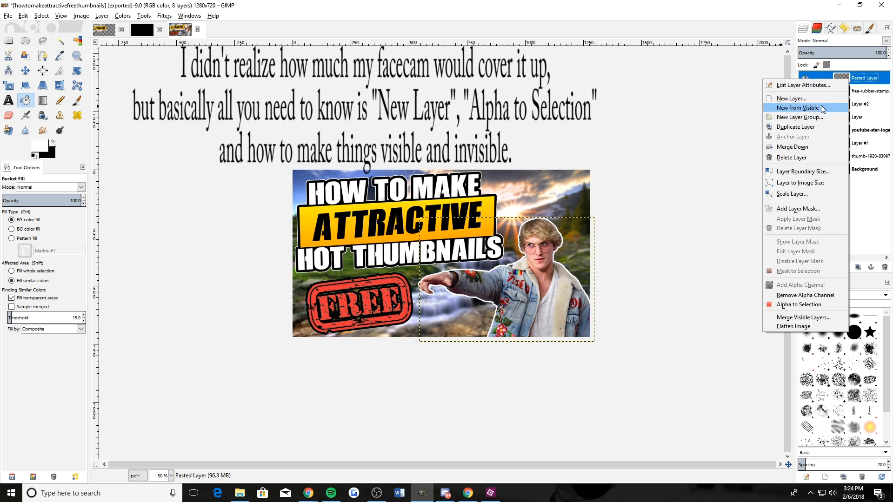
# - Toggle the visibility of each visible layer in the finished thumbnail to inspect what each one contributes
pyautogui.click(734, 107)
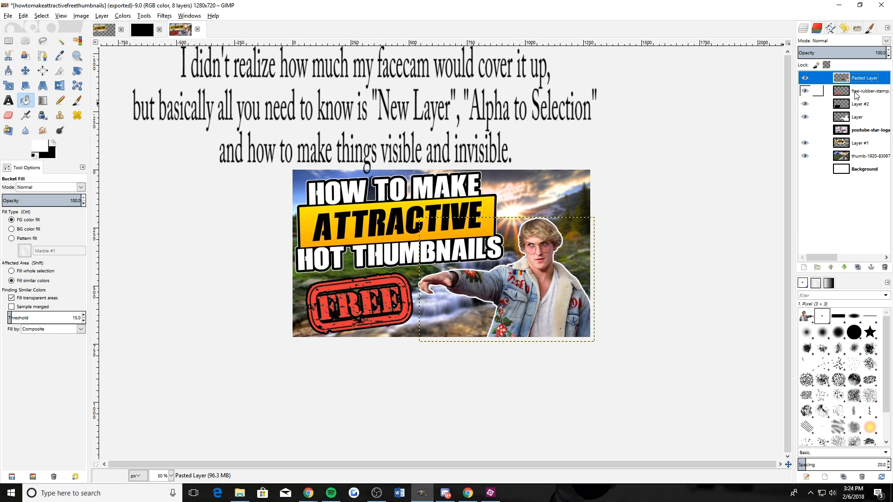
pyautogui.click(806, 79)
pyautogui.click(805, 79)
pyautogui.click(806, 79)
pyautogui.click(805, 79)
pyautogui.click(805, 92)
pyautogui.click(806, 92)
pyautogui.click(805, 105)
pyautogui.click(806, 105)
pyautogui.click(806, 118)
pyautogui.click(806, 118)
pyautogui.click(805, 144)
pyautogui.click(805, 144)
pyautogui.click(805, 157)
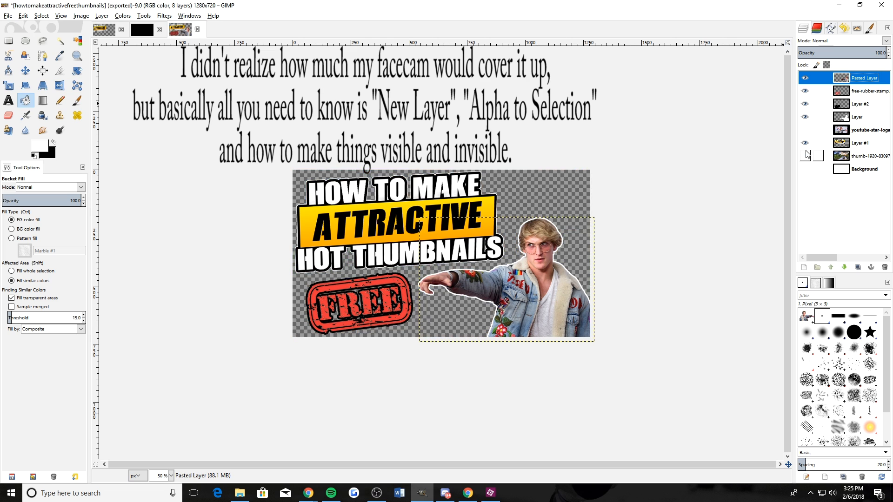
pyautogui.click(806, 156)
pyautogui.click(806, 145)
pyautogui.click(804, 144)
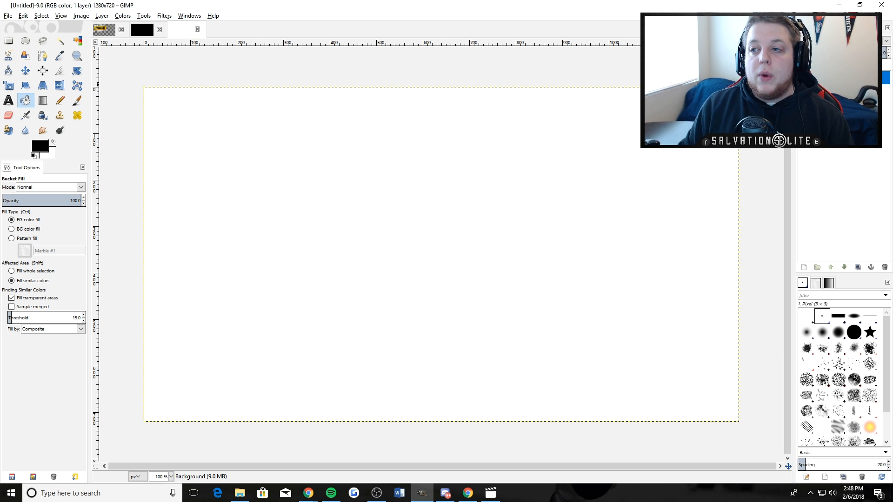
# - Clear the white background of the new 1280x720 image to transparency
pyautogui.press('Delete')
pyautogui.hotkey('ctrl', 'z')
pyautogui.hotkey('ctrl', 'y')
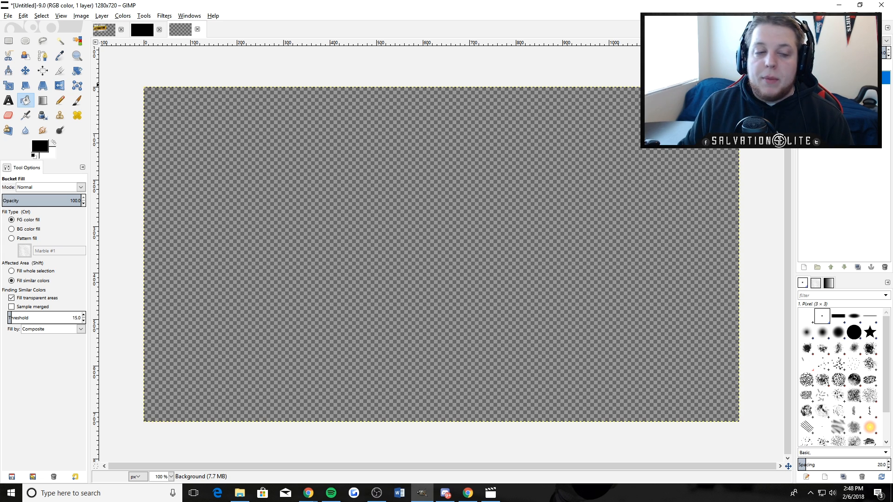
# - Draw a text box about 715 × 204 px near the canvas top and enter HOW TO MAKE in the Call Of Ops Duty font
pyautogui.click(5, 101)
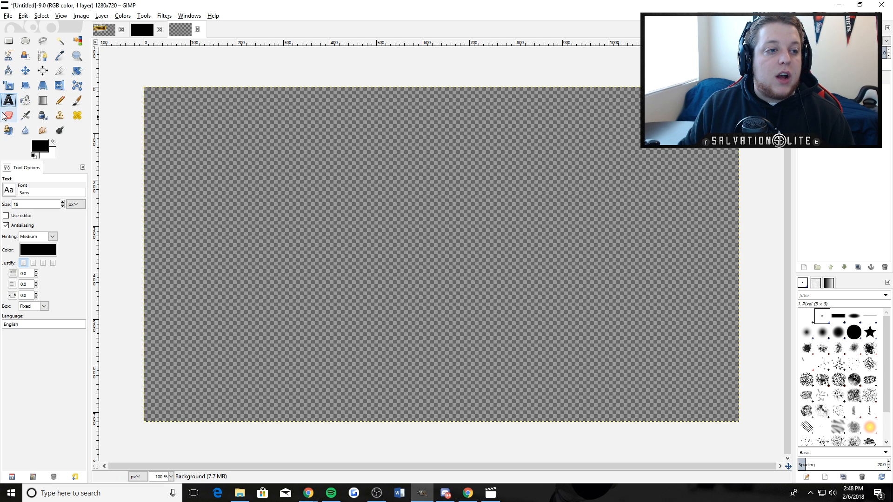
pyautogui.moveTo(205, 106); pyautogui.dragTo(539, 200)
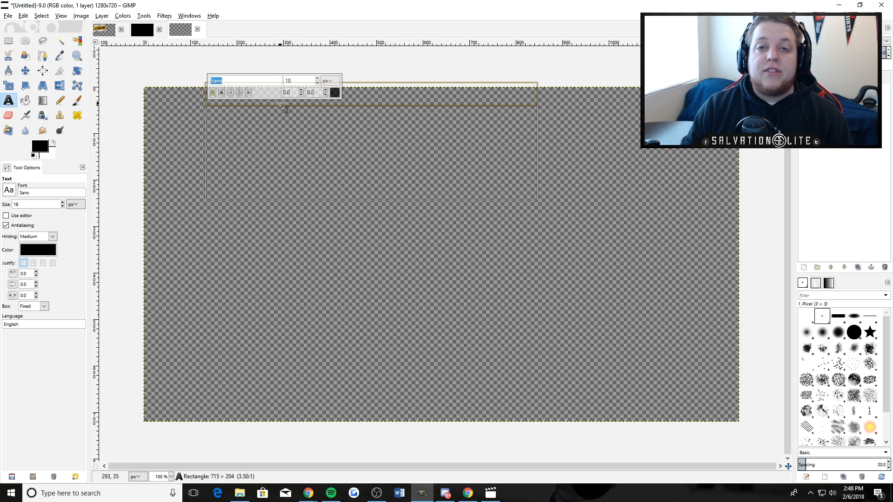
pyautogui.write('ca')
pyautogui.click(251, 274)
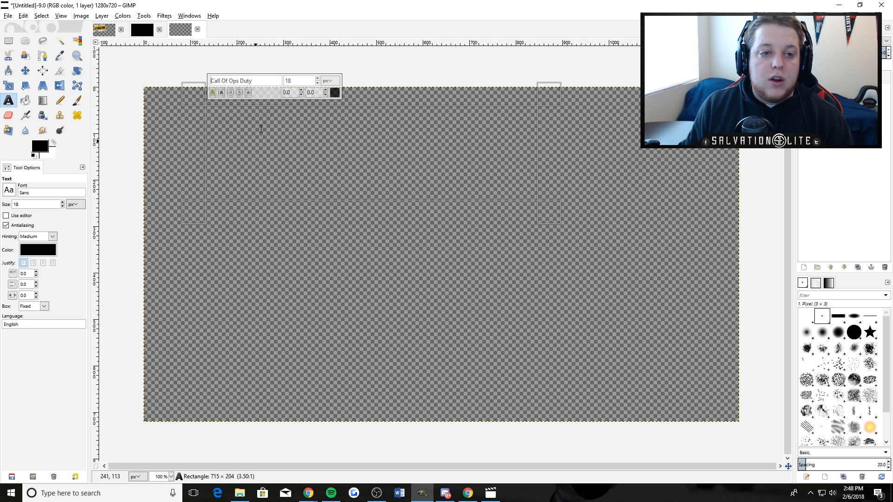
pyautogui.write('HOW TO MAKE')
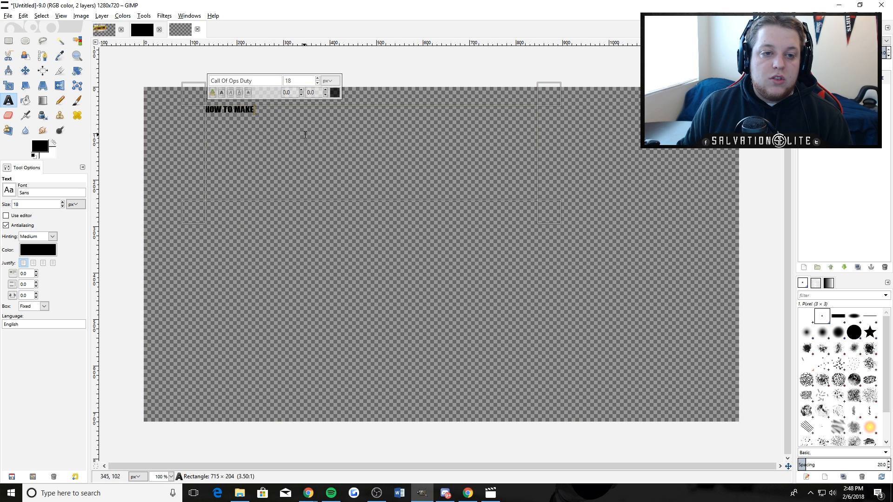
# - Set the HOW TO MAKE text size to 150 px and enlarge its text box to about 1019 × 263 px
pyautogui.hotkey('ctrl', 'a')
pyautogui.moveTo(319, 82); pyautogui.dragTo(318, 82)
pyautogui.click(605, 142)
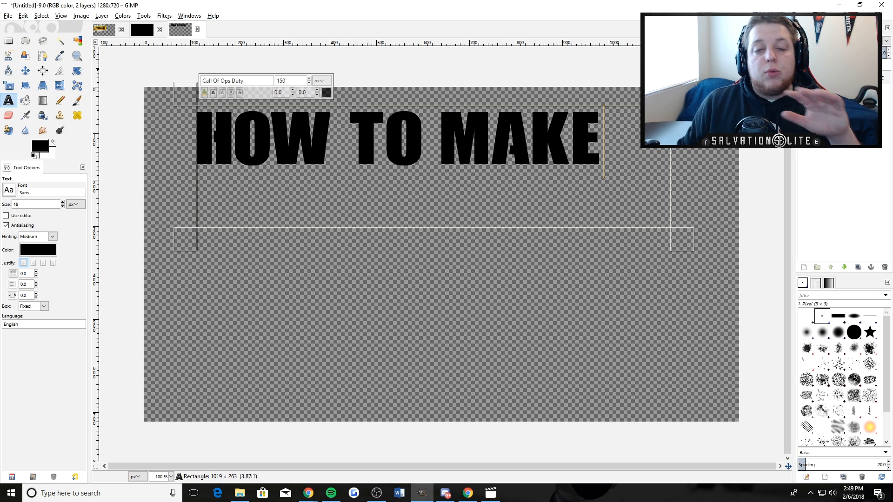
# - Select the letter shapes of the HOW TO MAKE layer with Alpha to Selection
pyautogui.rightClick(851, 77)
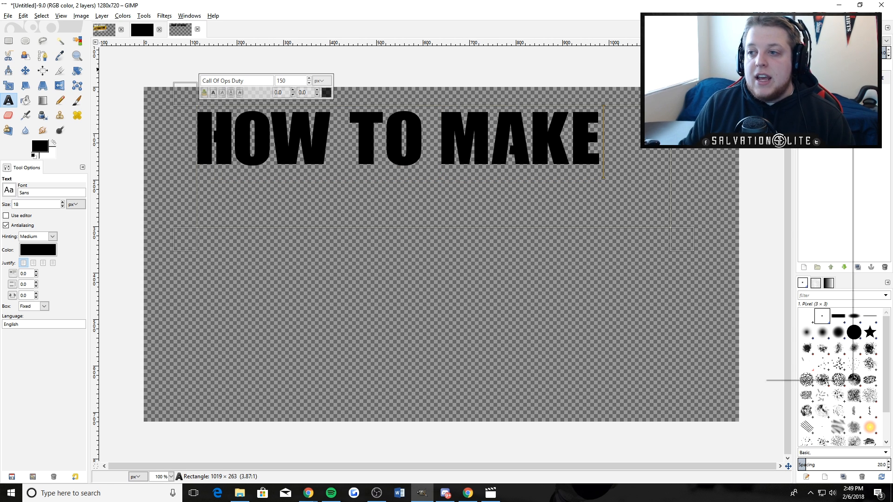
pyautogui.press('Escape')
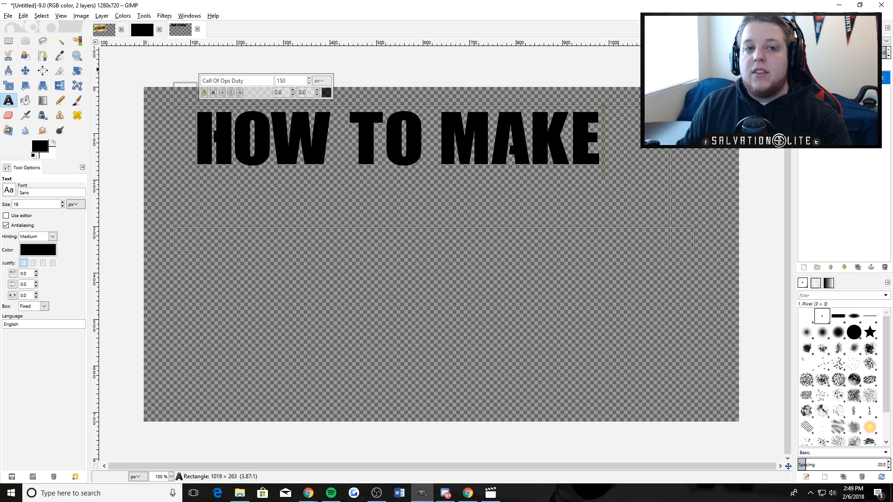
pyautogui.rightClick(854, 78)
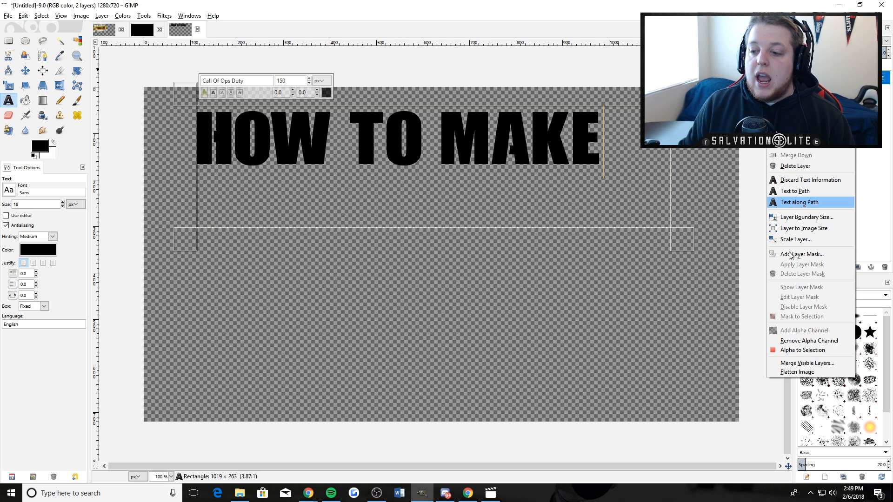
pyautogui.click(786, 350)
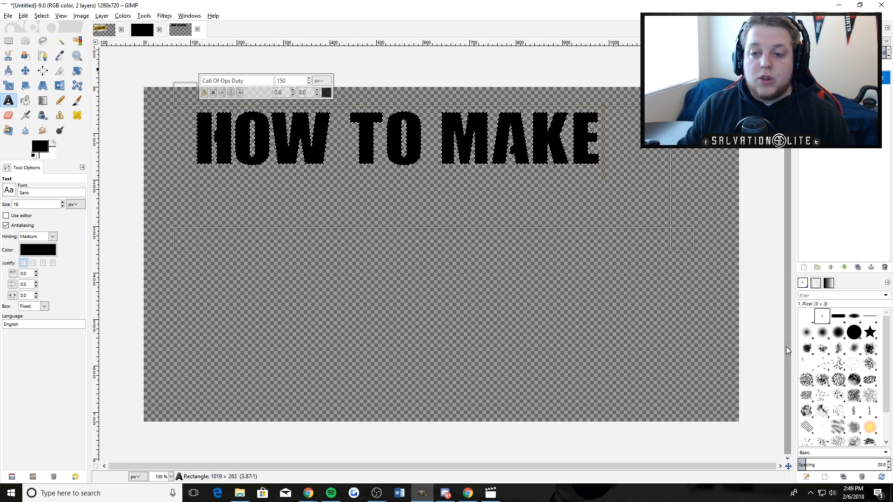
# - Fill the selected letters with a linear white-to-black gradient running downward, redrawing it until only the lower edges are shaded
pyautogui.press('g')
pyautogui.press('x')
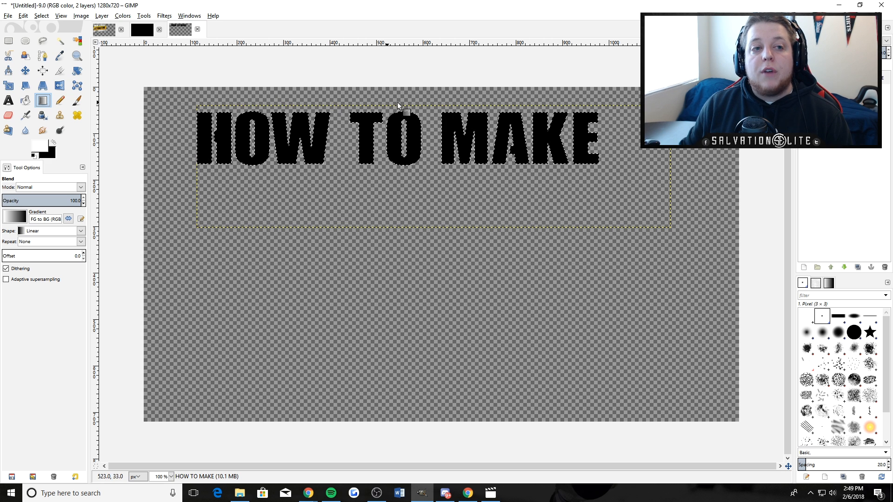
pyautogui.click(40, 150)
pyautogui.click(359, 350)
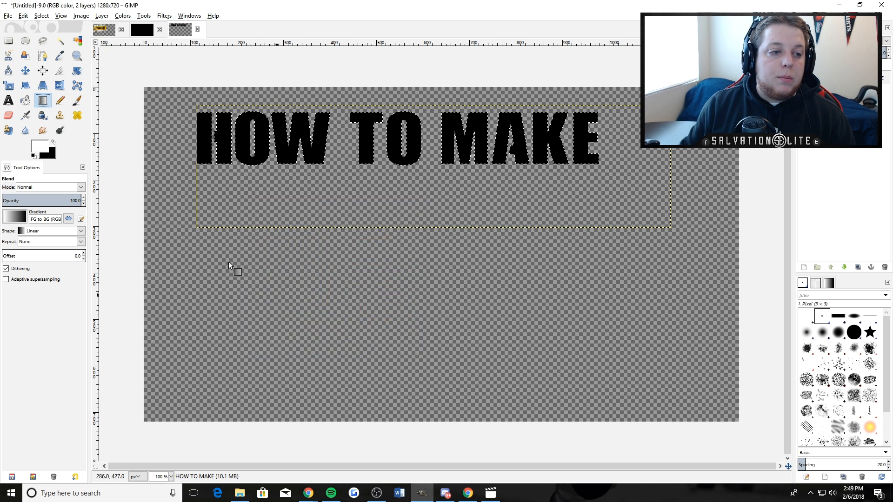
pyautogui.moveTo(452, 108); pyautogui.dragTo(476, 297)
pyautogui.moveTo(471, 114); pyautogui.dragTo(467, 297)
pyautogui.moveTo(411, 121); pyautogui.dragTo(431, 293)
pyautogui.moveTo(423, 102); pyautogui.dragTo(420, 341)
pyautogui.moveTo(423, 110); pyautogui.dragTo(429, 391)
pyautogui.moveTo(442, 132); pyautogui.dragTo(449, 372)
pyautogui.moveTo(451, 108); pyautogui.dragTo(452, 246)
pyautogui.moveTo(449, 127); pyautogui.dragTo(454, 228)
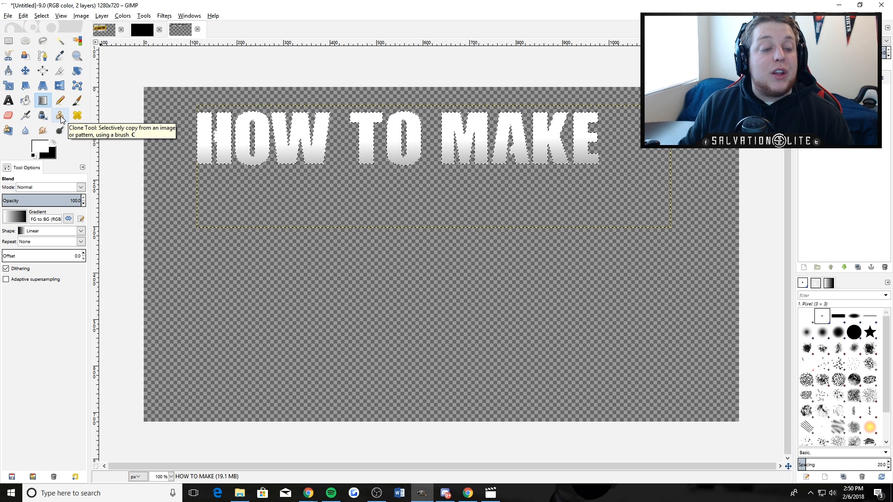
# - Set up the Clone tool to use the Marble #1 pattern as its source
pyautogui.click(61, 118)
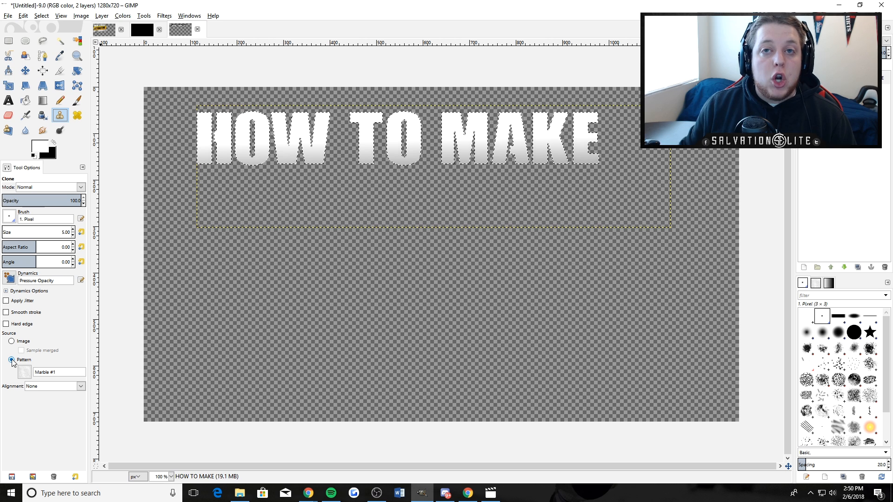
pyautogui.click(26, 374)
pyautogui.click(28, 377)
pyautogui.click(24, 372)
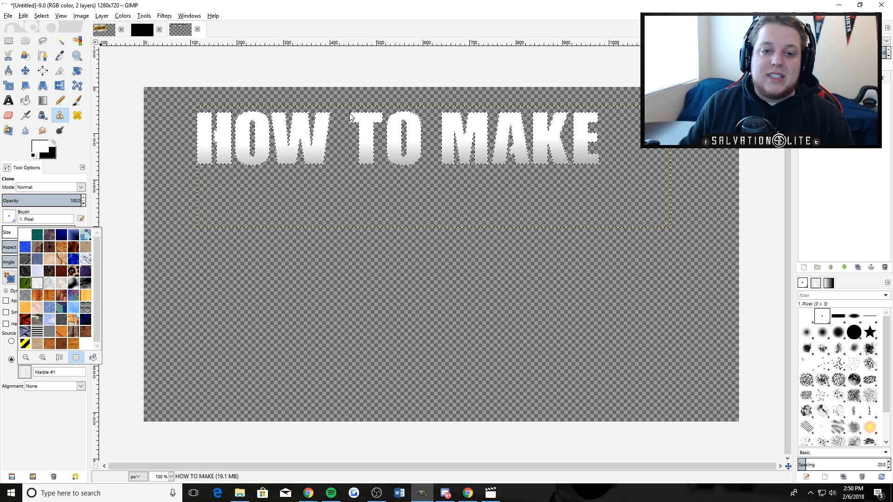
pyautogui.click(20, 374)
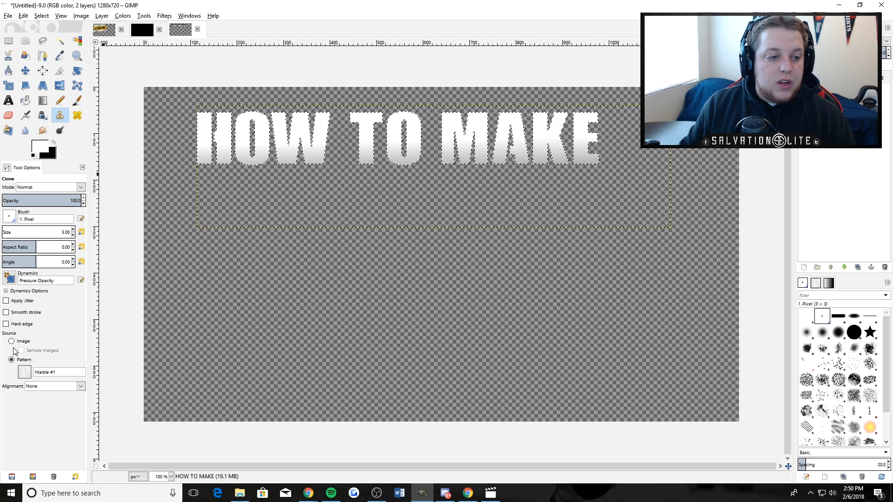
# - Set the clone brush to Hardness 075 at size 217 and paint the marble pattern over the selected letters
pyautogui.moveTo(13, 233); pyautogui.dragTo(18, 232)
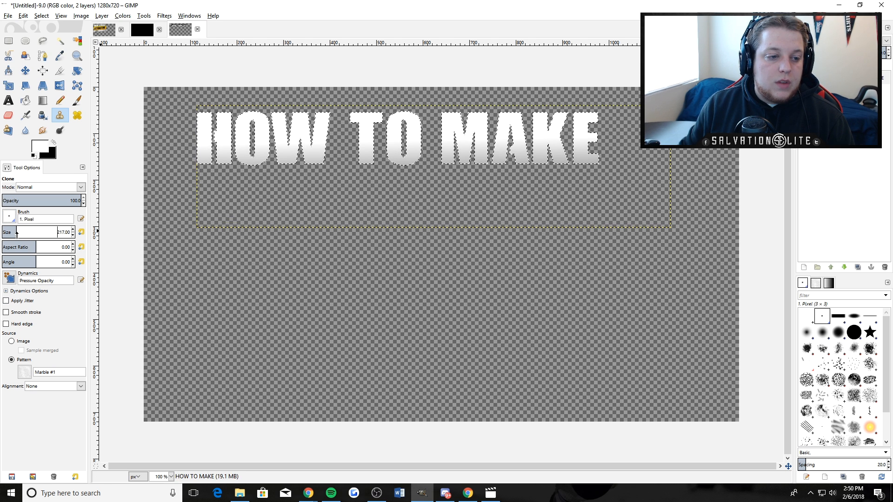
pyautogui.click(9, 217)
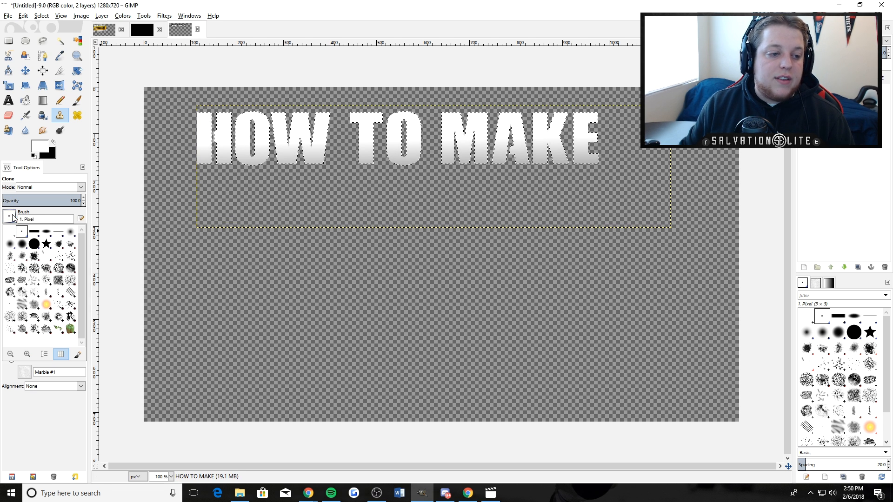
pyautogui.click(21, 244)
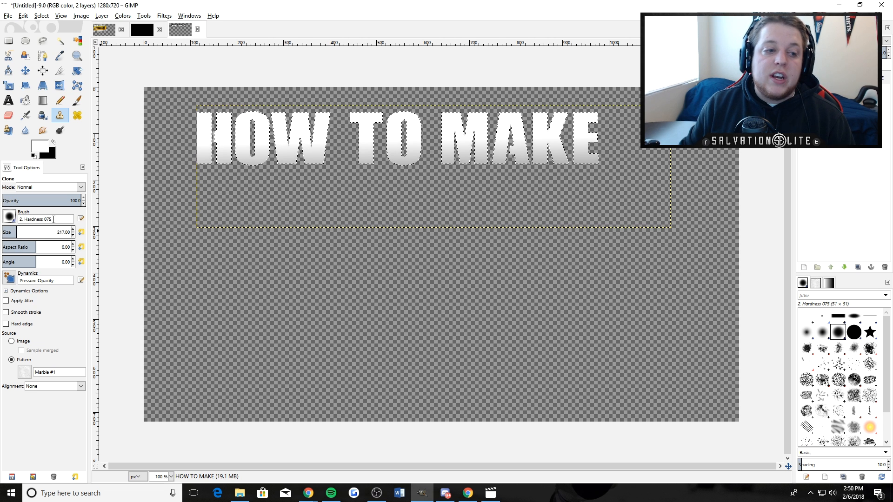
pyautogui.click(9, 217)
pyautogui.click(10, 244)
pyautogui.click(9, 217)
pyautogui.click(21, 243)
pyautogui.moveTo(283, 184)
pyautogui.mouseDown()
pyautogui.moveTo(247, 174)
pyautogui.moveTo(203, 177)
pyautogui.moveTo(244, 192)
pyautogui.moveTo(299, 183)
pyautogui.moveTo(588, 182)
pyautogui.moveTo(616, 171)
pyautogui.moveTo(614, 96)
pyautogui.moveTo(346, 93)
pyautogui.moveTo(220, 104)
pyautogui.moveTo(177, 143)
pyautogui.mouseUp()
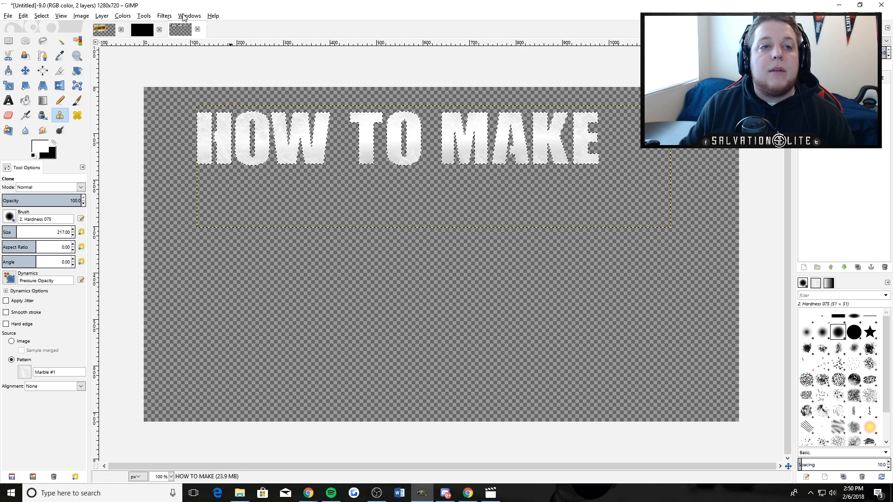
# - Apply the Lighting Effects filter to the HOW TO MAKE letters with the material's Shiny value set to 0.10
pyautogui.click(164, 15)
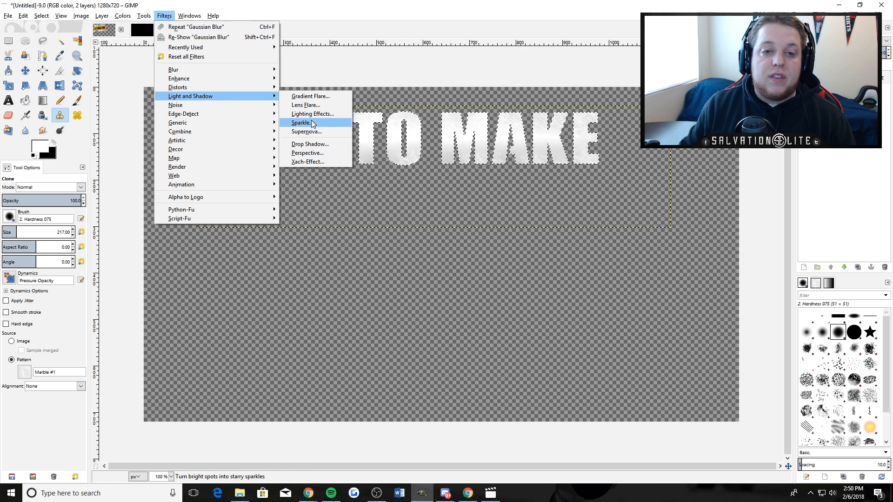
pyautogui.click(152, 15)
pyautogui.click(164, 16)
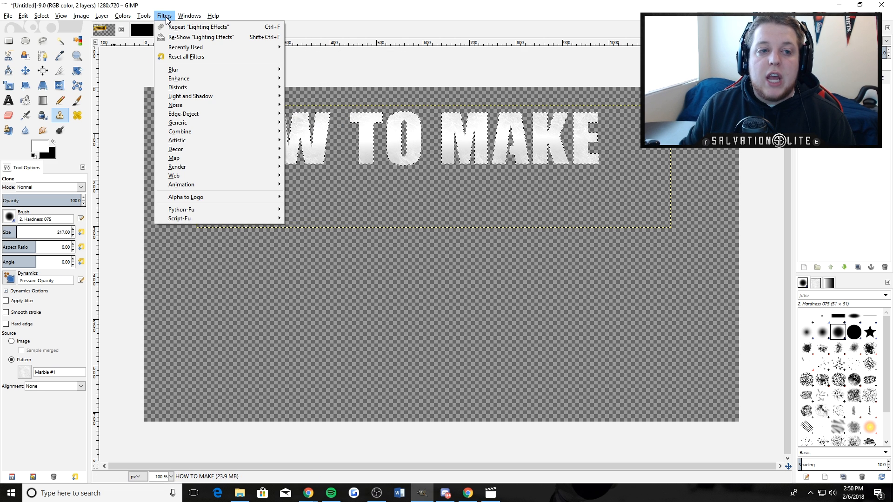
pyautogui.moveTo(206, 100)
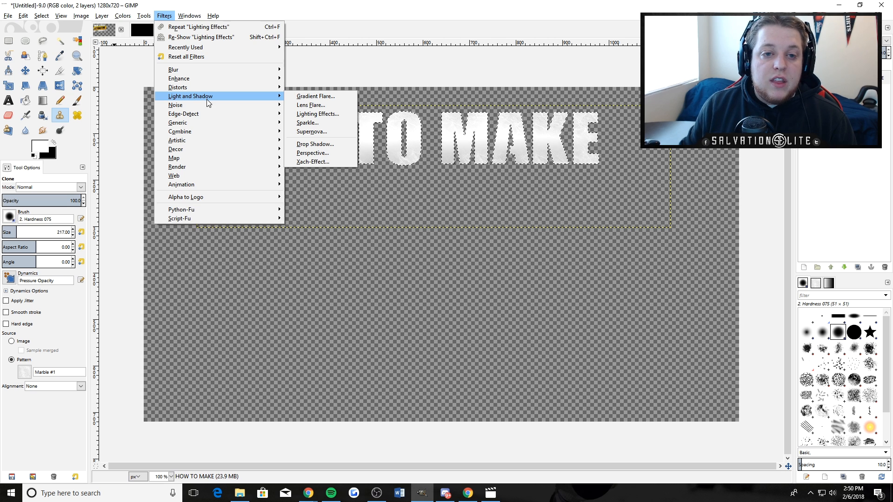
pyautogui.click(328, 116)
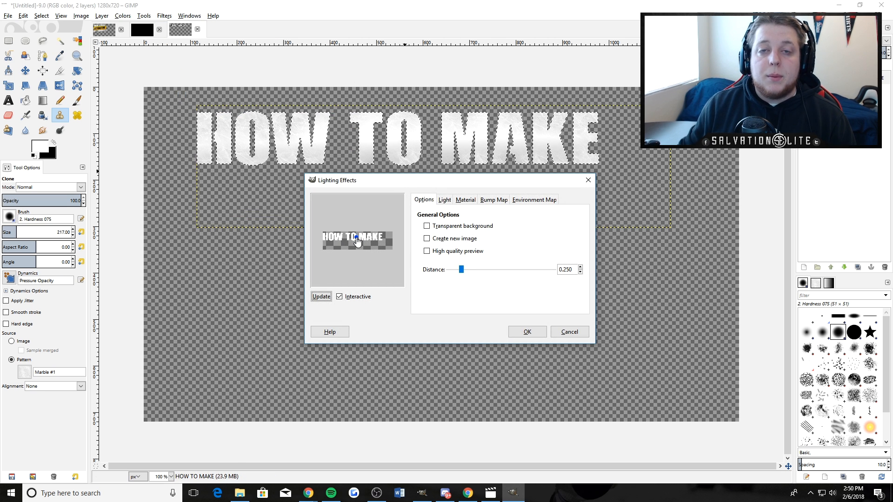
pyautogui.click(465, 199)
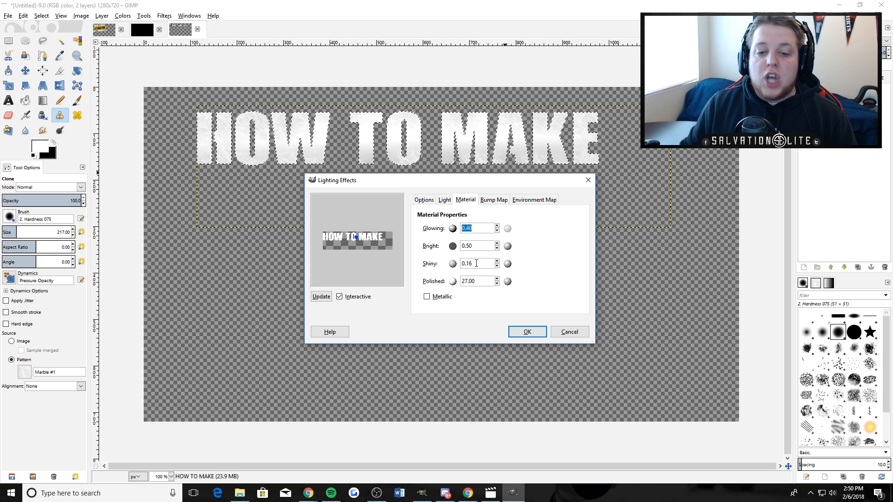
pyautogui.click(497, 267)
pyautogui.click(497, 267)
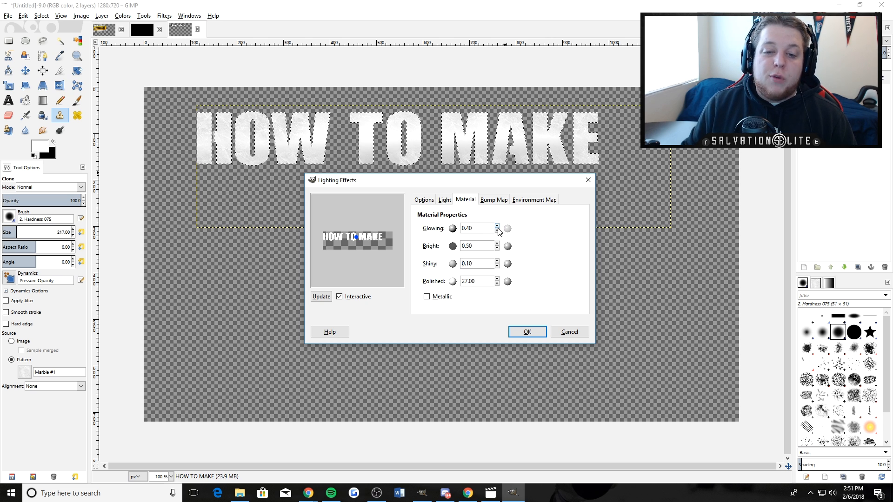
pyautogui.click(524, 335)
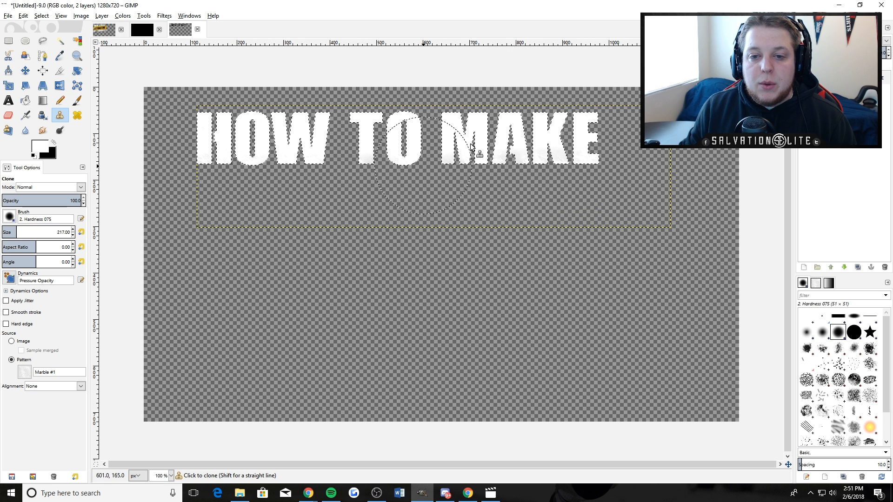
# - Clear the selection and move the HOW TO MAKE text slightly up and to the left on the canvas
pyautogui.click(41, 15)
pyautogui.click(58, 38)
pyautogui.click(49, 16)
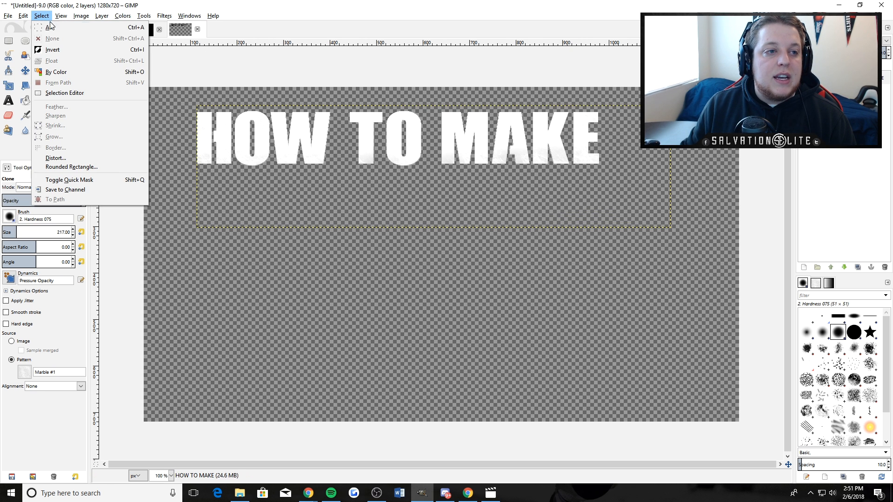
pyautogui.click(44, 17)
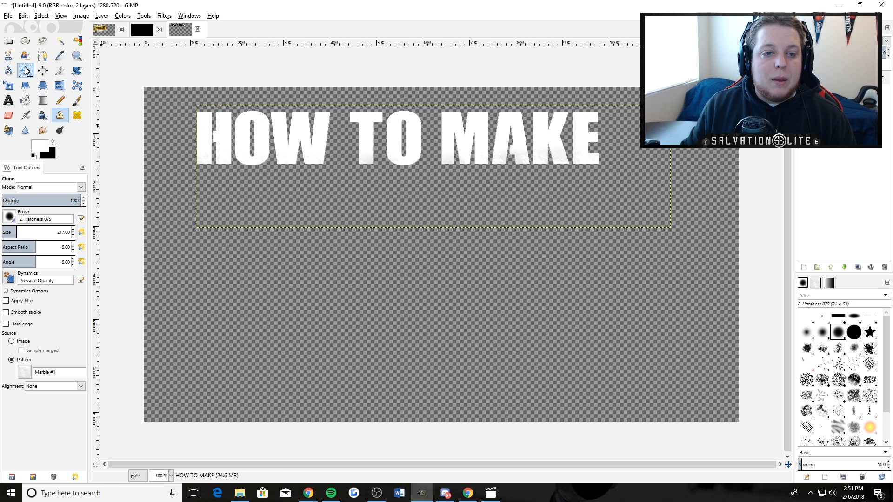
pyautogui.press('m')
pyautogui.moveTo(321, 143); pyautogui.dragTo(300, 136)
# - Add a text box about 867 by 243 px below HOW TO MAKE and enter HOT THUMBNAILS in it
pyautogui.press('t')
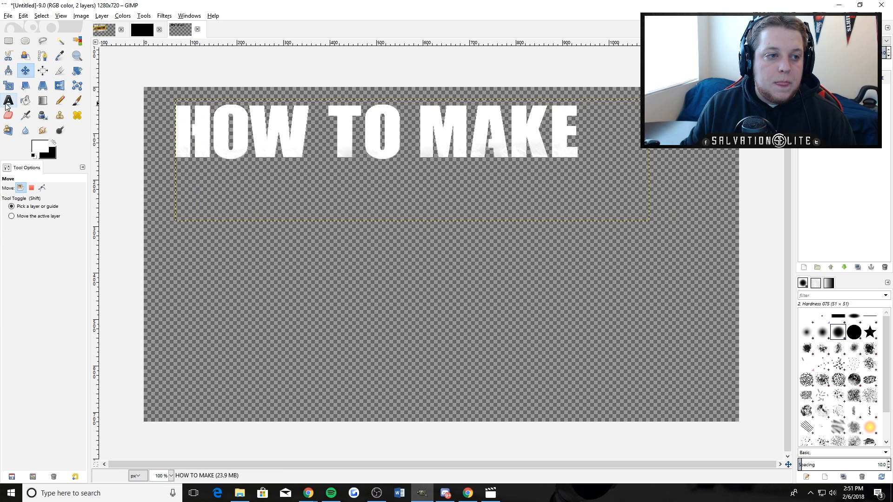
pyautogui.moveTo(212, 228)
pyautogui.mouseDown()
pyautogui.moveTo(611, 334)
pyautogui.moveTo(601, 334)
pyautogui.mouseUp()
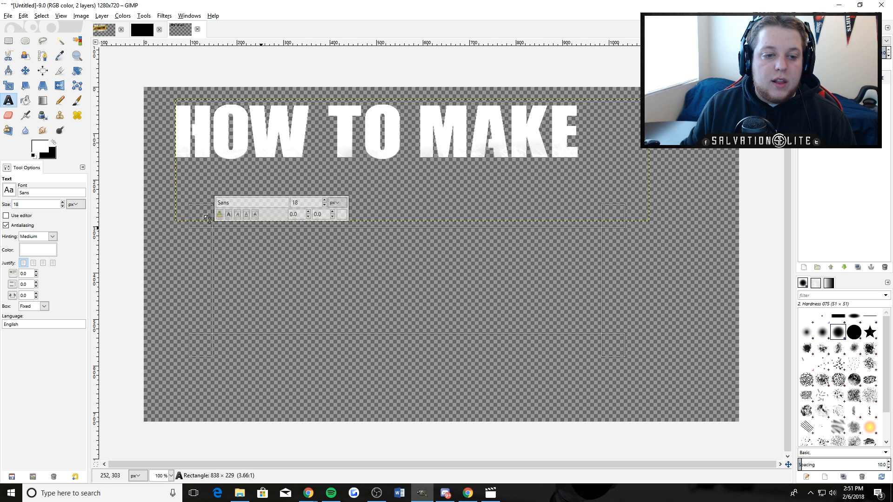
pyautogui.moveTo(205, 217); pyautogui.dragTo(193, 210)
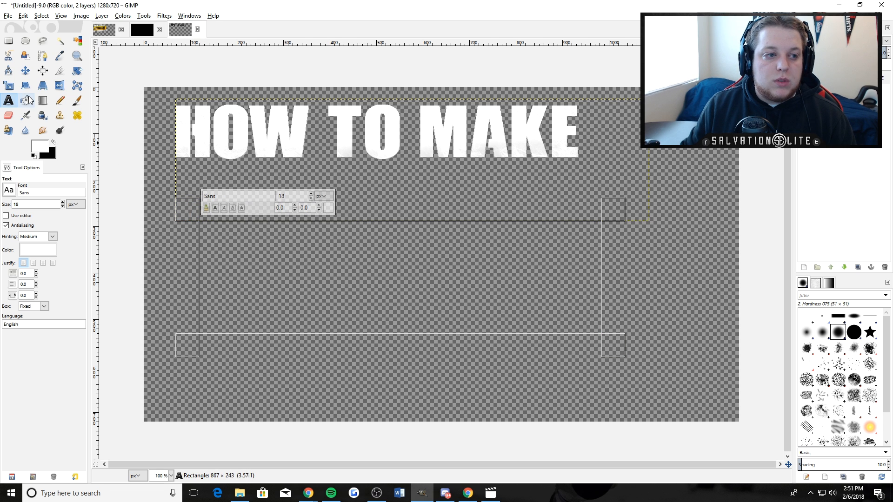
pyautogui.click(242, 240)
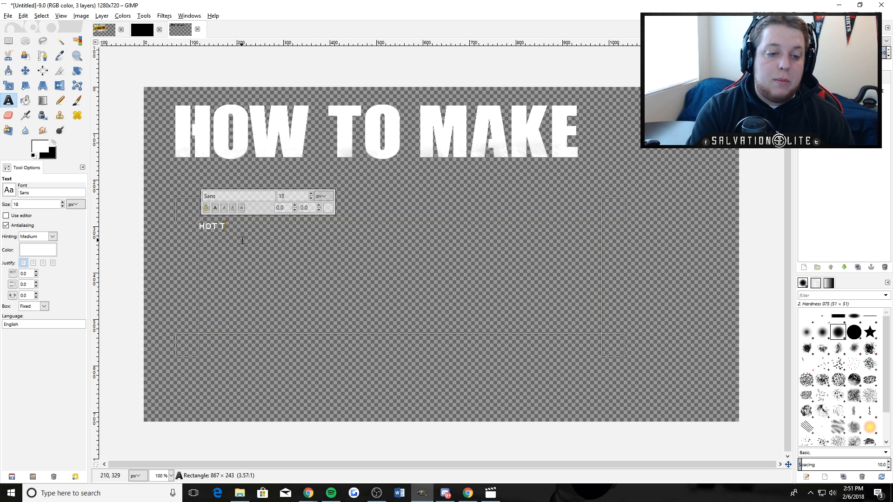
pyautogui.write('HOT THUMBNAILS')
# - Format all of the HOT THUMBNAILS text in the Call Of Ops Duty font at size 150 px
pyautogui.hotkey('ctrl', 'a')
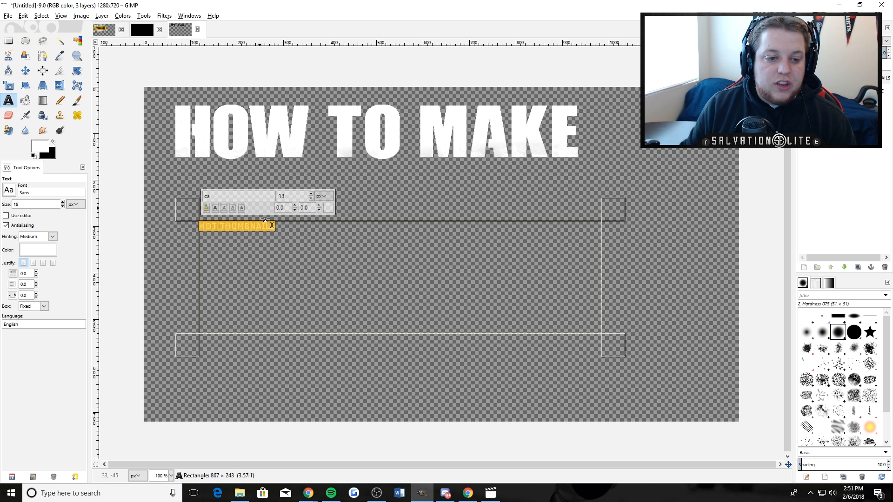
pyautogui.click(247, 392)
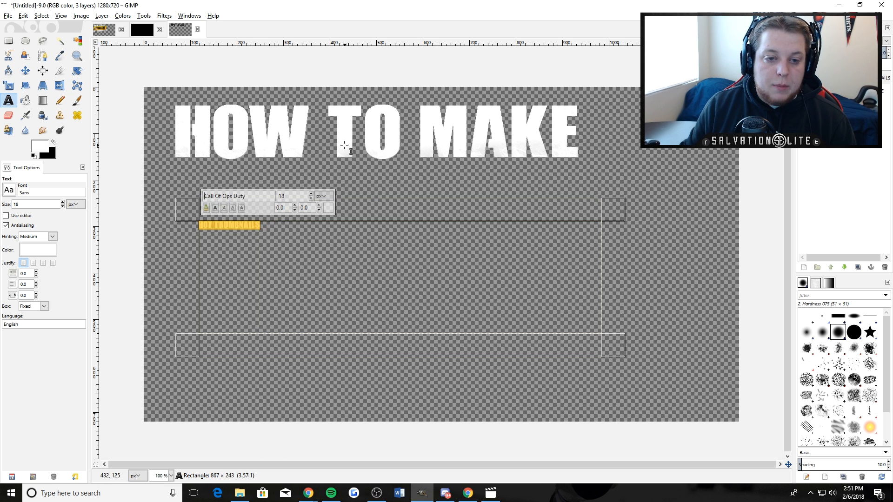
pyautogui.moveTo(312, 192); pyautogui.dragTo(312, 192)
pyautogui.click(312, 191)
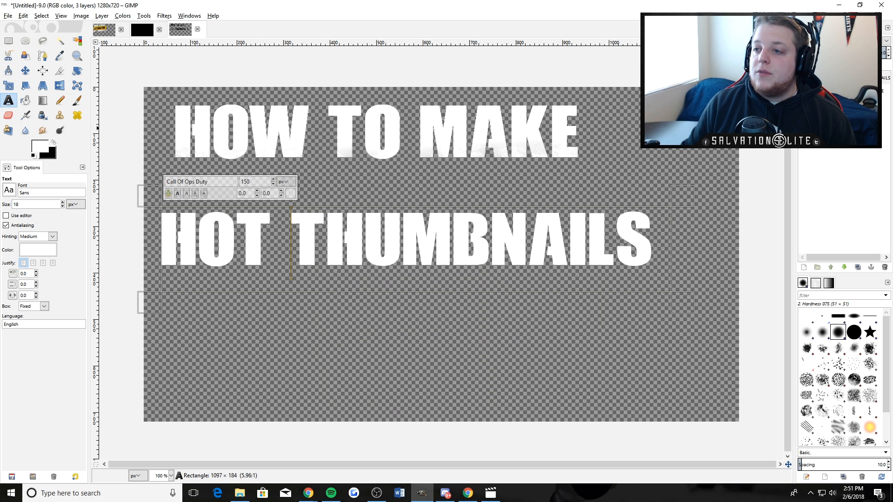
# - Select the HOT THUMBNAILS letters from the layer's alpha and fill them with a vertical linear white-to-black Blend gradient, lighter at the top
pyautogui.rightClick(863, 78)
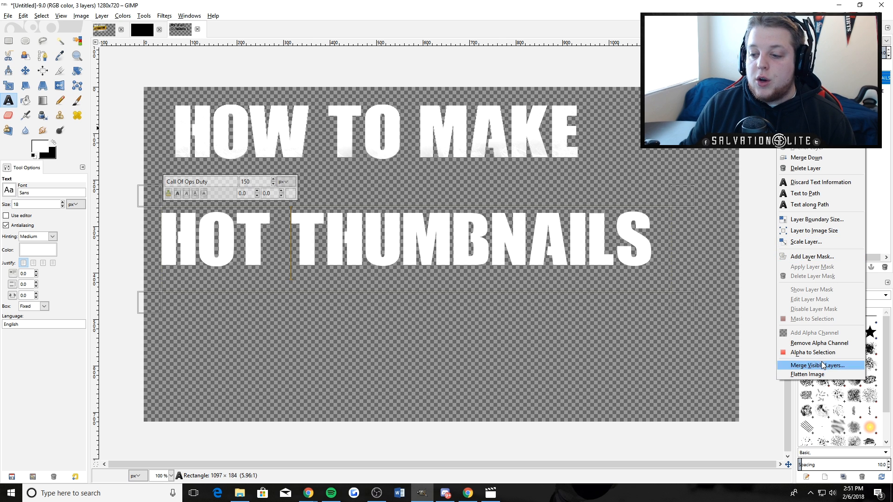
pyautogui.click(818, 352)
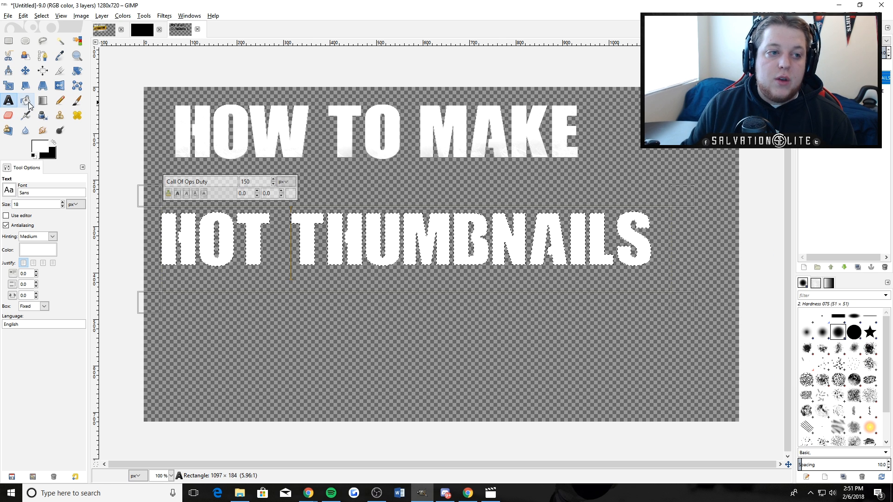
pyautogui.click(42, 100)
pyautogui.moveTo(501, 220); pyautogui.dragTo(504, 298)
pyautogui.moveTo(472, 298); pyautogui.dragTo(458, 210)
pyautogui.moveTo(457, 241); pyautogui.dragTo(445, 330)
pyautogui.moveTo(441, 218); pyautogui.dragTo(449, 320)
pyautogui.moveTo(451, 235); pyautogui.dragTo(460, 316)
pyautogui.moveTo(451, 239); pyautogui.dragTo(456, 311)
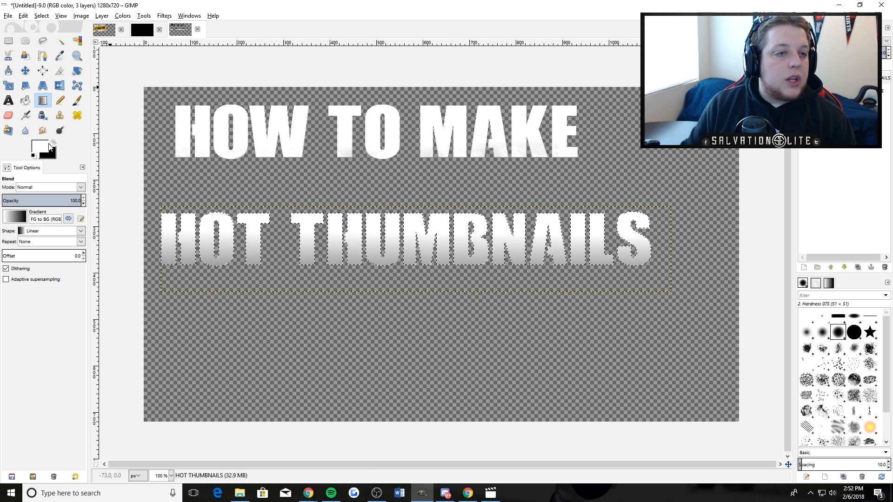
# - Paint the Marble #1 pattern over the selected HOT THUMBNAILS letters with the Clone tool
pyautogui.click(57, 117)
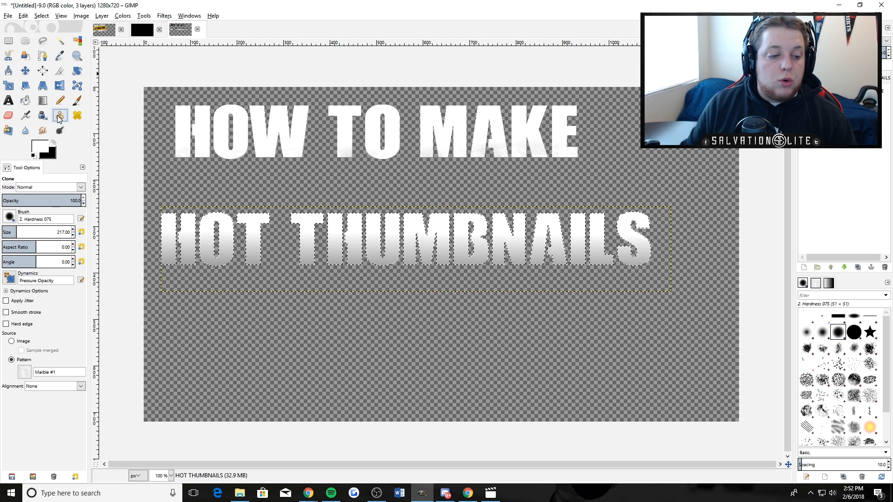
pyautogui.click(25, 372)
pyautogui.click(116, 293)
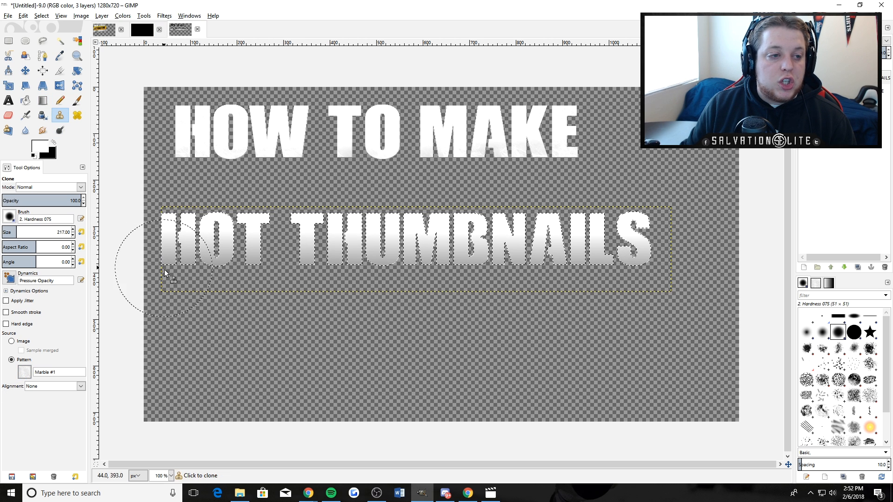
pyautogui.moveTo(176, 292)
pyautogui.mouseDown()
pyautogui.moveTo(467, 286)
pyautogui.moveTo(681, 248)
pyautogui.moveTo(666, 225)
pyautogui.moveTo(595, 176)
pyautogui.moveTo(260, 215)
pyautogui.moveTo(164, 204)
pyautogui.mouseUp()
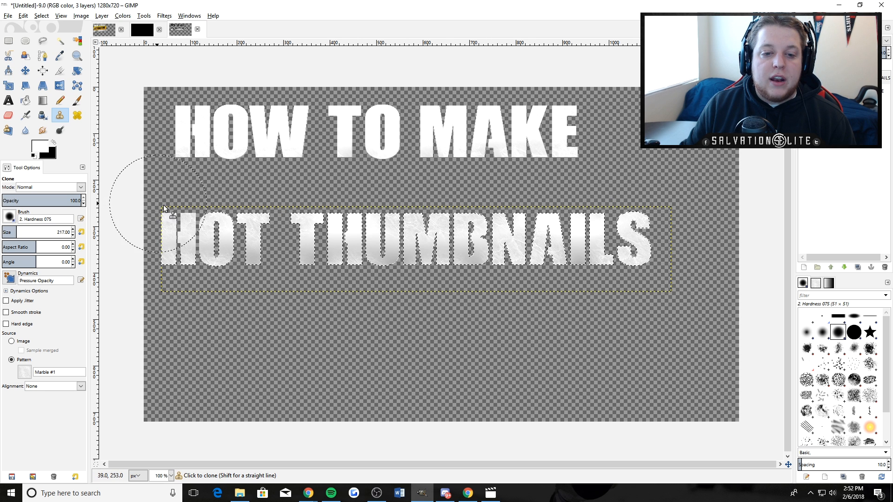
# - Apply the Lighting Effects filter to the HOT THUMBNAILS letters with the light shifted slightly right of centre
pyautogui.click(164, 16)
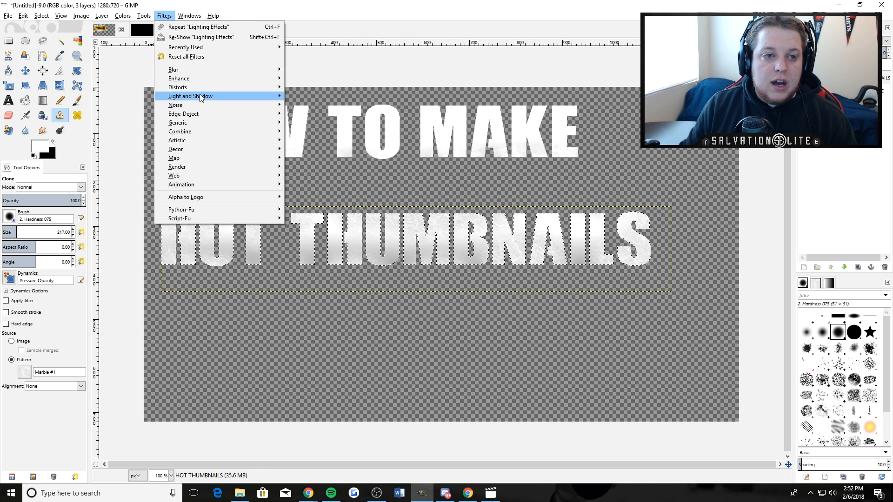
pyautogui.moveTo(200, 96)
pyautogui.click(335, 113)
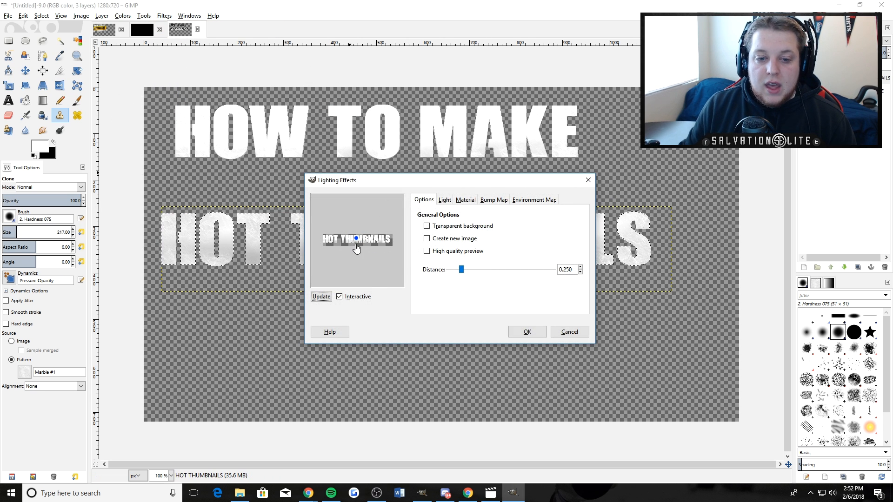
pyautogui.moveTo(356, 239); pyautogui.dragTo(359, 244)
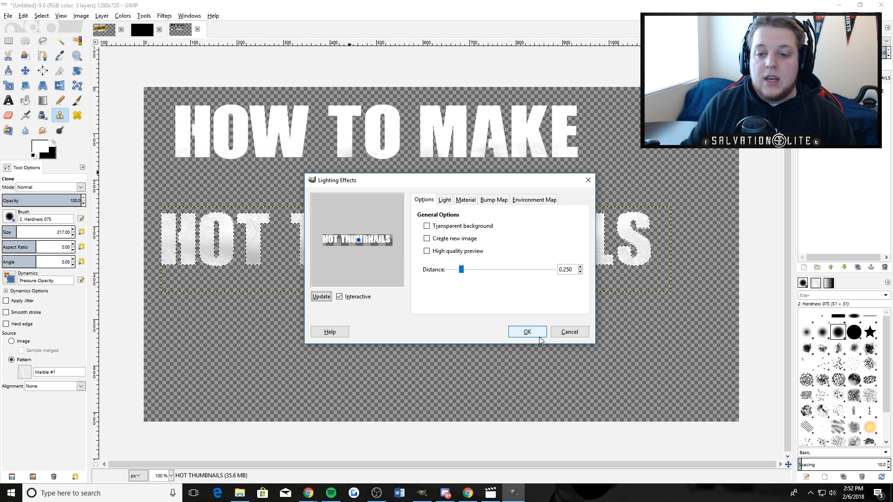
pyautogui.click(461, 199)
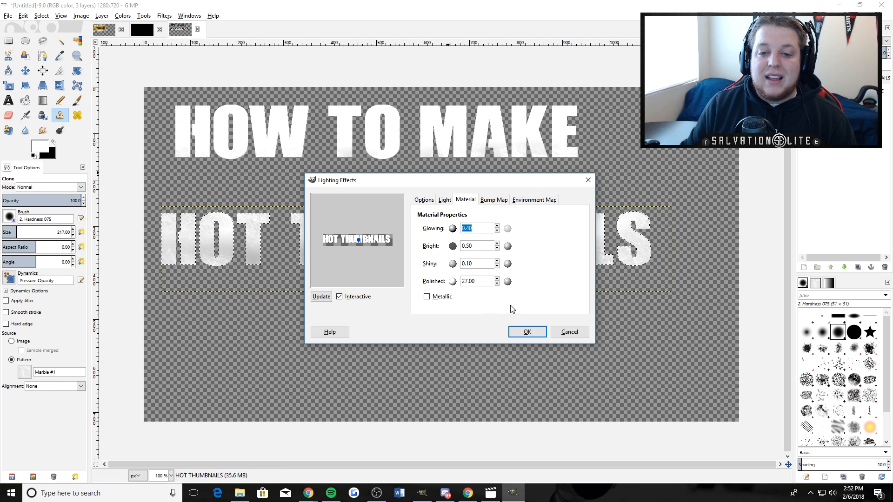
pyautogui.click(424, 200)
pyautogui.click(528, 331)
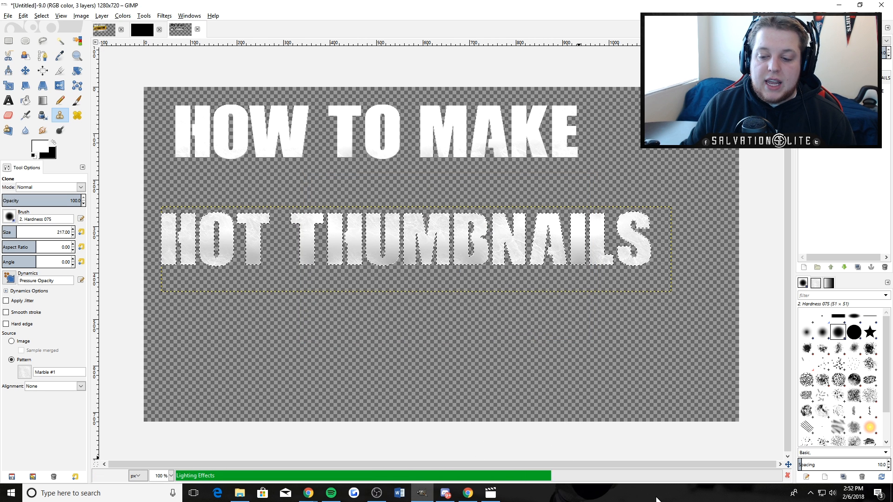
# - Clear the selection, move HOT THUMBNAILS down to open a gap, and shift HOW TO MAKE slightly right to align the two lines
pyautogui.press('m')
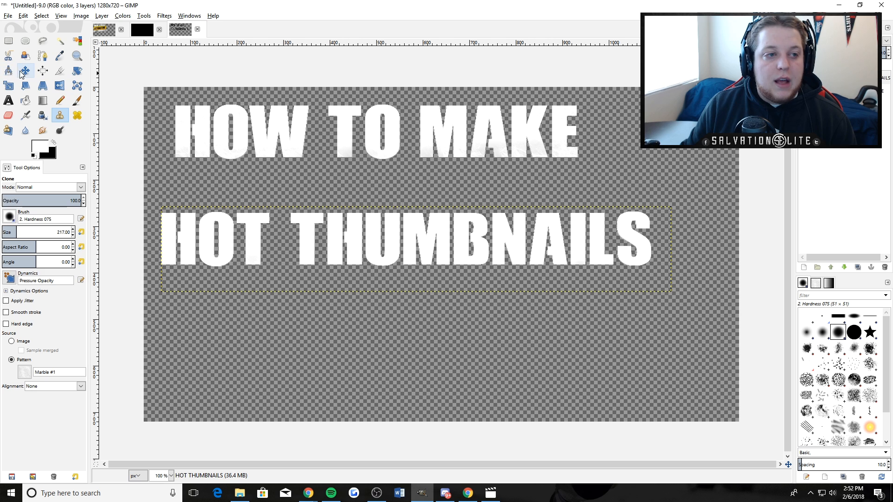
pyautogui.moveTo(327, 226); pyautogui.dragTo(330, 279)
pyautogui.moveTo(370, 147); pyautogui.dragTo(387, 148)
pyautogui.moveTo(398, 293); pyautogui.dragTo(390, 289)
pyautogui.moveTo(319, 136); pyautogui.dragTo(309, 137)
# - Make a rectangular selection about 998 by 209 px in the gap between HOW TO MAKE and HOT THUMBNAILS
pyautogui.press('r')
pyautogui.moveTo(161, 160); pyautogui.dragTo(627, 251)
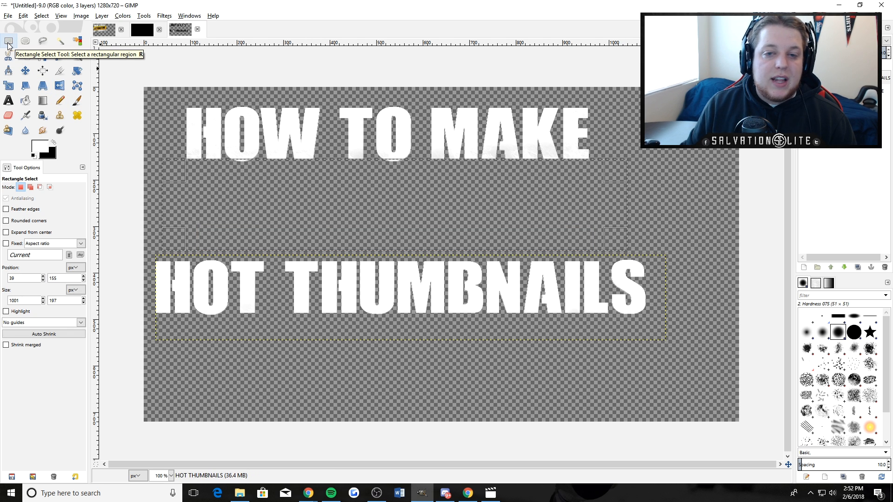
pyautogui.moveTo(616, 174); pyautogui.dragTo(615, 176)
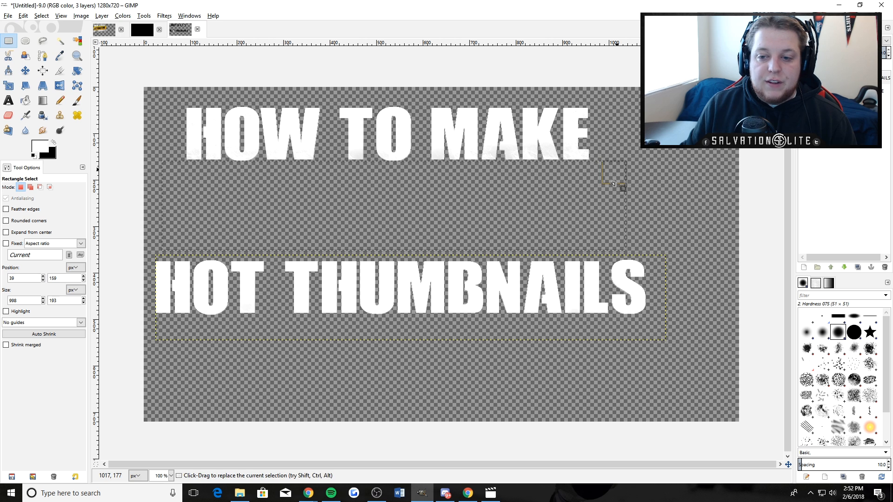
pyautogui.moveTo(620, 240); pyautogui.dragTo(620, 248)
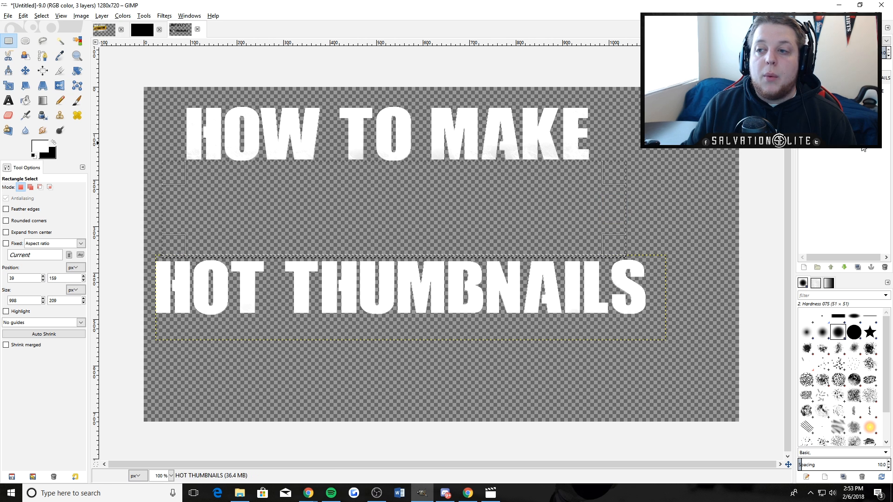
# - Add a new transparent layer at the full image size for the banner
pyautogui.rightClick(850, 135)
pyautogui.click(818, 155)
pyautogui.click(819, 229)
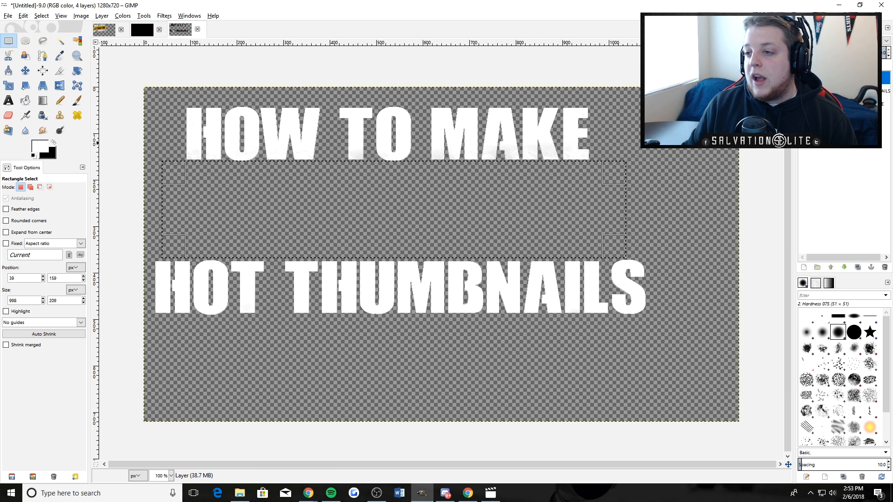
# - Set the Blend tool's gradient colours to a yellow foreground (ffea00) and an orange background
pyautogui.click(42, 101)
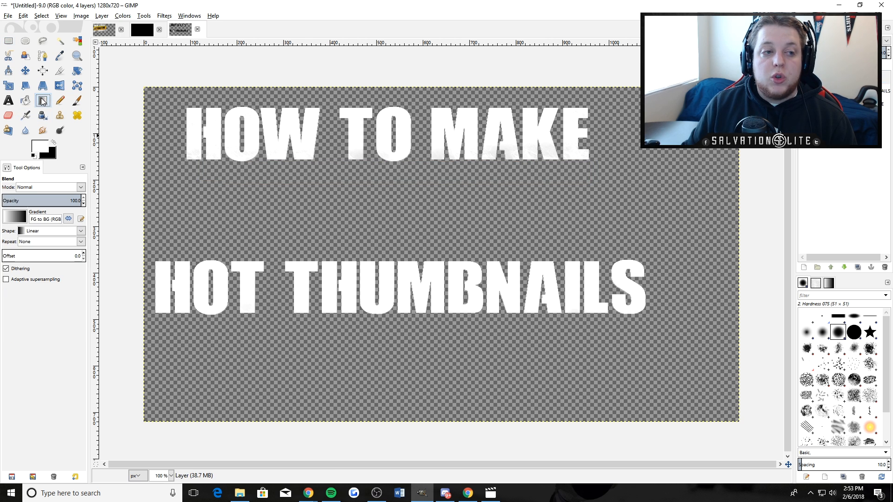
pyautogui.click(39, 148)
pyautogui.click(389, 310)
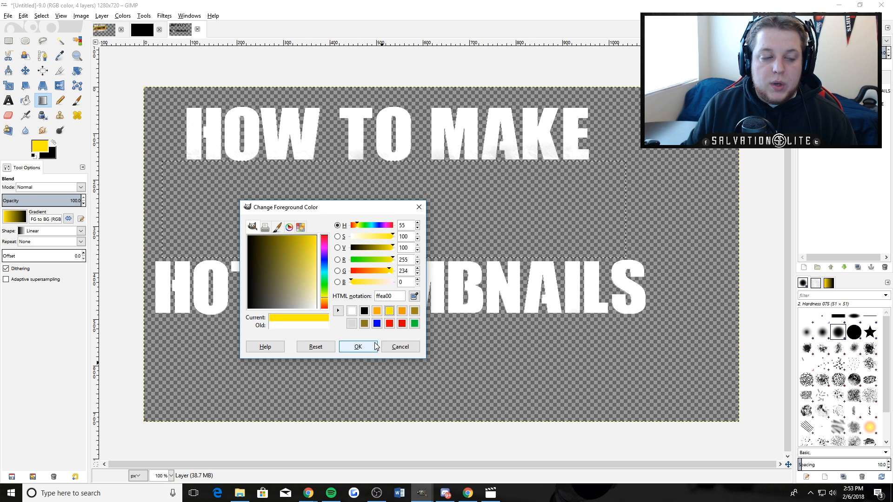
pyautogui.click(358, 346)
pyautogui.click(50, 154)
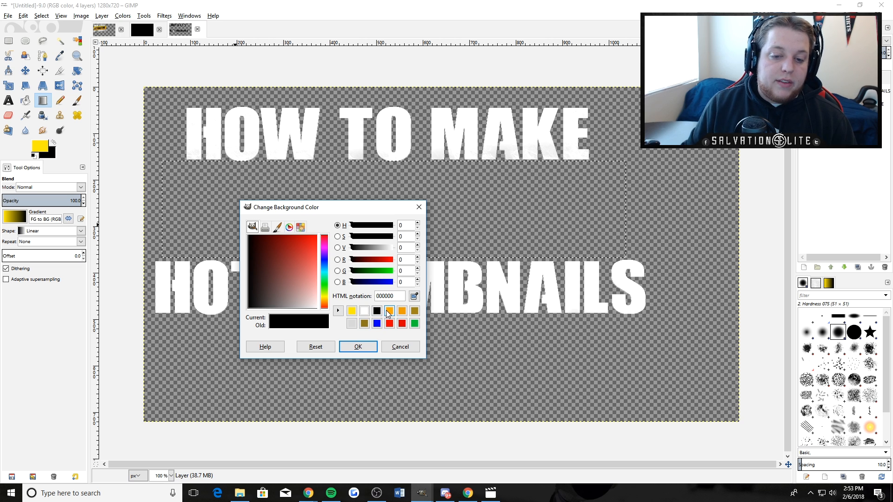
pyautogui.click(389, 310)
pyautogui.click(358, 346)
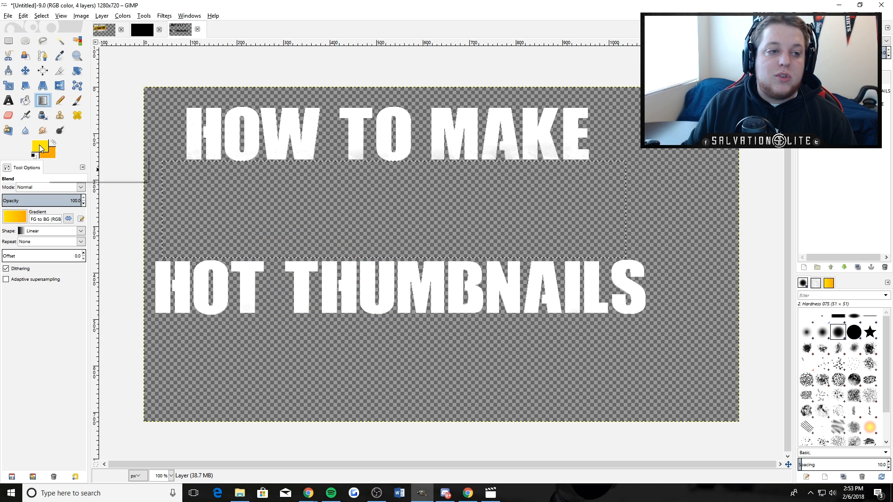
pyautogui.moveTo(458, 160); pyautogui.dragTo(460, 256)
pyautogui.moveTo(447, 161); pyautogui.dragTo(435, 248)
pyautogui.hotkey('ctrl', 'z')
pyautogui.hotkey('ctrl', 'z')
pyautogui.hotkey('ctrl', 'z')
# - Fill the selected rectangle with a vertical linear gradient from yellow at the top to orange at the bottom
pyautogui.moveTo(433, 162); pyautogui.dragTo(454, 264)
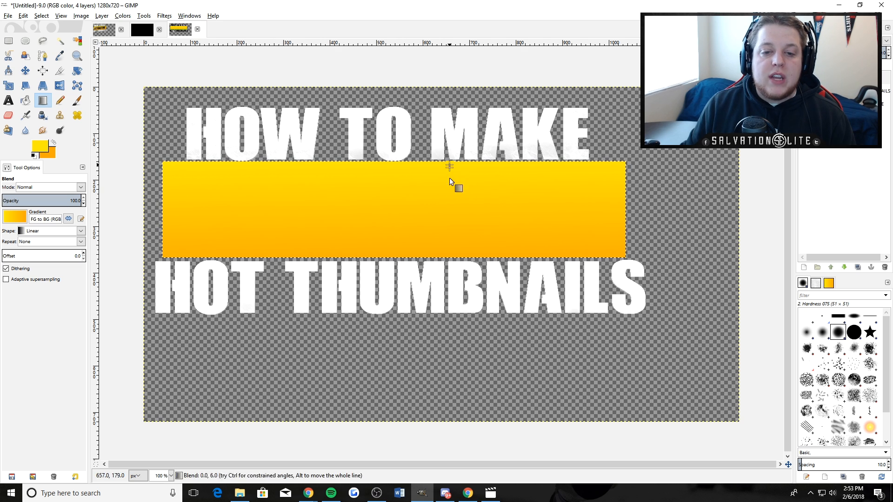
pyautogui.moveTo(449, 162); pyautogui.dragTo(439, 255)
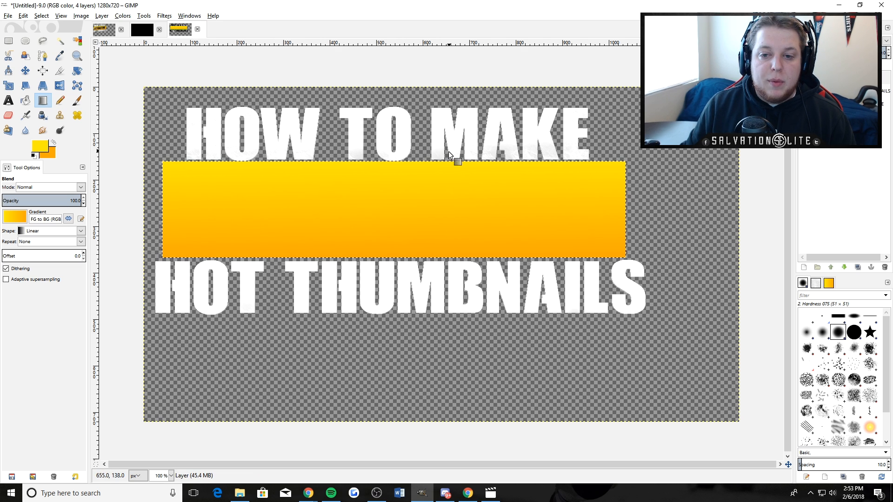
# - Add a text box about 978 by 183 px over the yellow-orange banner and enter ATTRACTIVE in it
pyautogui.press('t')
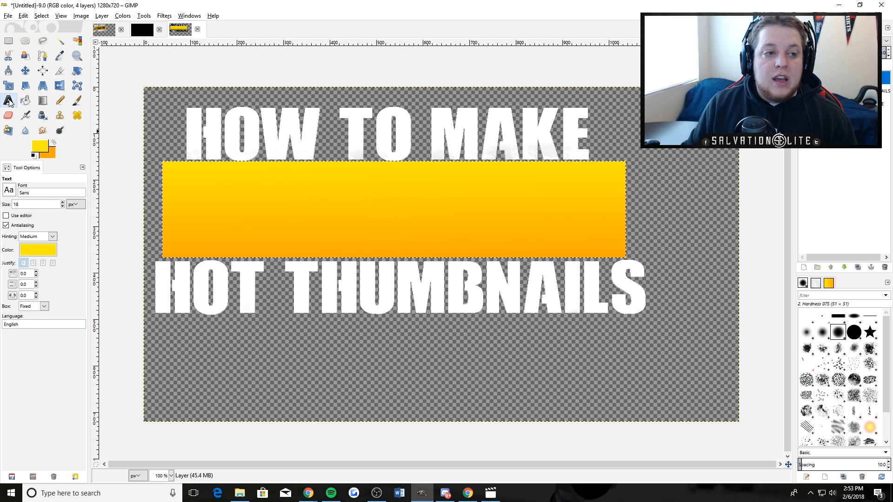
pyautogui.moveTo(165, 166); pyautogui.dragTo(620, 250)
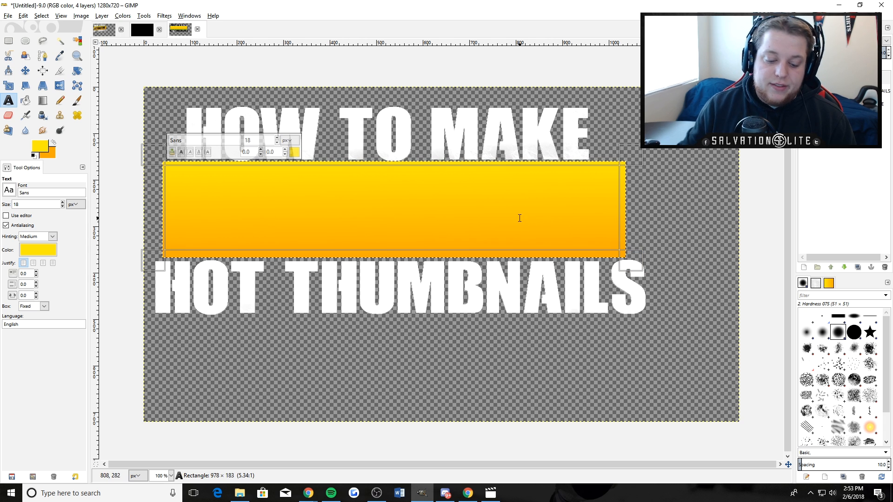
pyautogui.write('ATTRACTIVE')
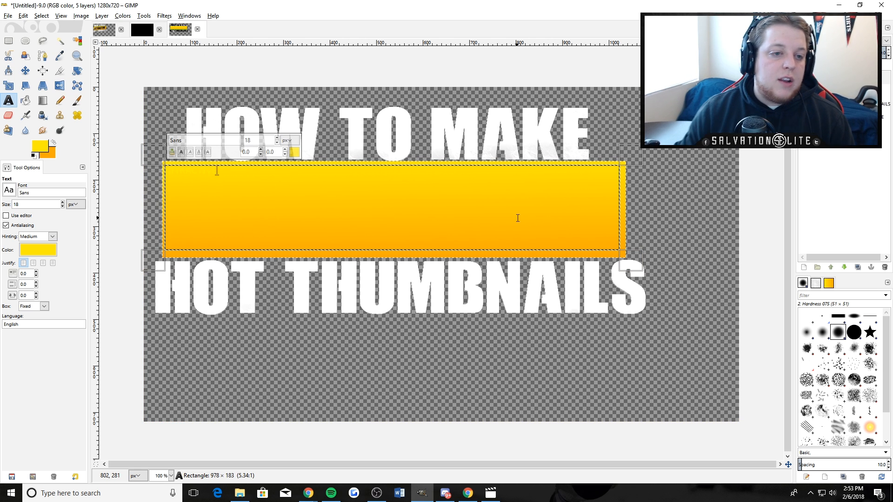
# - Set the ATTRACTIVE text to the Call Of Ops Duty font and enlarge it to span most of the banner's width
pyautogui.hotkey('ctrl', 'a')
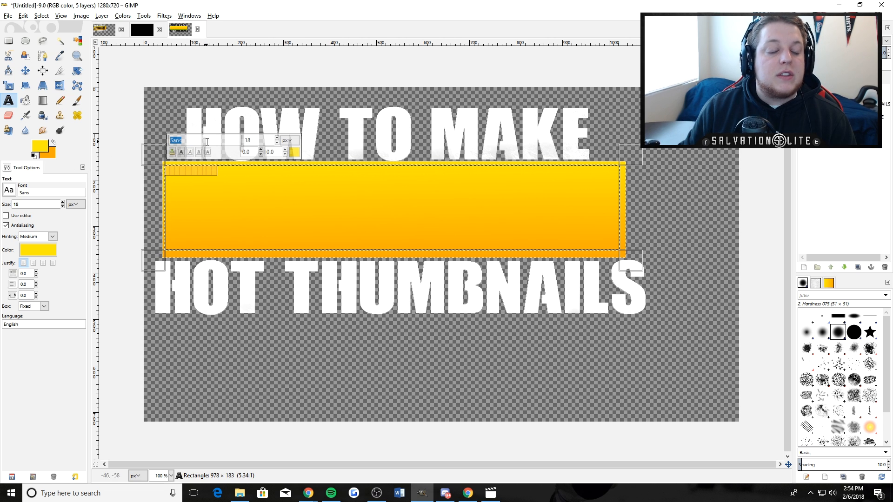
pyautogui.write('ca')
pyautogui.click(225, 333)
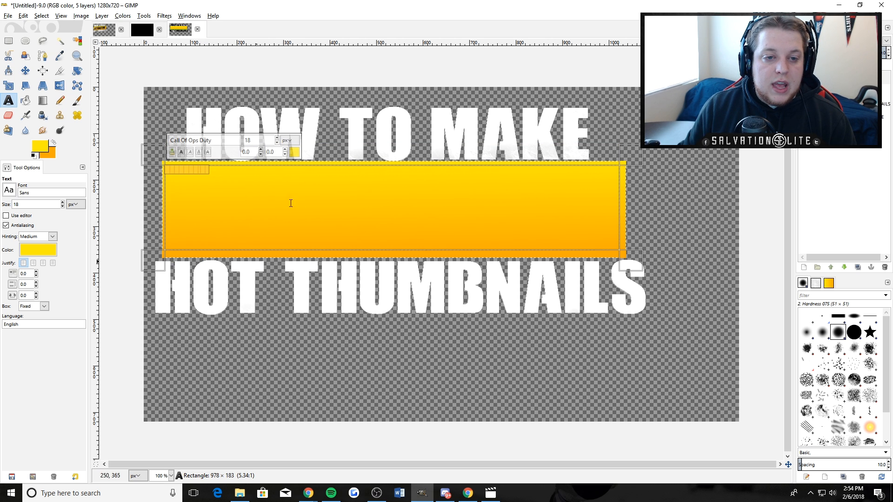
pyautogui.scroll(13, 279, 141)
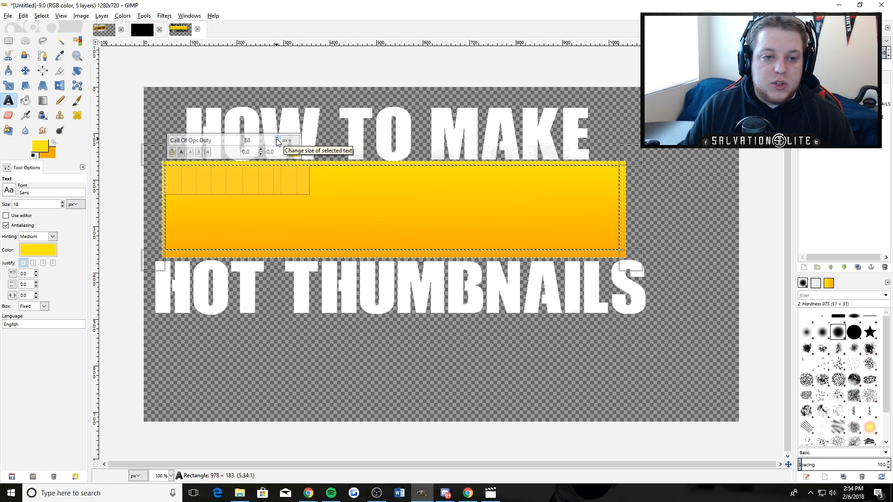
pyautogui.scroll(20, 277, 141)
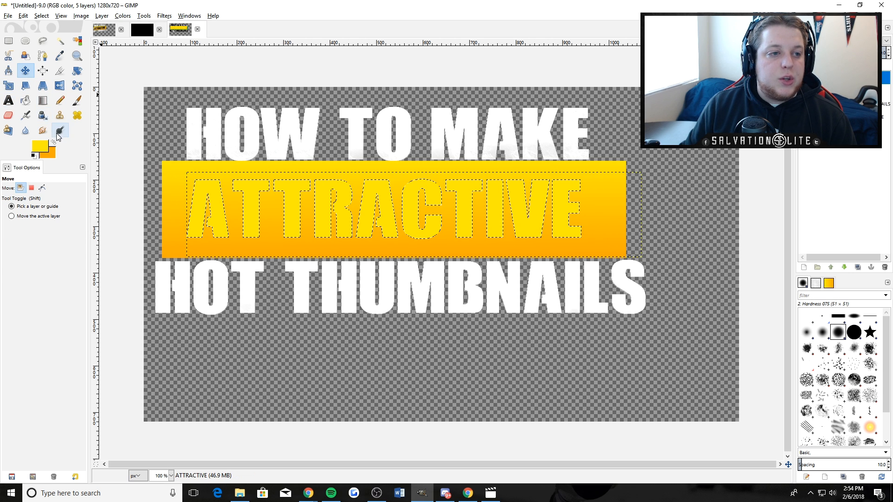
# - Set both the foreground and background colours to black (000000)
pyautogui.click(34, 157)
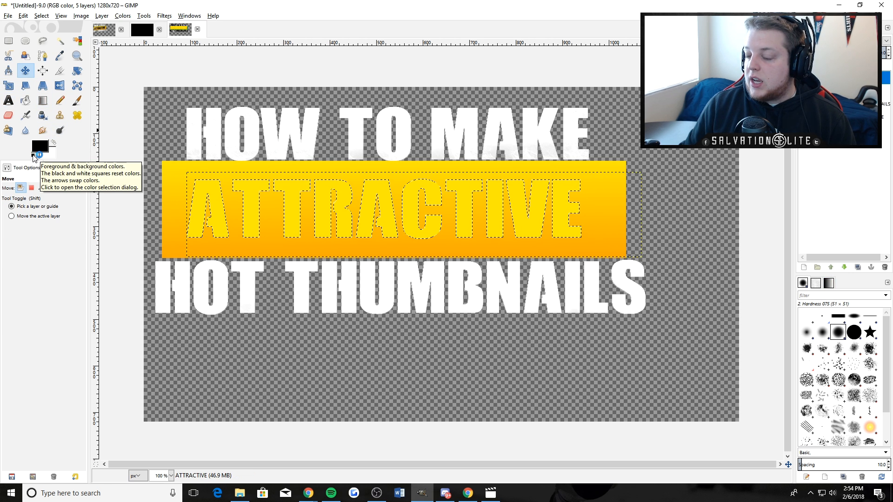
pyautogui.click(50, 153)
pyautogui.moveTo(264, 280); pyautogui.dragTo(208, 321)
pyautogui.click(370, 350)
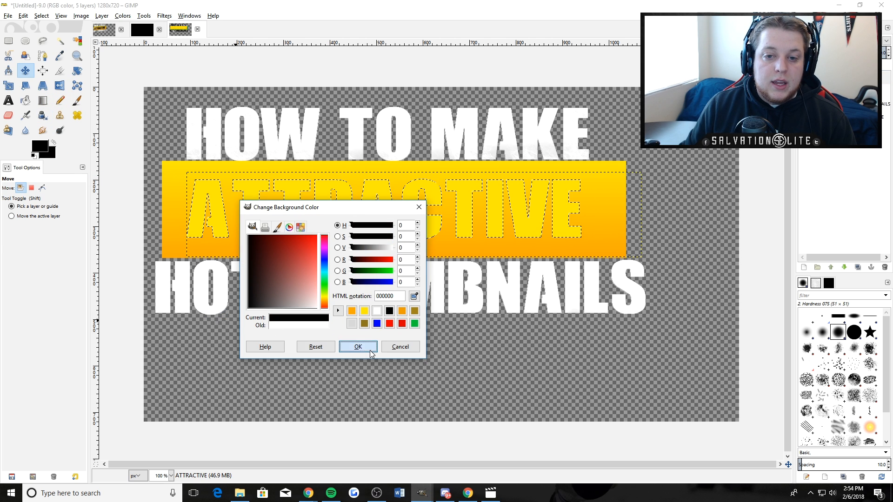
# - Fill the selected ATTRACTIVE letters with black using the Blend tool, clear the selection and shift the text slightly toward the banner's centre
pyautogui.click(43, 101)
pyautogui.moveTo(442, 233); pyautogui.dragTo(442, 278)
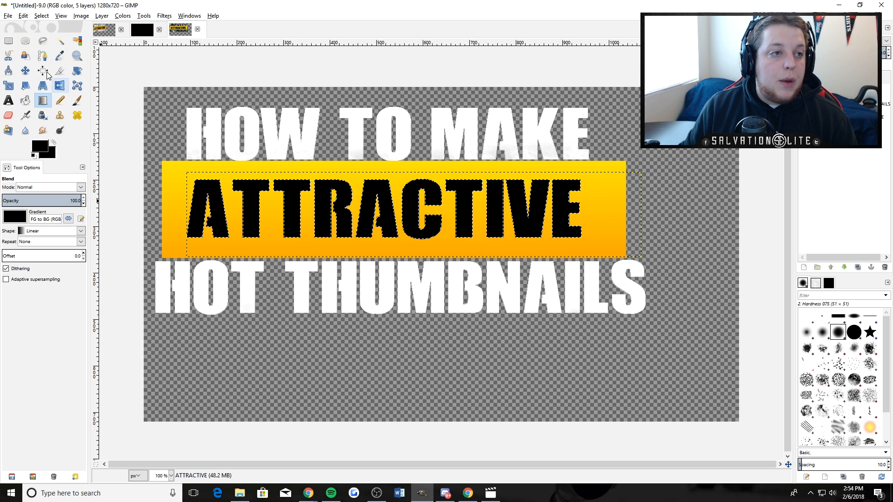
pyautogui.click(41, 15)
pyautogui.click(51, 36)
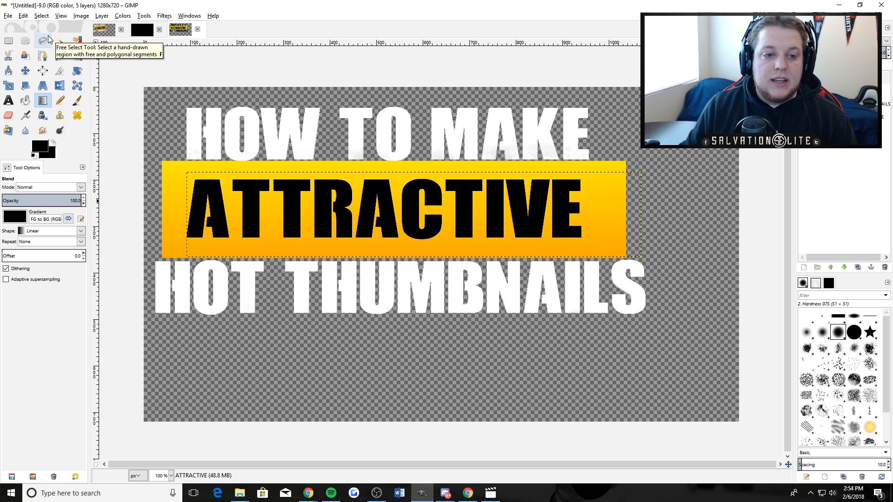
pyautogui.click(25, 70)
pyautogui.moveTo(346, 226); pyautogui.dragTo(355, 224)
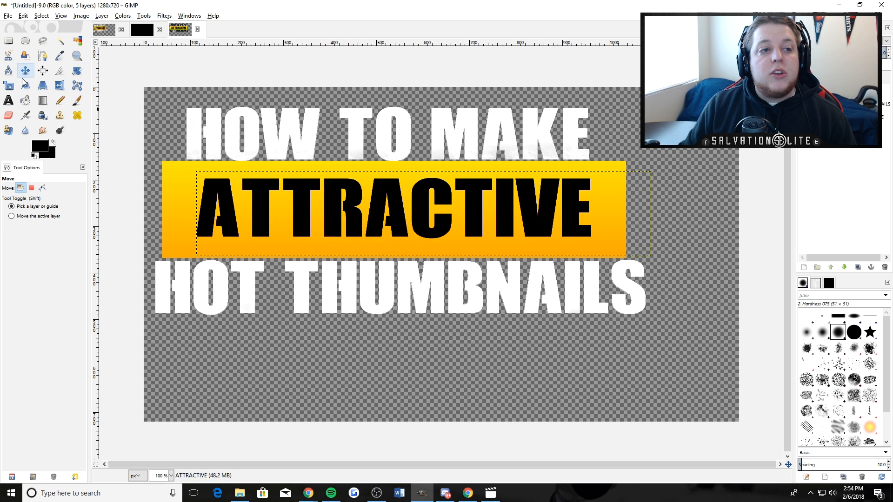
# - Slant the ATTRACTIVE text forward on the banner with the Perspective tool, keeping the letters within the banner
pyautogui.click(42, 86)
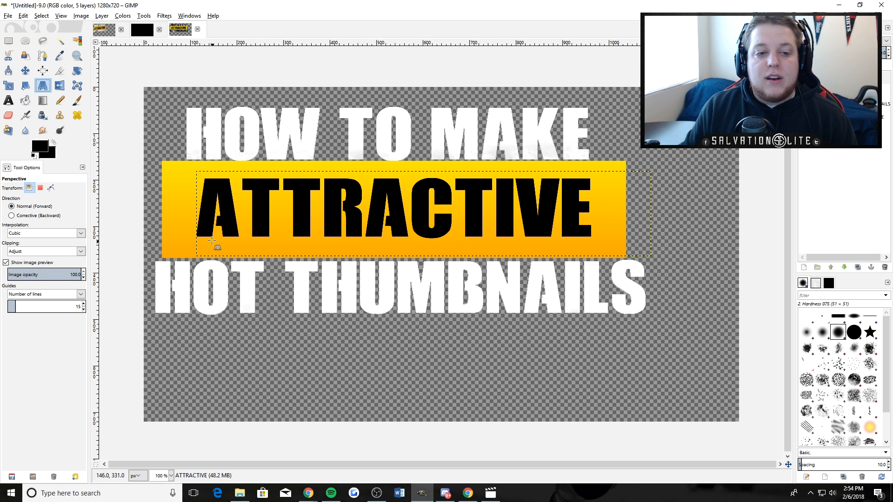
pyautogui.moveTo(212, 241); pyautogui.dragTo(196, 246)
pyautogui.moveTo(611, 184); pyautogui.dragTo(630, 170)
pyautogui.moveTo(793, 176); pyautogui.dragTo(727, 170)
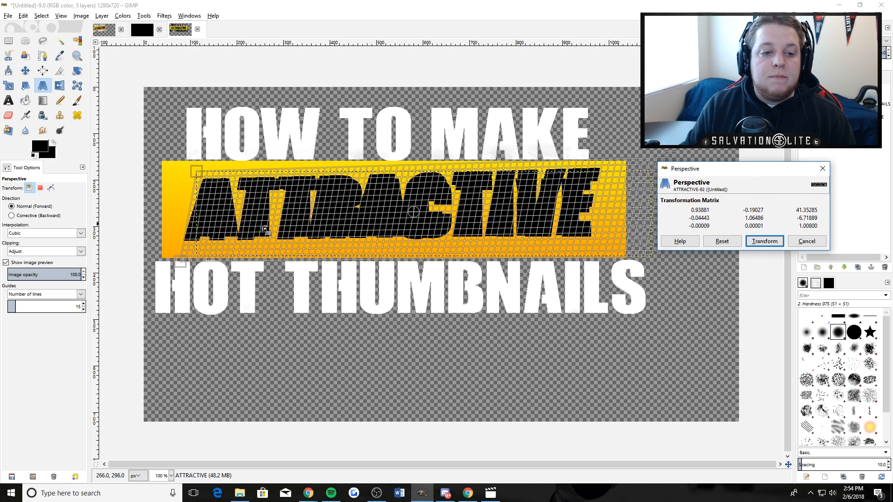
pyautogui.moveTo(202, 222); pyautogui.dragTo(189, 231)
pyautogui.moveTo(213, 175); pyautogui.dragTo(207, 164)
pyautogui.moveTo(585, 229); pyautogui.dragTo(586, 235)
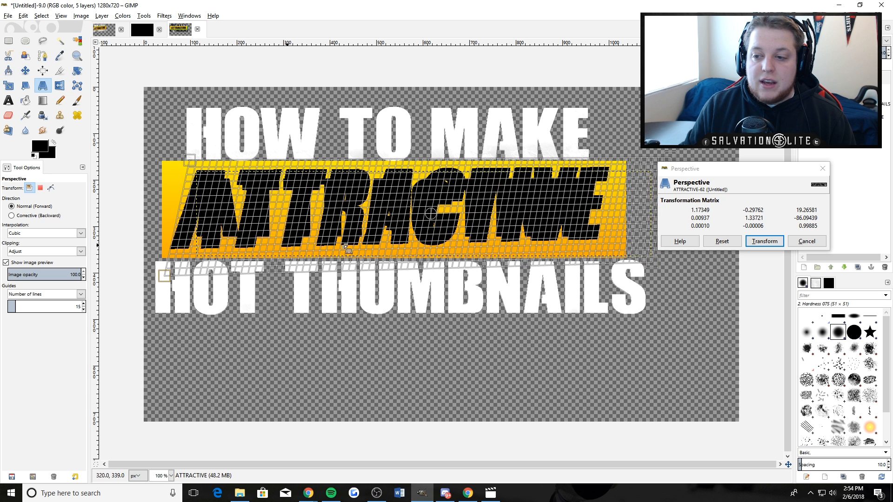
pyautogui.click(753, 243)
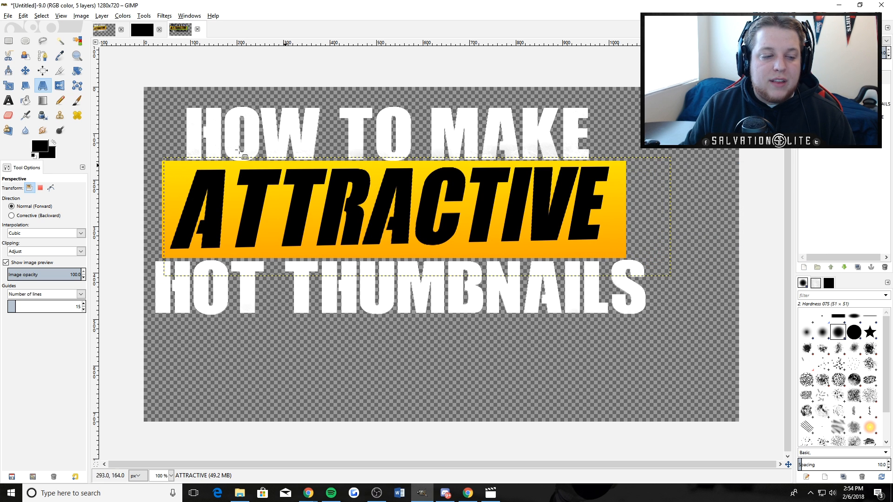
pyautogui.hotkey('ctrl', 'z')
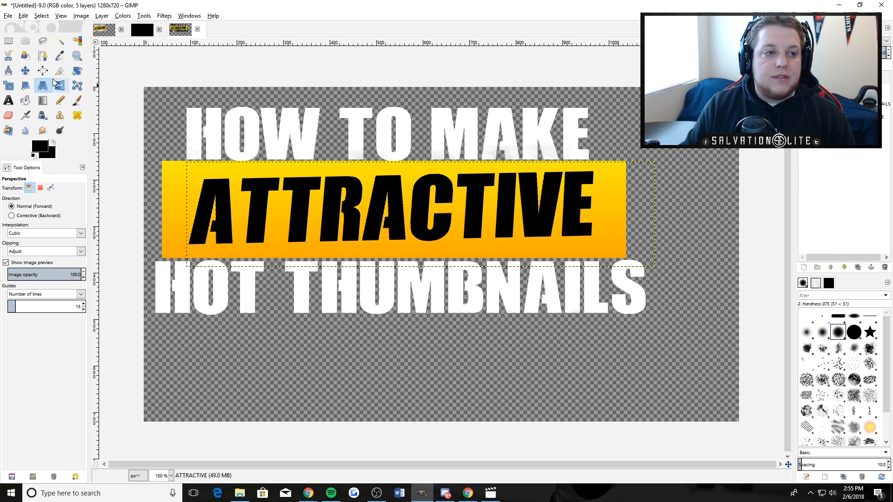
# - Reposition the banner and all three text lines nearer the canvas centre, with HOW TO MAKE raised slightly above the banner
pyautogui.click(26, 70)
pyautogui.moveTo(398, 200); pyautogui.dragTo(401, 201)
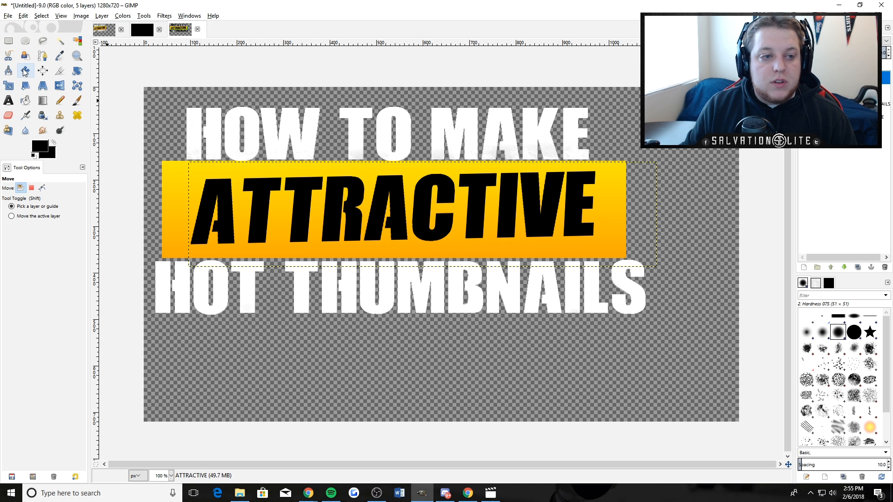
pyautogui.moveTo(395, 214); pyautogui.dragTo(425, 238)
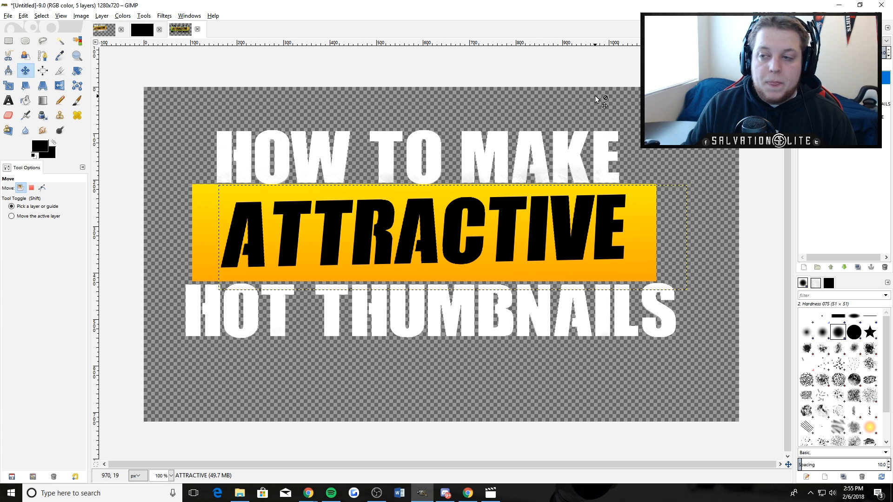
pyautogui.moveTo(411, 146); pyautogui.dragTo(409, 145)
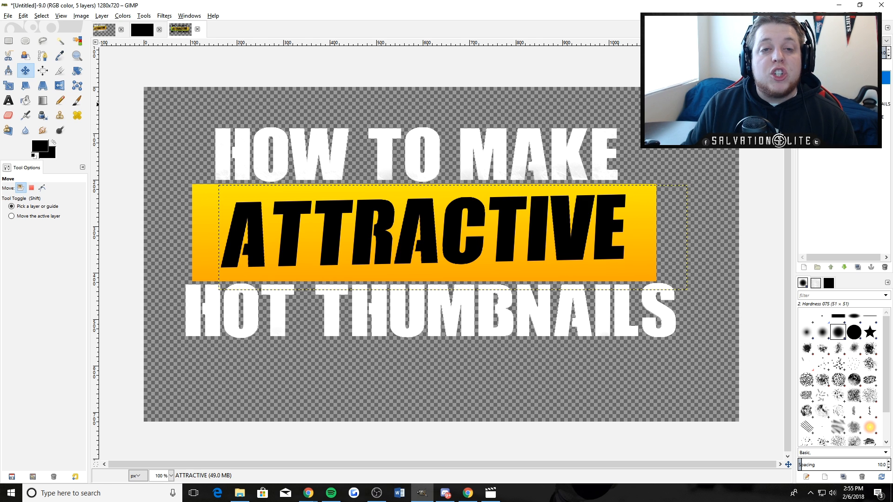
# - Merge the ATTRACTIVE, banner, HOT THUMBNAILS and HOW TO MAKE layers down into a single layer above the background
pyautogui.rightClick(772, 84)
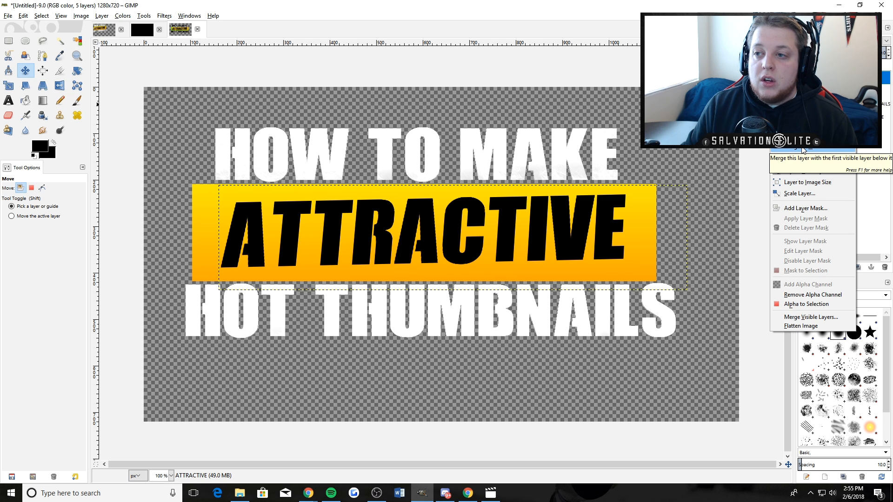
pyautogui.click(802, 149)
pyautogui.click(803, 78)
pyautogui.click(803, 78)
pyautogui.click(803, 77)
pyautogui.click(803, 78)
pyautogui.rightClick(857, 78)
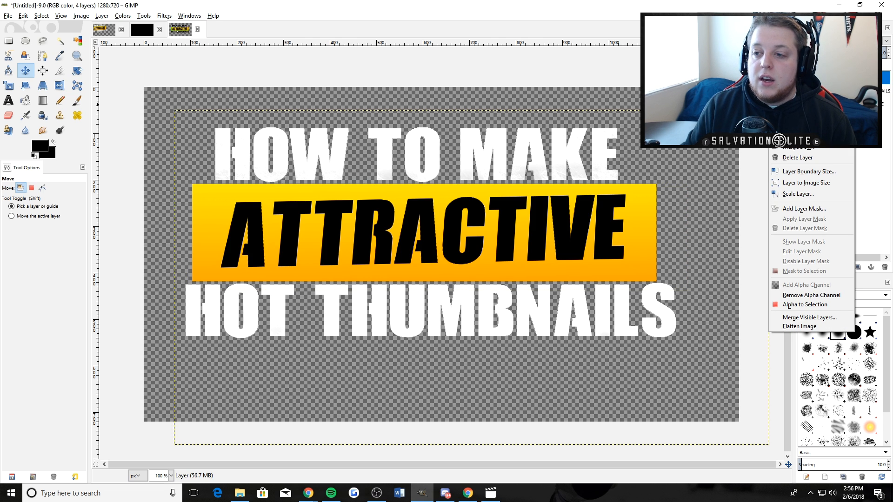
pyautogui.click(834, 149)
pyautogui.click(803, 78)
pyautogui.click(803, 78)
pyautogui.rightClick(857, 77)
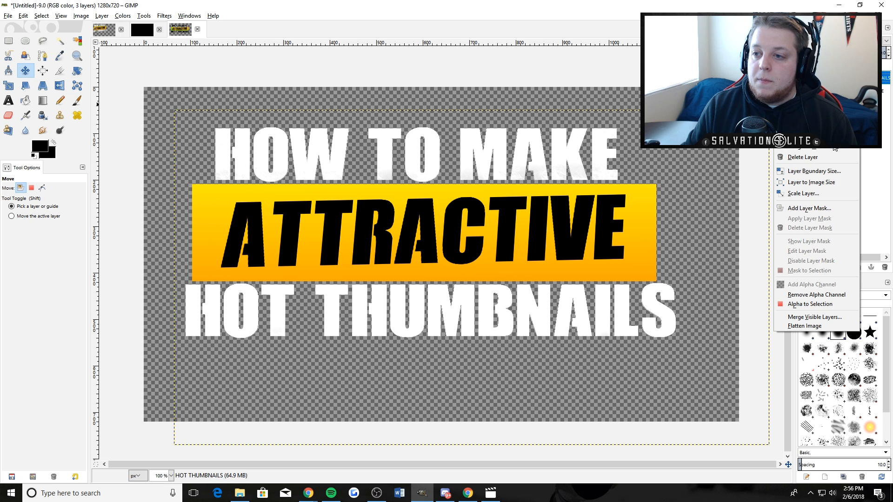
pyautogui.click(834, 149)
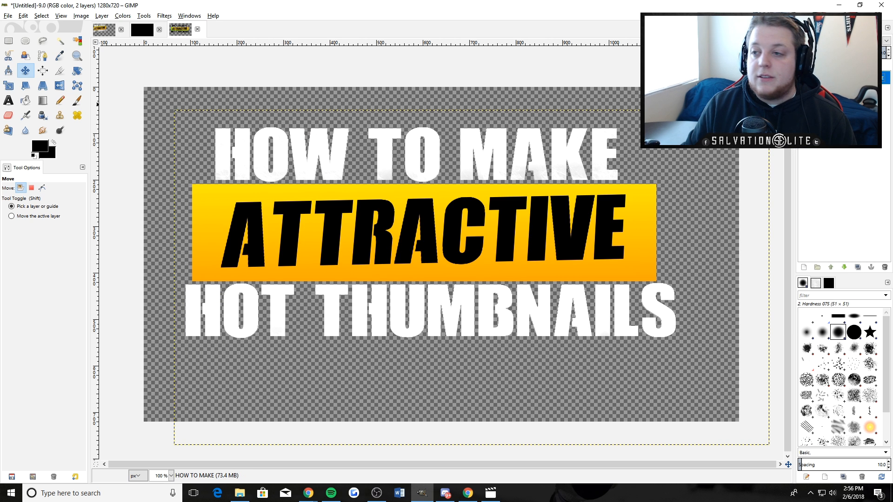
# - Create a selection from the alpha of the merged title layer
pyautogui.click(857, 90)
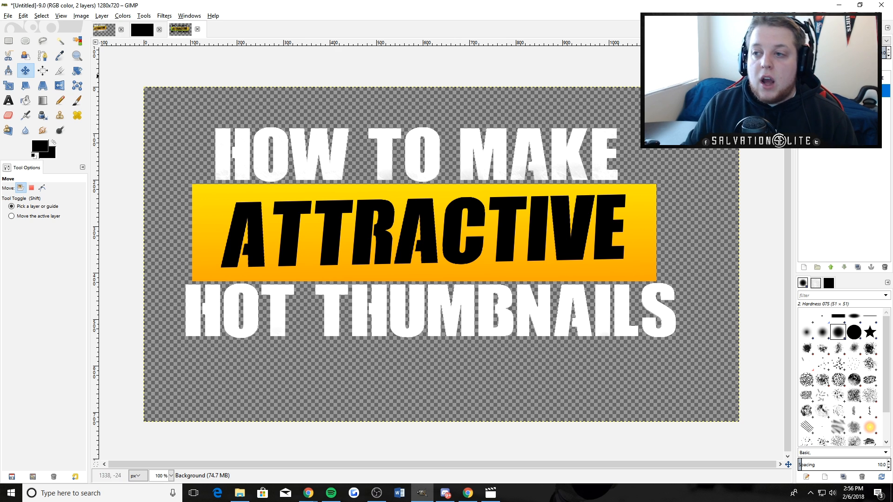
pyautogui.rightClick(851, 77)
pyautogui.click(793, 304)
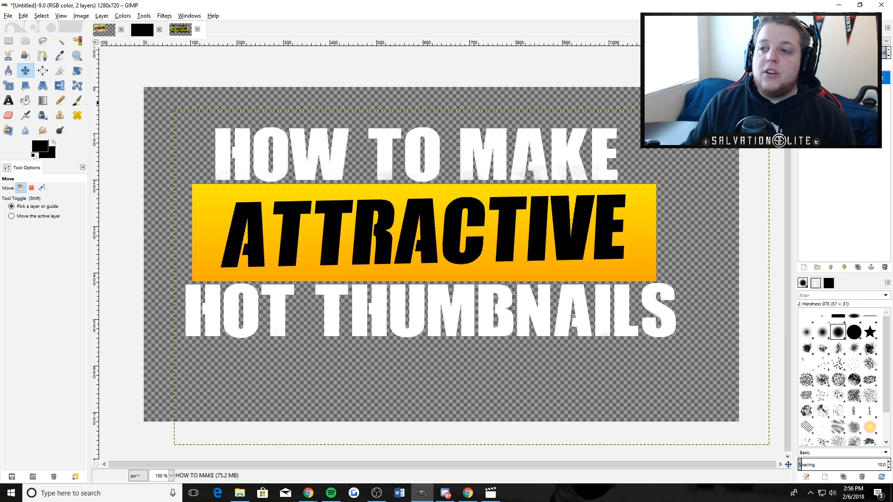
pyautogui.rightClick(851, 78)
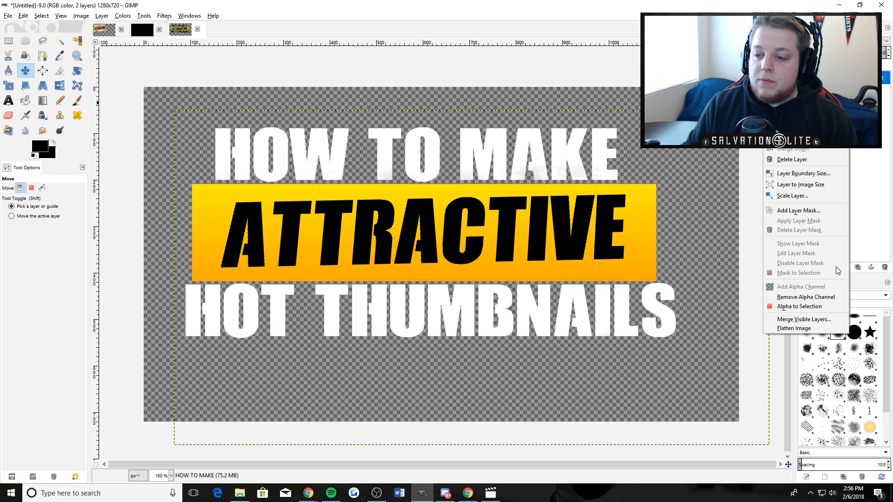
pyautogui.click(808, 307)
# - Grow the selection outward around the title text and banner to form an outline area
pyautogui.click(41, 16)
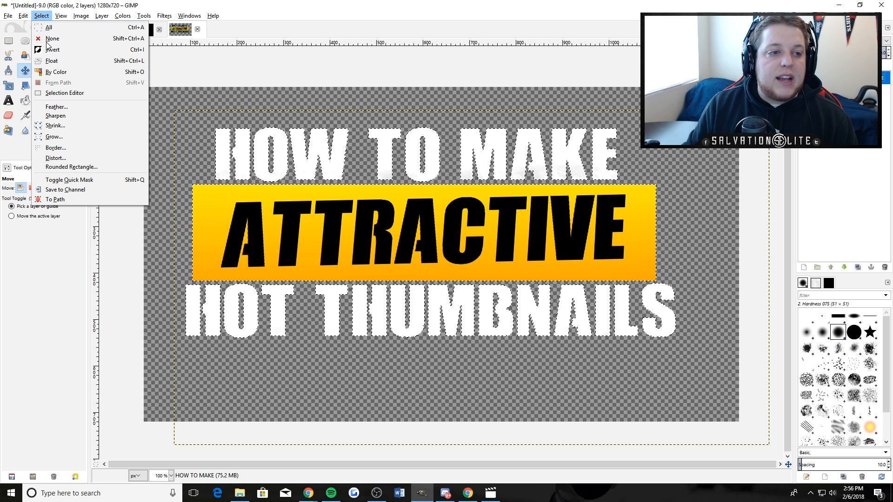
pyautogui.click(54, 136)
pyautogui.click(84, 139)
pyautogui.click(80, 174)
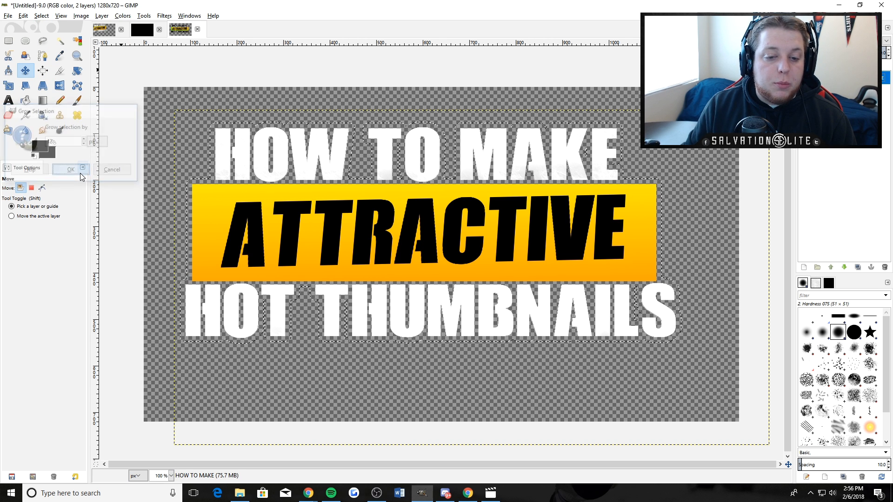
# - Try to fill the grown selection with black directly on the merged title layer
pyautogui.click(25, 101)
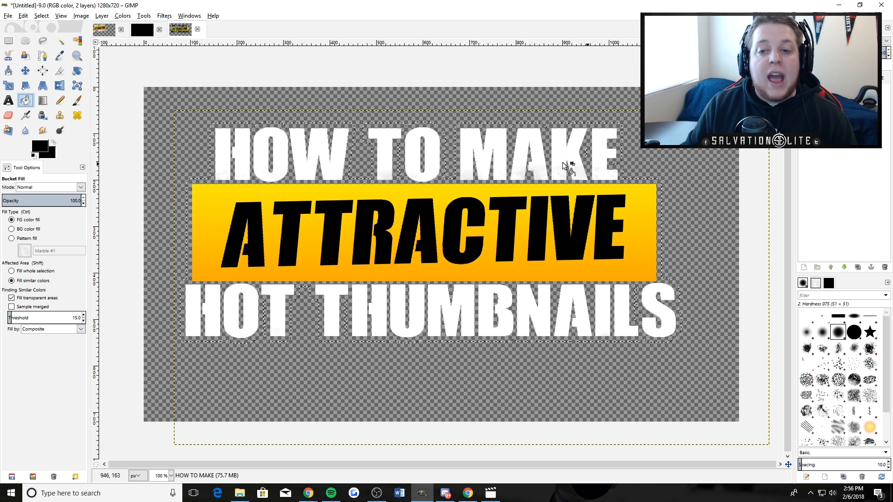
pyautogui.click(509, 180)
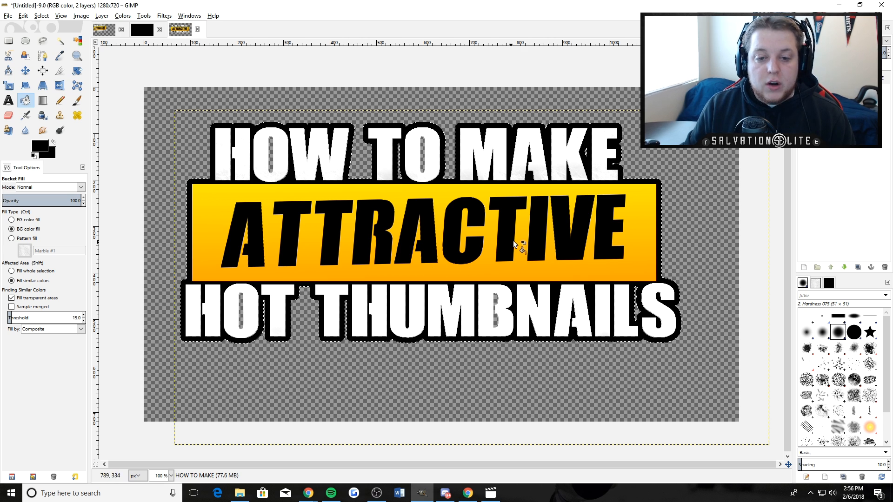
pyautogui.hotkey('ctrl', 'z')
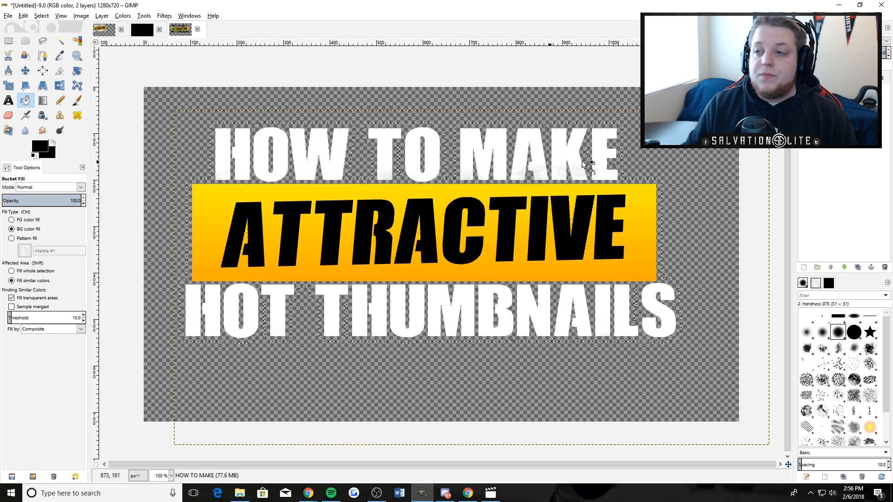
# - Add a new transparent layer at the full image size and place it directly beneath the merged title layer
pyautogui.rightClick(772, 112)
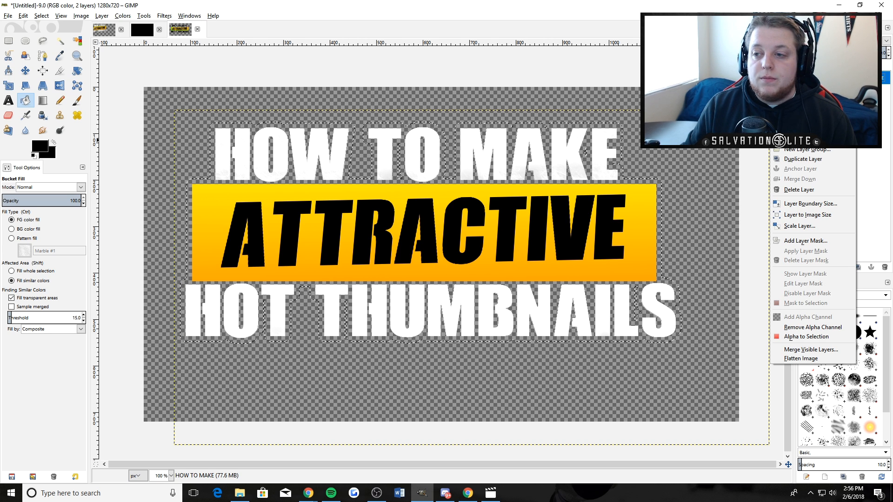
pyautogui.click(801, 130)
pyautogui.click(836, 205)
pyautogui.rightClick(766, 150)
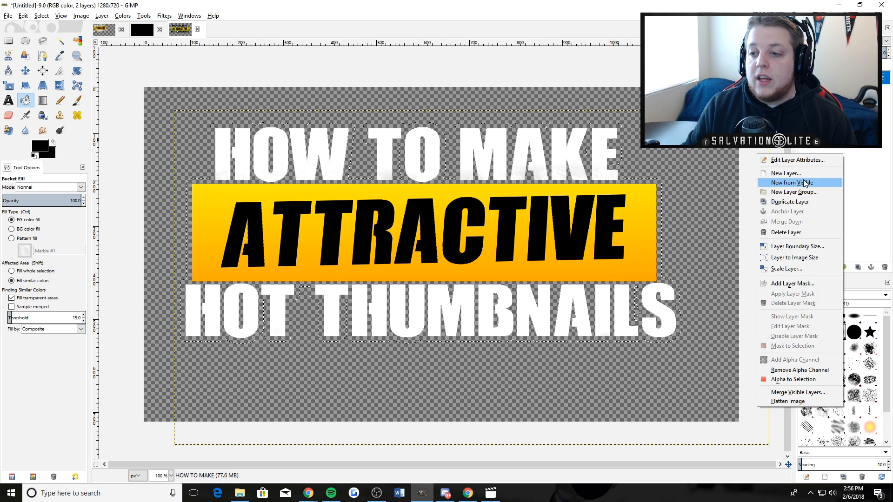
pyautogui.click(796, 174)
pyautogui.click(799, 249)
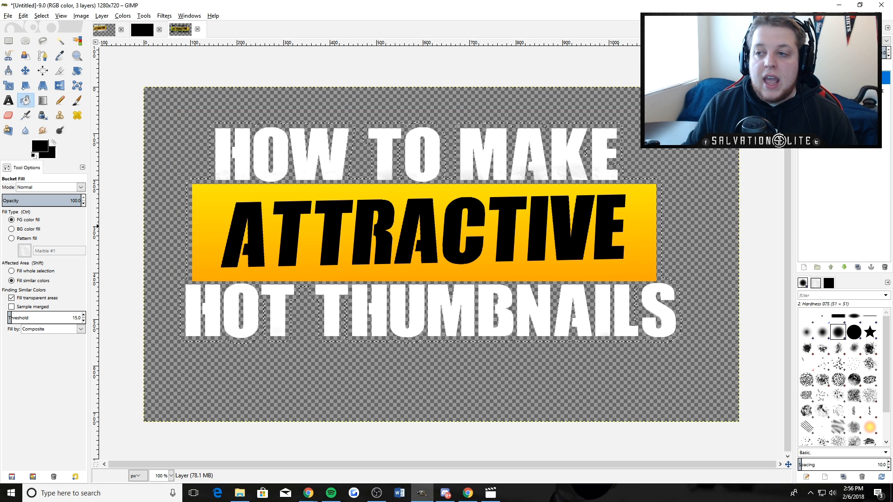
pyautogui.moveTo(837, 77); pyautogui.dragTo(837, 96)
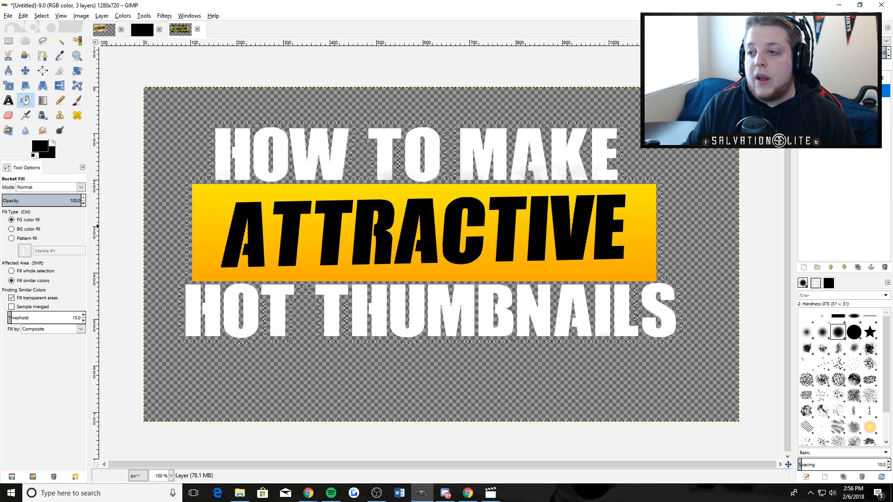
# - Fill the grown selection with black on the new layer and hide the merged title layer above it
pyautogui.click(548, 147)
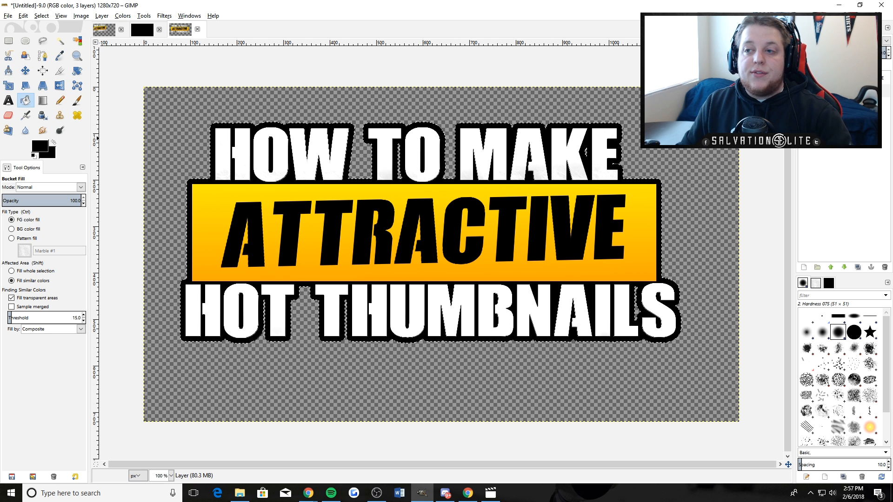
pyautogui.click(804, 78)
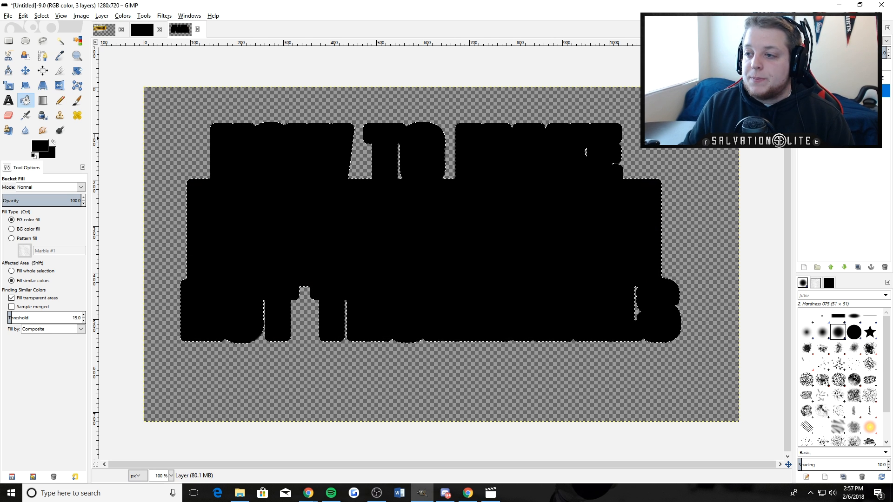
# - Show the merged title layer again above the black outline layer and clear the selection
pyautogui.click(803, 78)
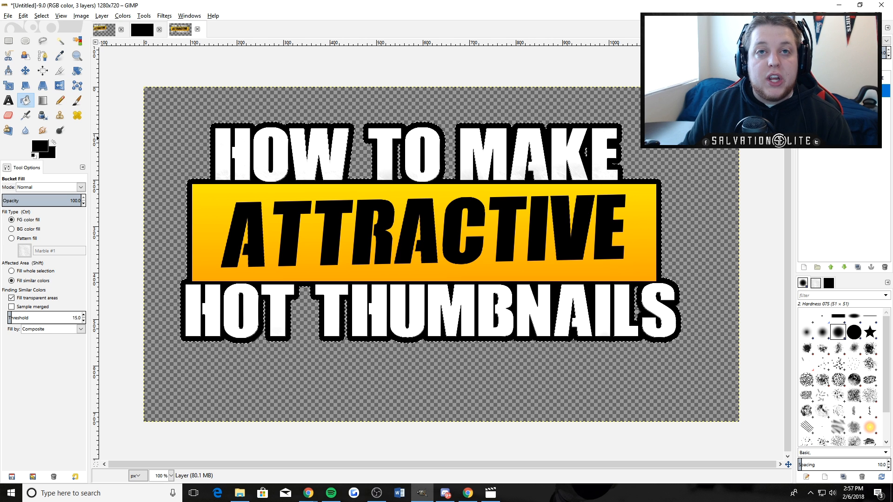
pyautogui.click(804, 78)
pyautogui.click(804, 78)
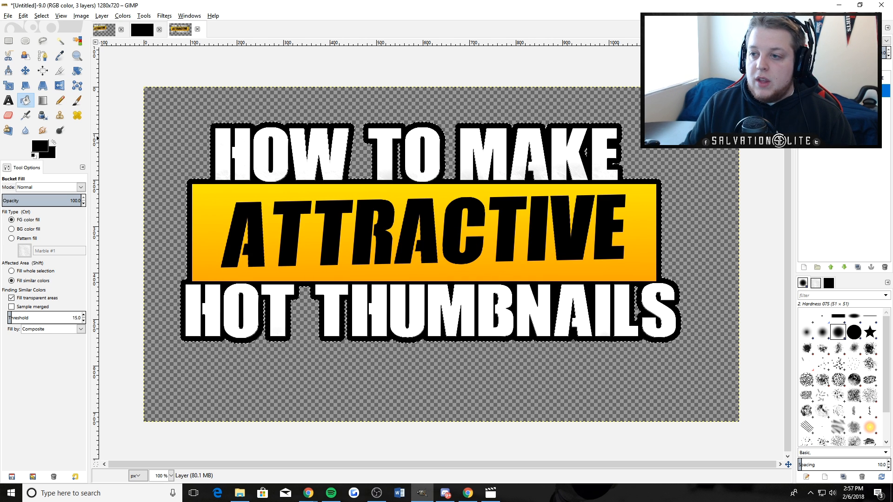
pyautogui.click(38, 19)
pyautogui.click(53, 39)
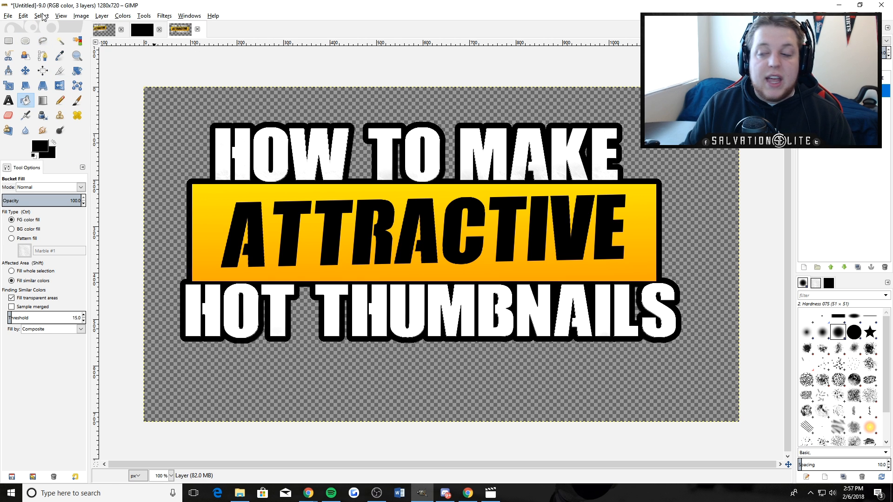
# - Add a new transparent layer and turn the black outline layer's opaque area into a selection
pyautogui.rightClick(831, 115)
pyautogui.click(793, 133)
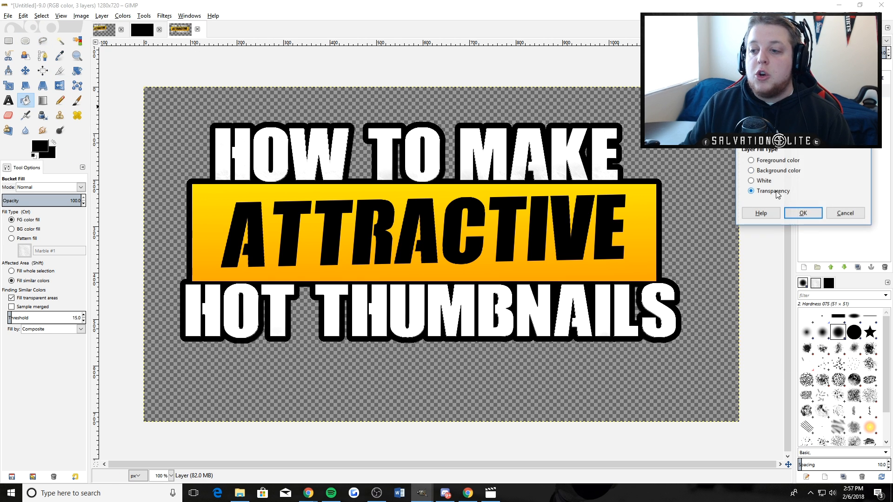
pyautogui.click(805, 214)
pyautogui.rightClick(858, 104)
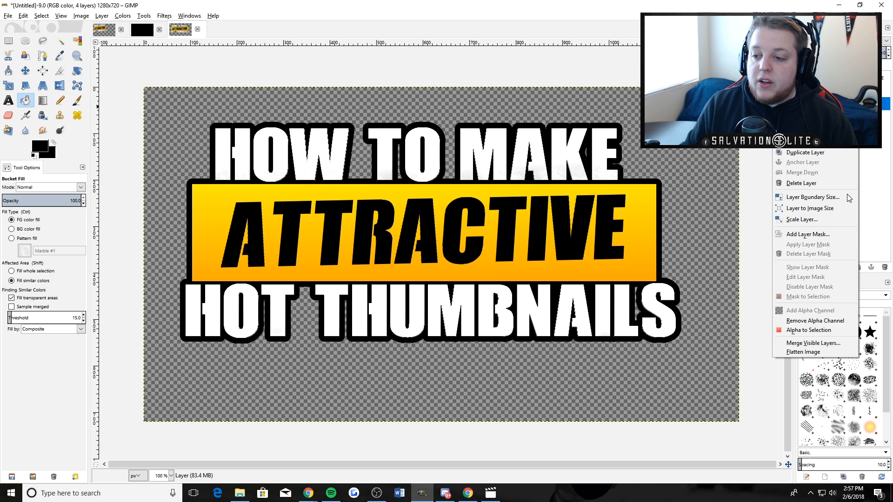
pyautogui.click(802, 331)
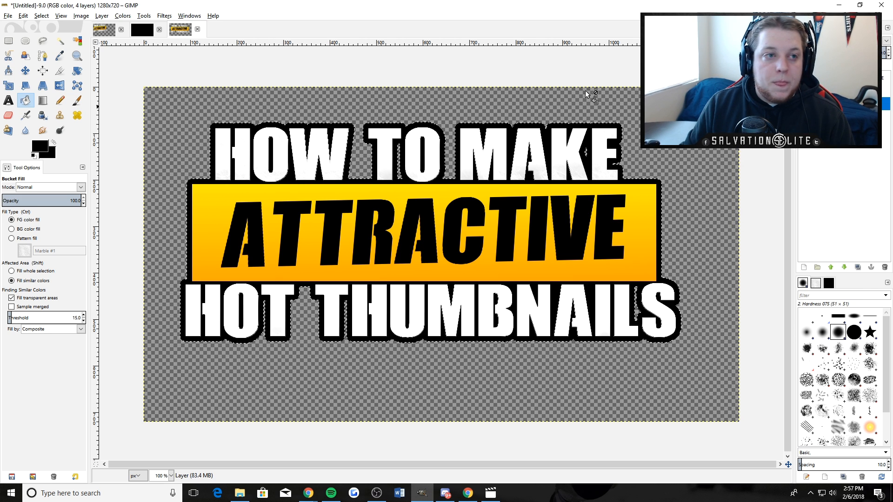
# - Grow the outline selection by 3 px
pyautogui.click(41, 15)
pyautogui.click(66, 138)
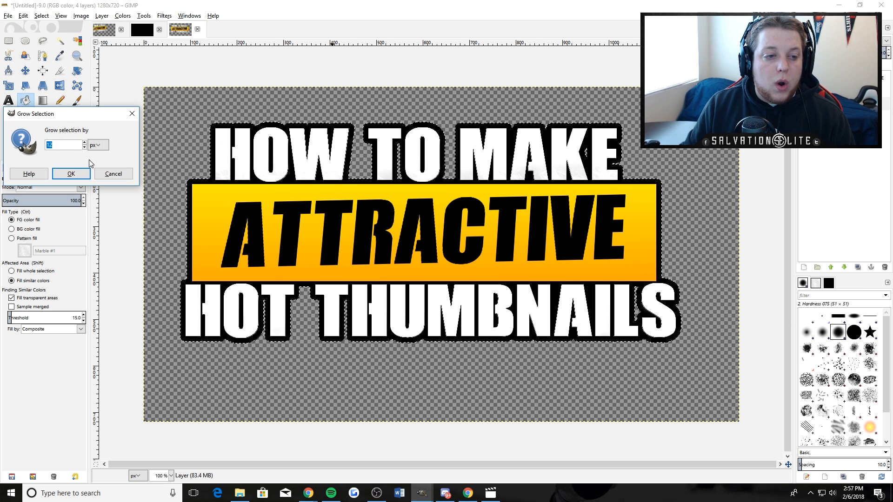
pyautogui.click(84, 148)
pyautogui.click(84, 148)
pyautogui.click(84, 148)
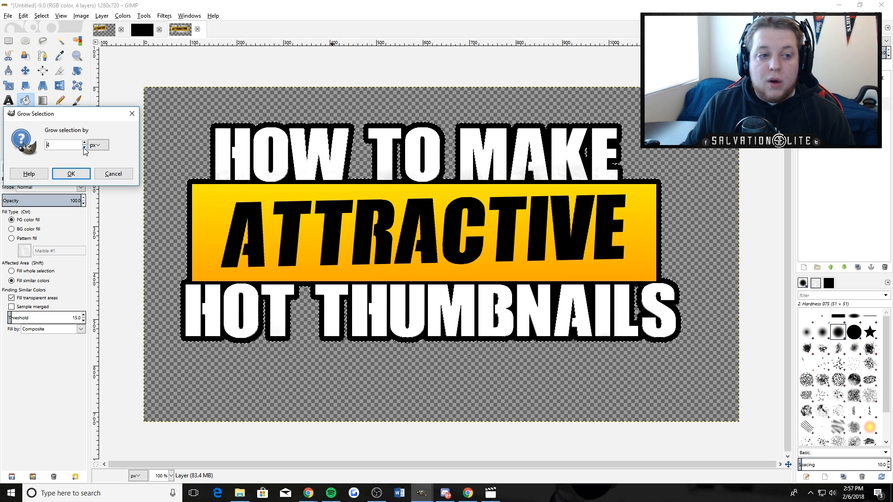
pyautogui.click(84, 148)
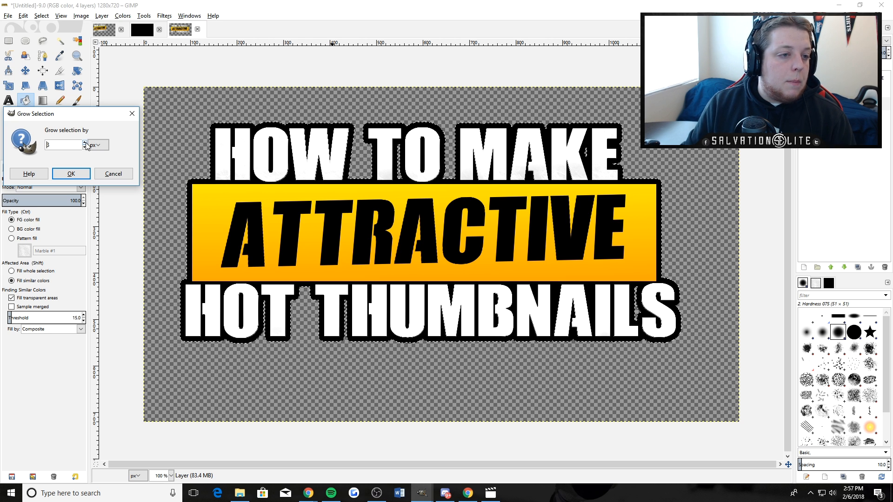
pyautogui.click(71, 173)
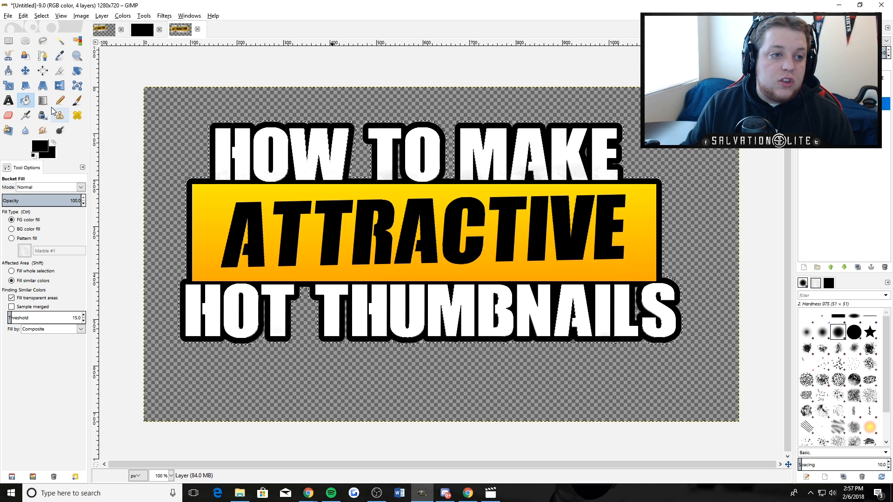
# - Place the new layer beneath the black outline layer, fill the grown selection with white on it, and clear the selection
pyautogui.click(54, 144)
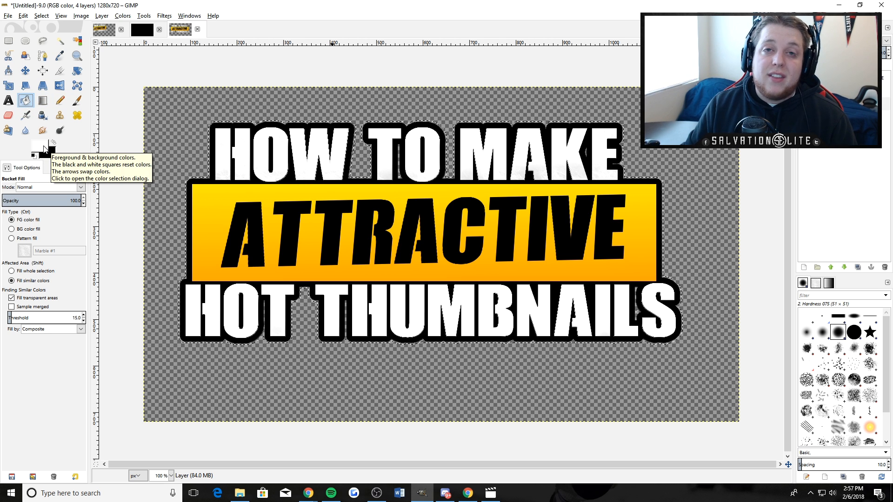
pyautogui.click(841, 90)
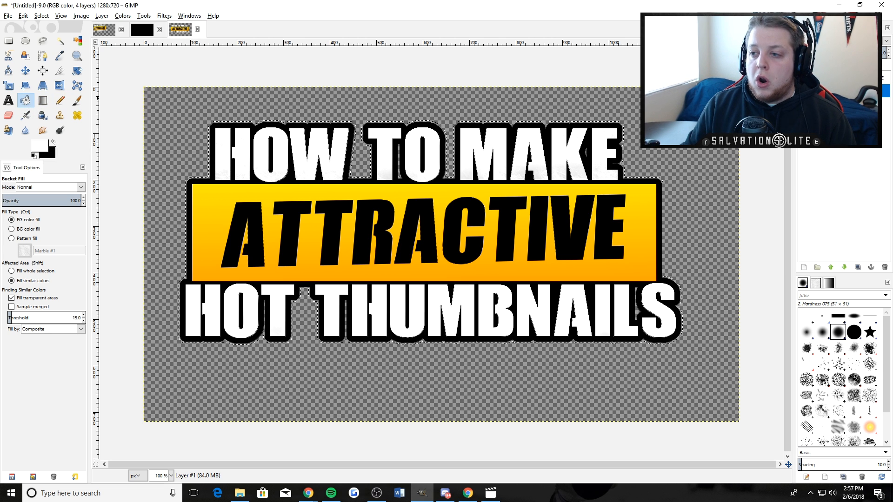
pyautogui.moveTo(856, 91); pyautogui.dragTo(858, 112)
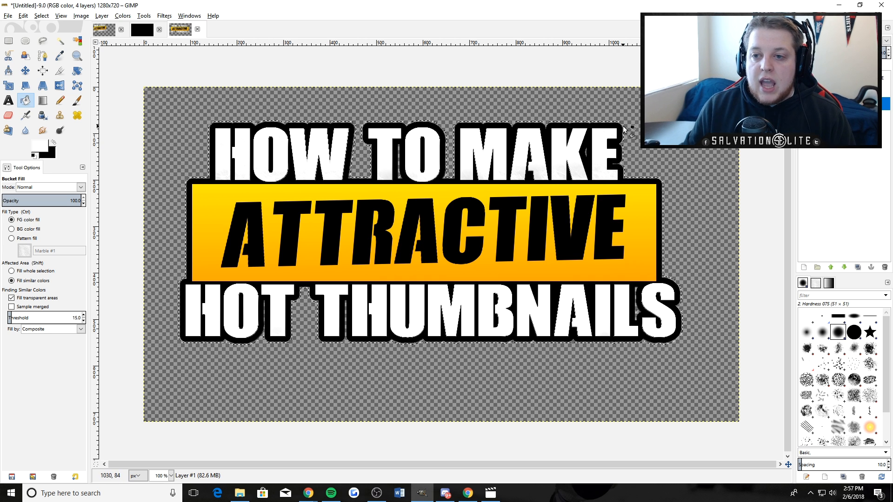
pyautogui.click(623, 127)
pyautogui.hotkey('ctrl', 'shift', 'a')
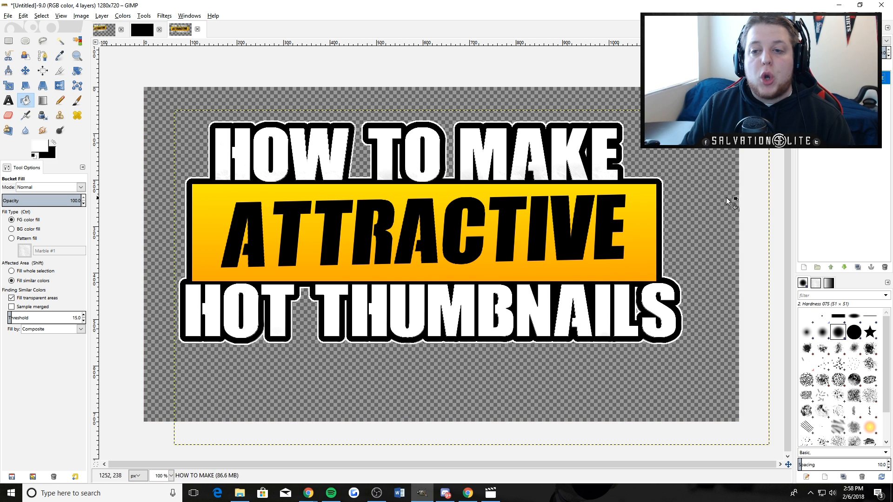
# - Try a Gaussian blur with a 16 px radius on the black outline layer and undo it
pyautogui.click(843, 90)
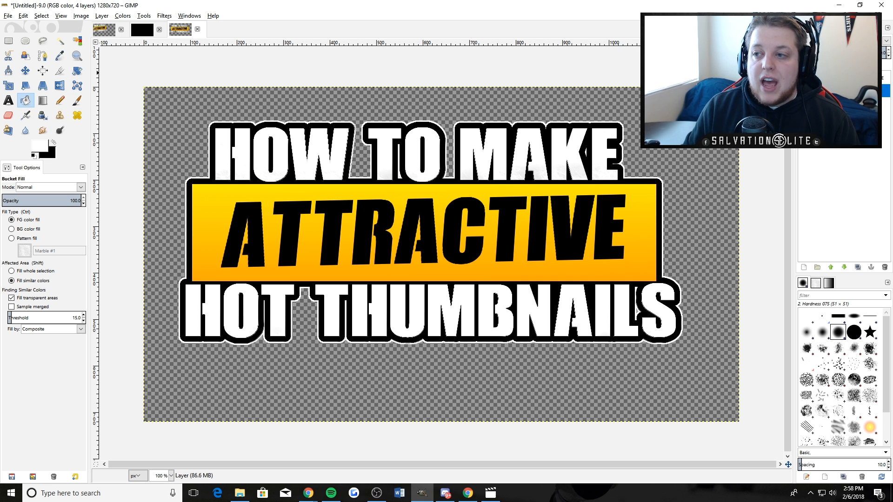
pyautogui.click(163, 17)
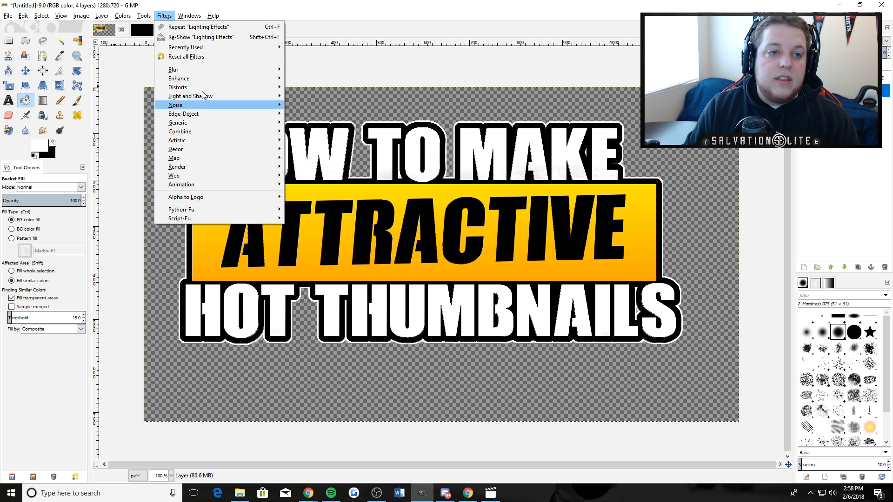
pyautogui.moveTo(193, 71)
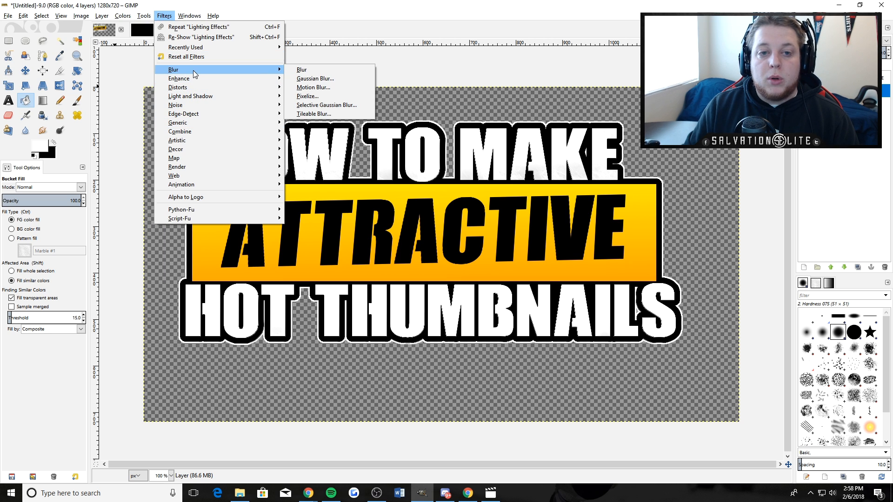
pyautogui.click(325, 79)
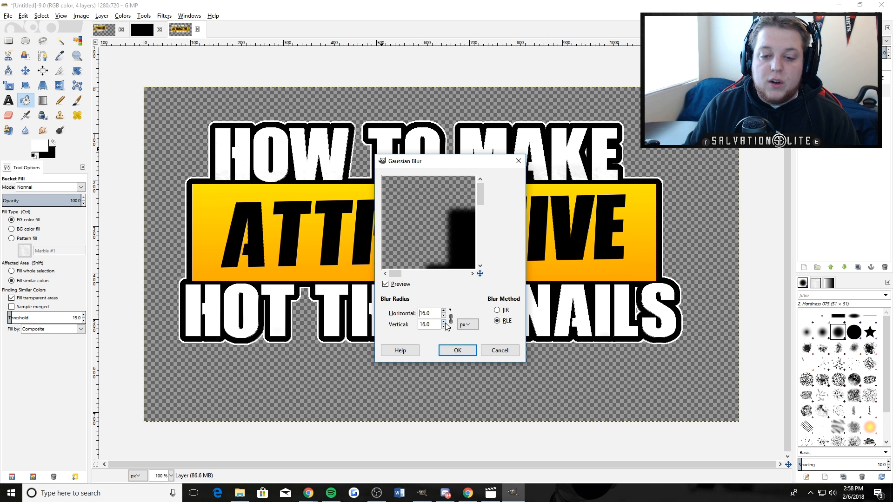
pyautogui.click(458, 350)
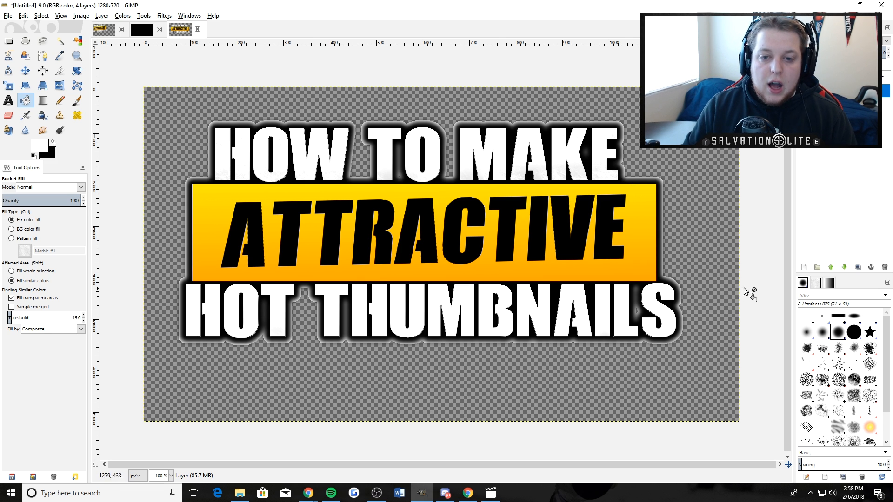
pyautogui.hotkey('ctrl', 'z')
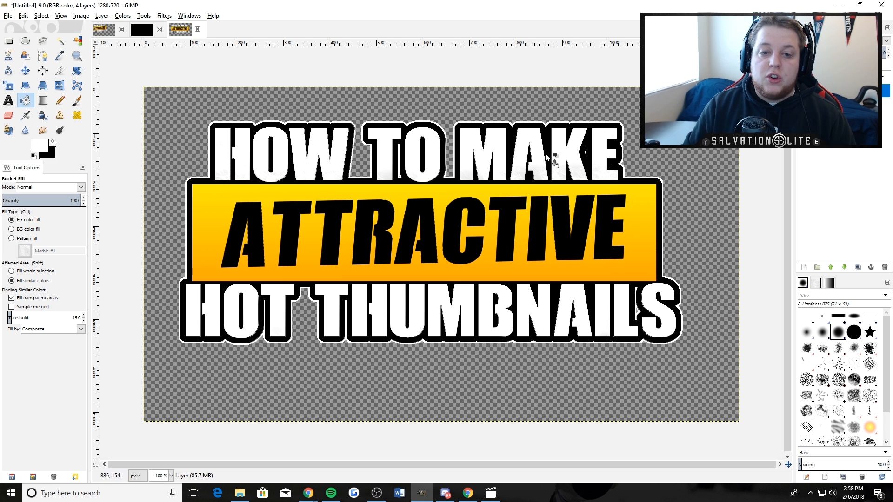
# - Merge the title layer down with the black and white outline layers into a single layer
pyautogui.click(862, 78)
pyautogui.rightClick(862, 78)
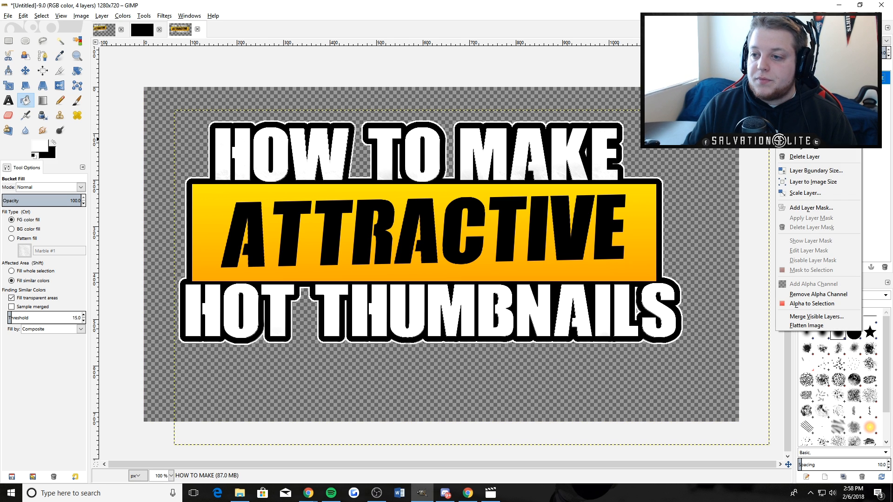
pyautogui.click(881, 162)
pyautogui.rightClick(861, 79)
pyautogui.click(821, 159)
pyautogui.rightClick(856, 76)
pyautogui.click(822, 157)
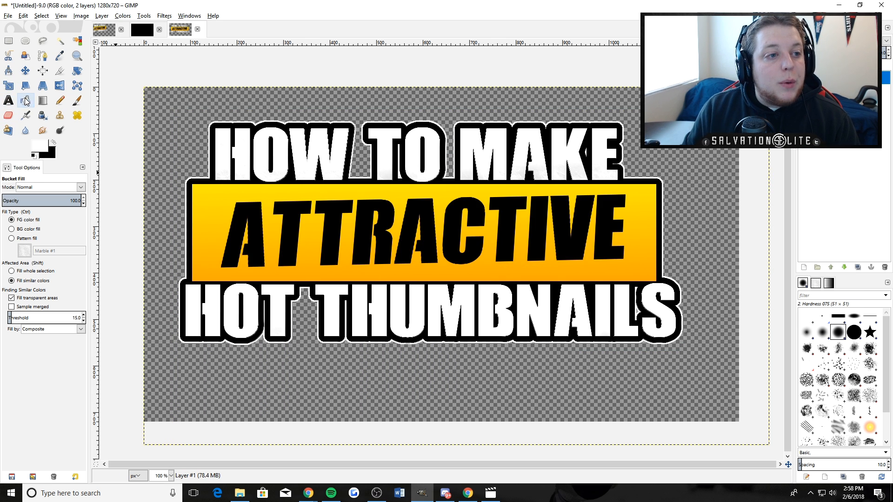
# - Apply a perspective transform to the merged title, enlarging it and pulling its opposite corners outward for a slight upward slant
pyautogui.click(42, 85)
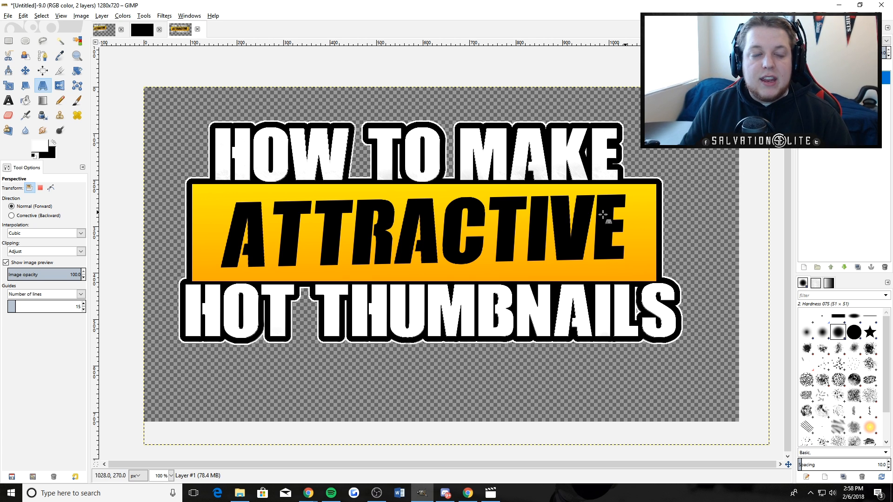
pyautogui.moveTo(211, 335); pyautogui.dragTo(198, 362)
pyautogui.moveTo(644, 121); pyautogui.dragTo(660, 83)
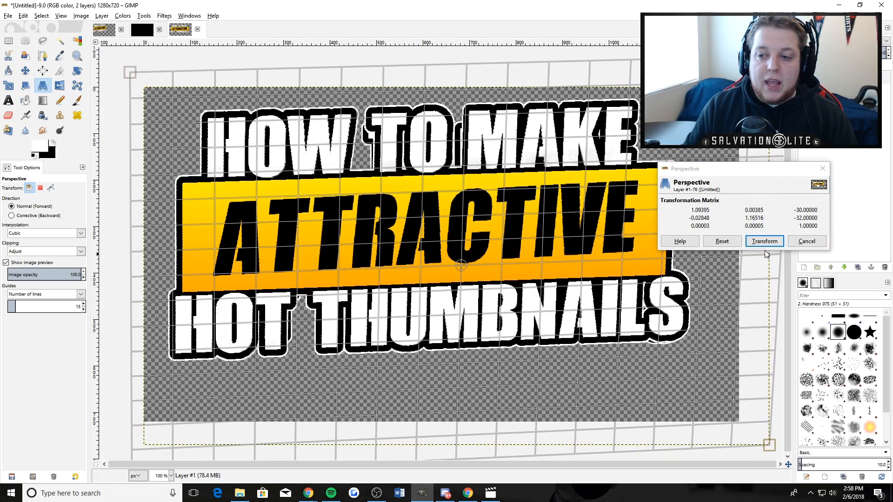
pyautogui.click(764, 241)
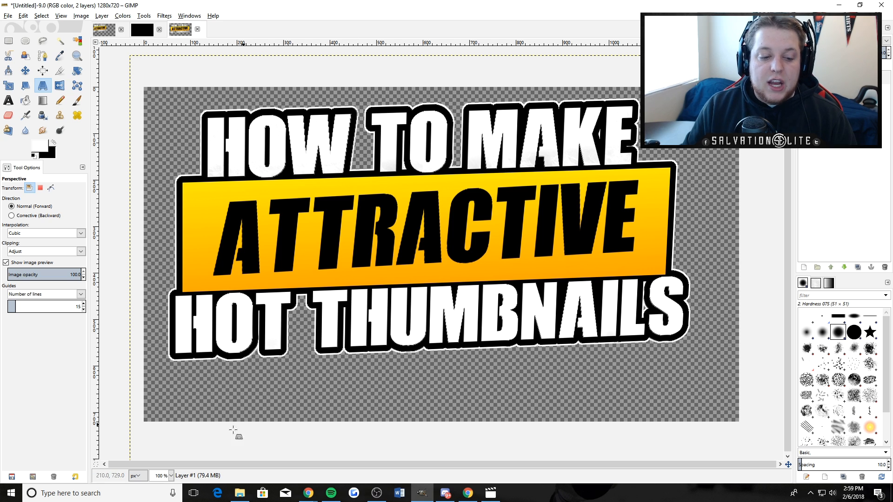
# - Bring the waterfall landscape picture thumb-1920-83097.jpg from the browser into the thumbnail as a new layer
pyautogui.click(172, 475)
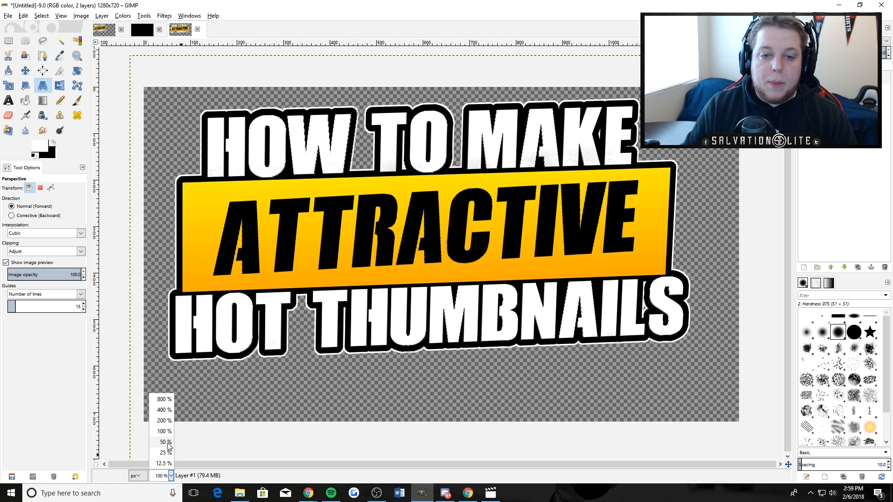
pyautogui.click(164, 442)
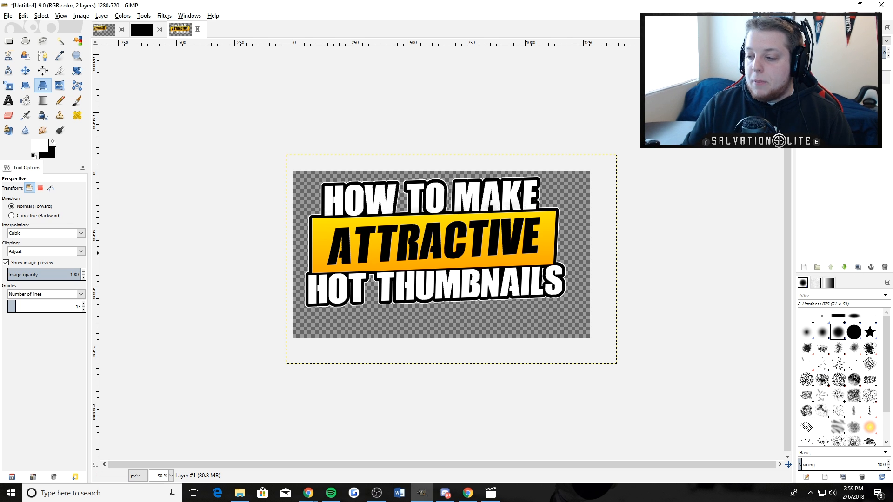
pyautogui.hotkey('alt', 'Tab')
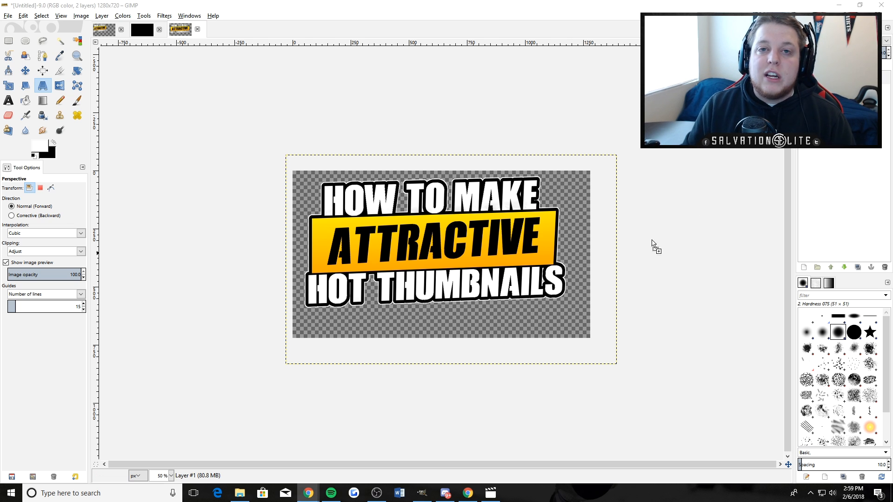
pyautogui.moveTo(573, 186); pyautogui.dragTo(573, 183)
# - Scale the landscape layer to 1292 × 764 pixels and position it so it covers the whole canvas
pyautogui.click(6, 86)
pyautogui.moveTo(299, 160); pyautogui.dragTo(323, 176)
pyautogui.moveTo(565, 342); pyautogui.dragTo(379, 222)
pyautogui.moveTo(372, 168); pyautogui.dragTo(402, 178)
pyautogui.click(277, 223)
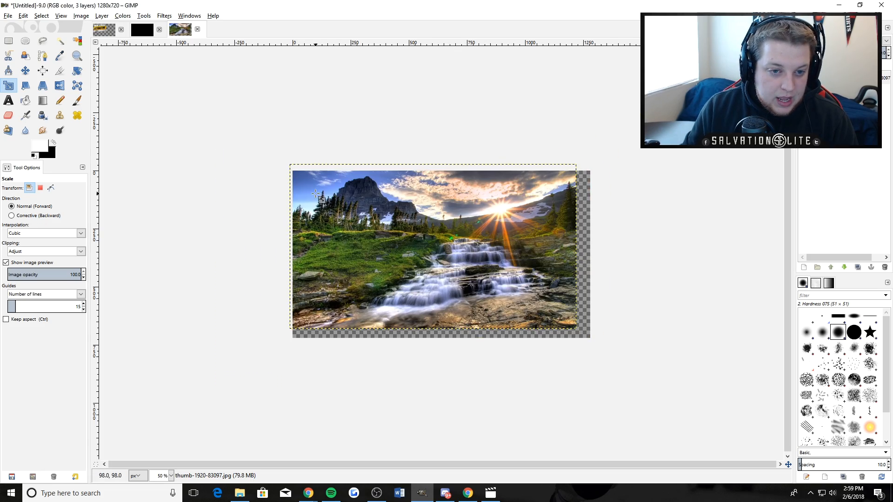
pyautogui.click(316, 193)
pyautogui.moveTo(499, 305); pyautogui.dragTo(506, 315)
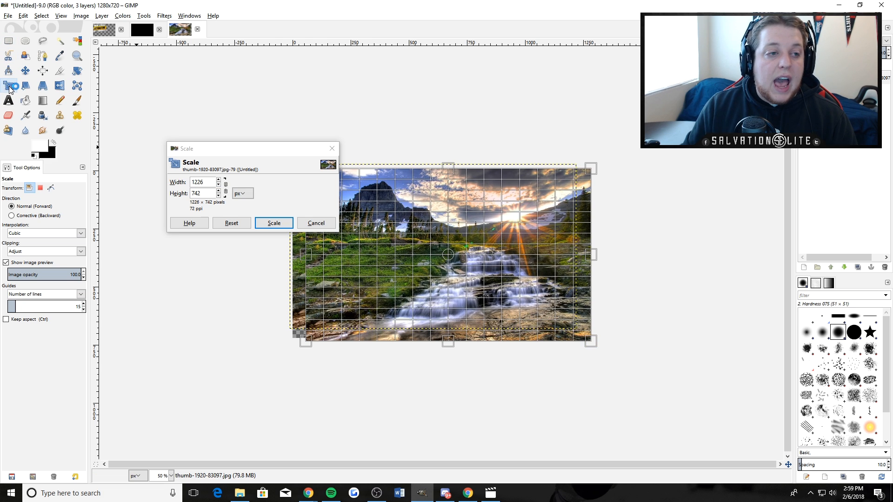
pyautogui.click(288, 224)
pyautogui.moveTo(318, 238); pyautogui.dragTo(303, 233)
pyautogui.moveTo(582, 275); pyautogui.dragTo(580, 274)
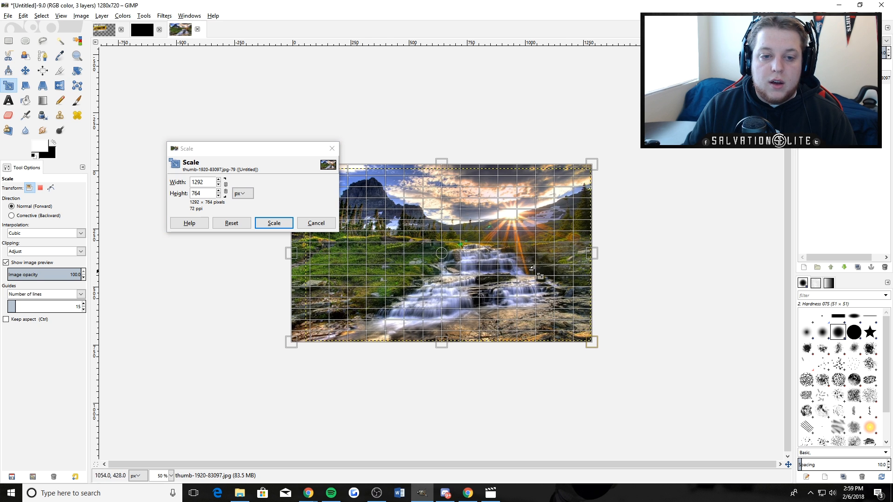
pyautogui.click(274, 223)
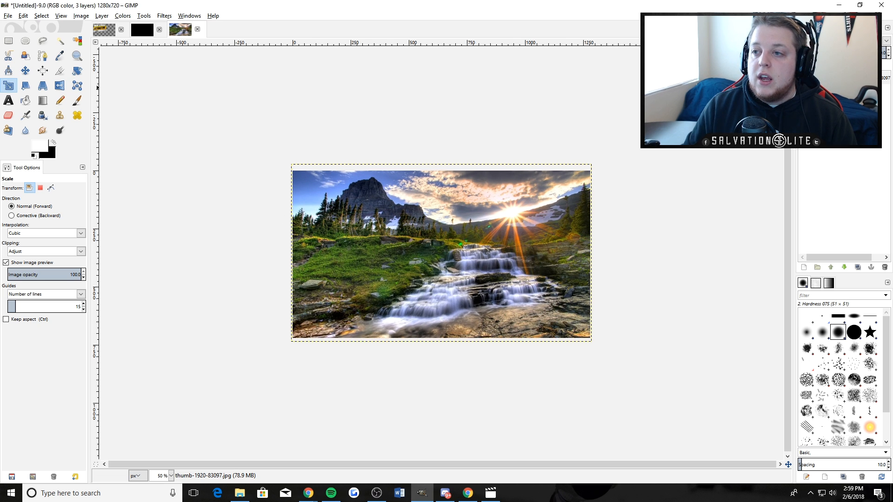
# - Move the landscape layer beneath the title layer and apply a Gaussian Blur with a 5.0 px radius to it
pyautogui.click(841, 79)
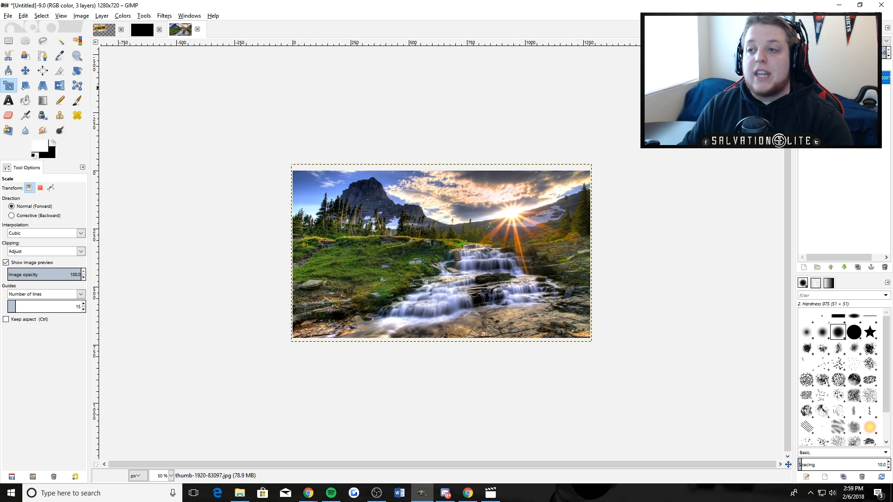
pyautogui.moveTo(841, 78); pyautogui.dragTo(842, 97)
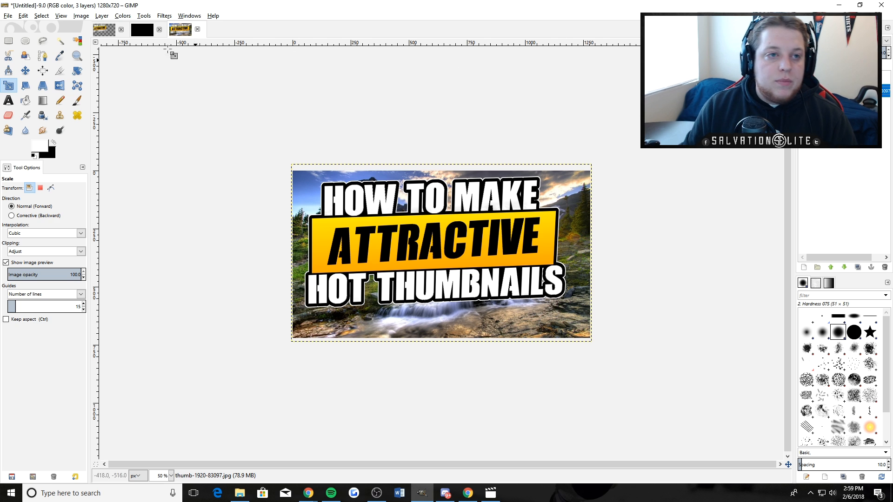
pyautogui.click(165, 16)
pyautogui.moveTo(185, 70)
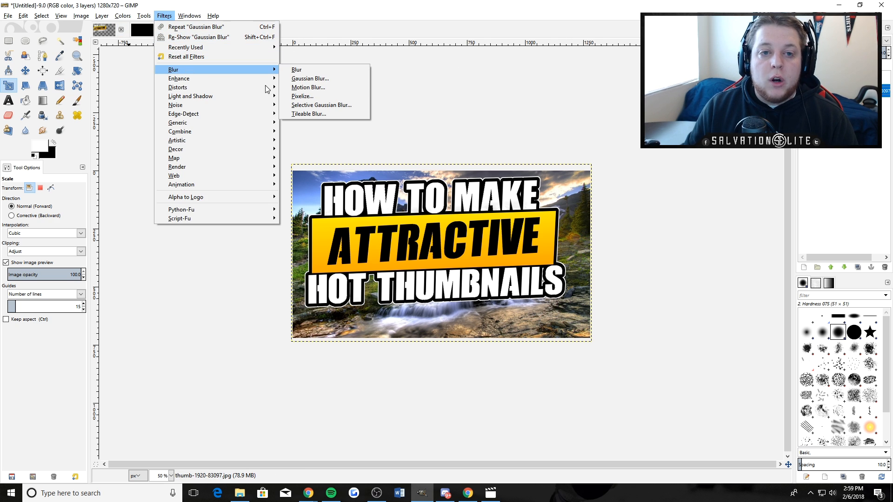
pyautogui.click(321, 78)
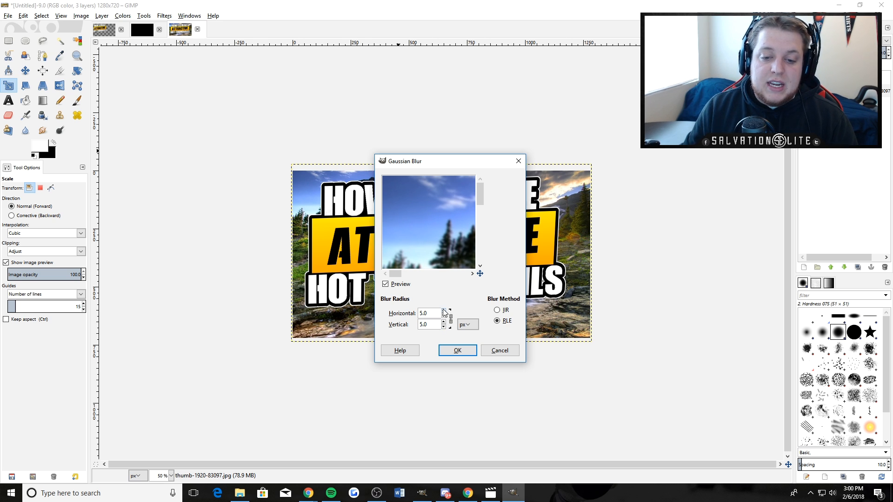
pyautogui.click(454, 351)
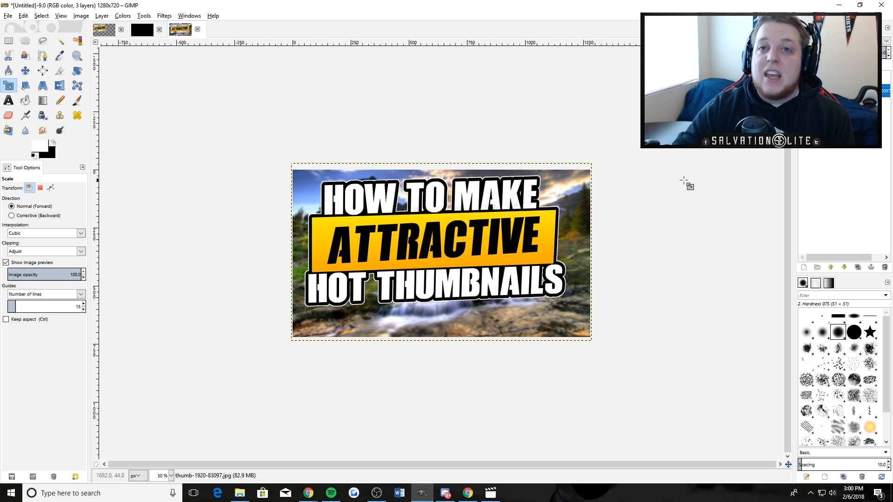
# - Bring the photo youtube-star-logan-paul-apologizes-for-posting-video-showing-dead-body.jpg into the thumbnail as a new layer and raise it above the title
pyautogui.moveTo(892, 341); pyautogui.dragTo(550, 257)
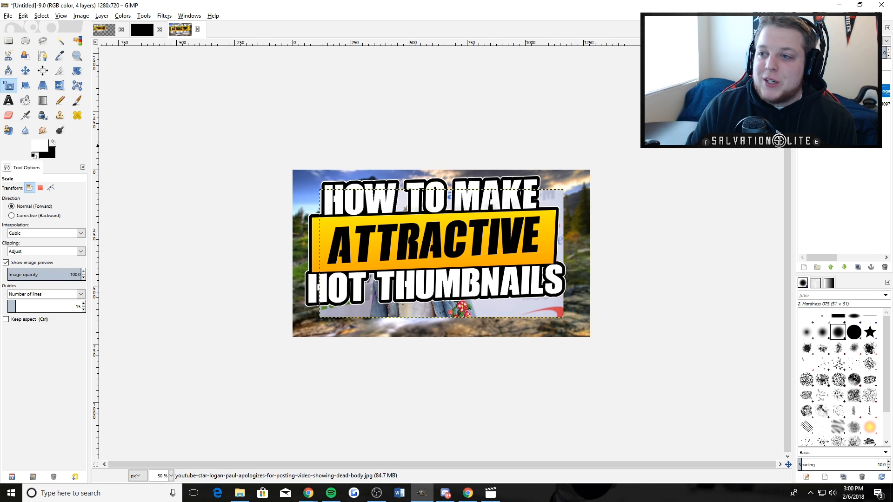
pyautogui.moveTo(840, 91); pyautogui.dragTo(840, 74)
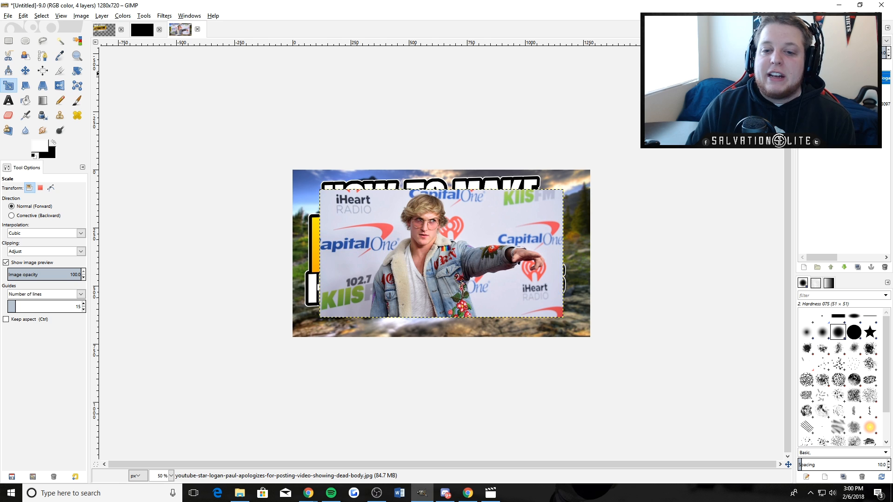
# - Begin a Scissors selection on the photo layer, tracing the man from the photo's lower edge up his sleeve and shoulder to his neck
pyautogui.click(171, 476)
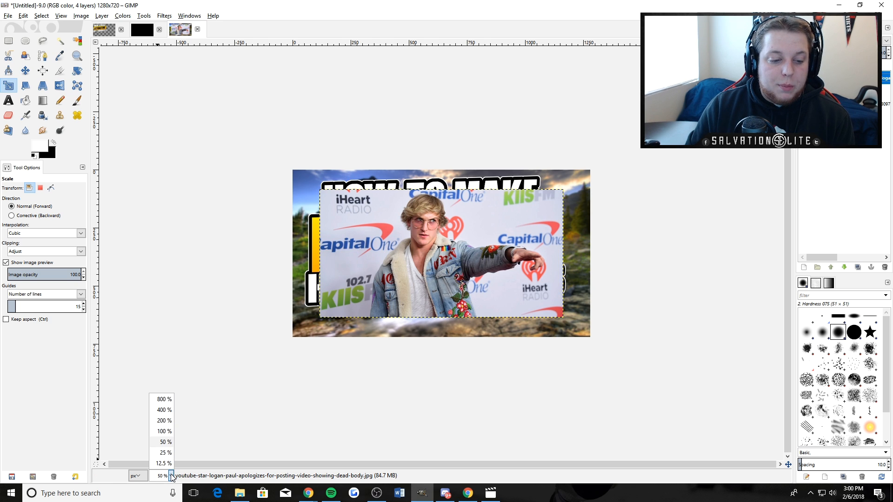
pyautogui.click(171, 432)
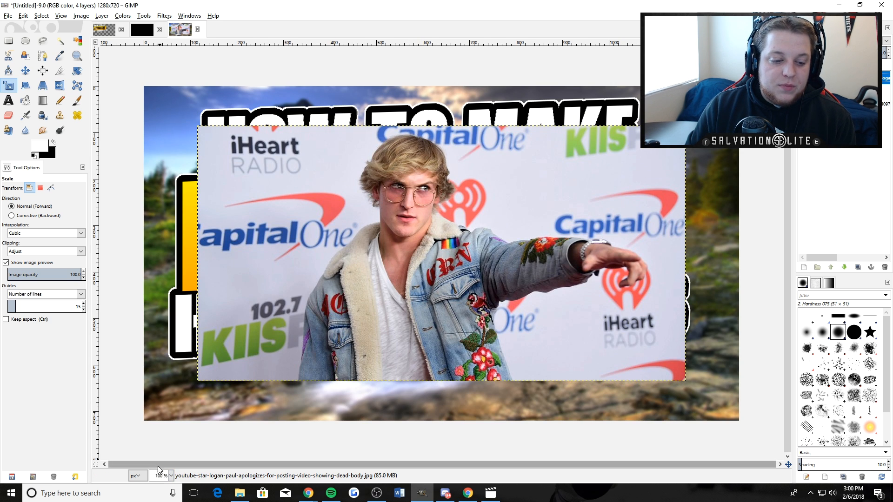
pyautogui.click(171, 476)
pyautogui.click(171, 476)
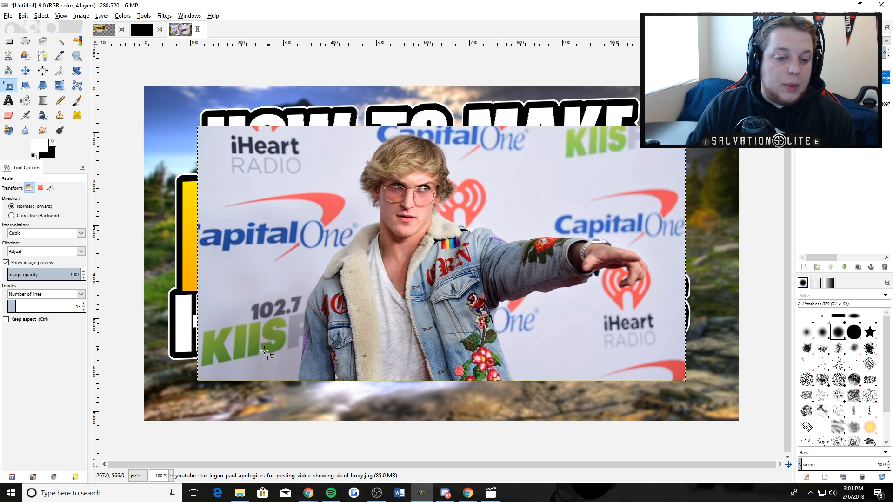
pyautogui.click(9, 56)
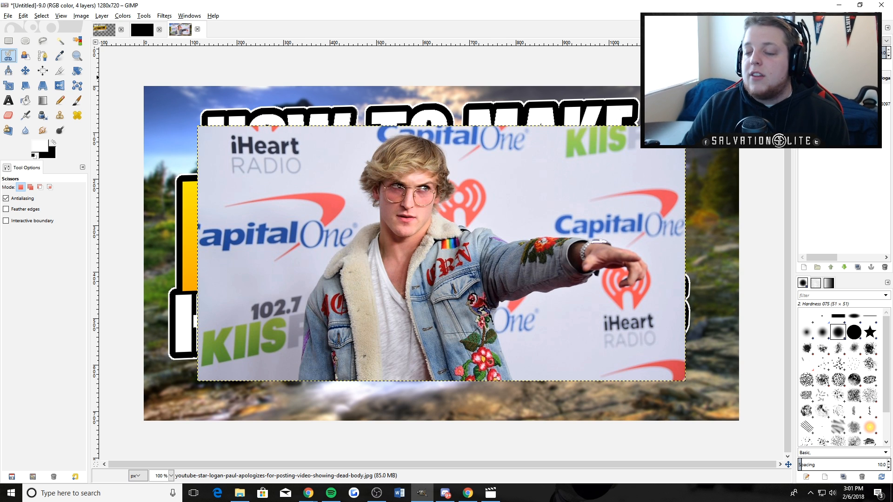
pyautogui.click(856, 78)
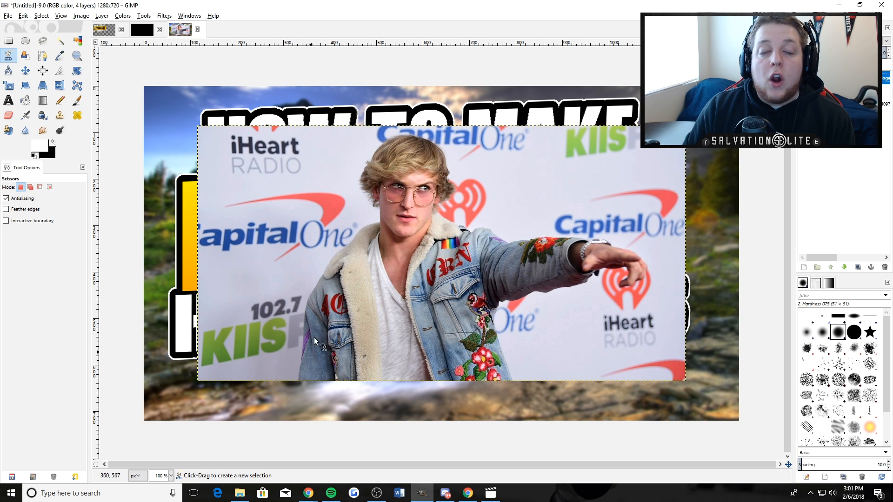
pyautogui.click(297, 381)
pyautogui.click(317, 274)
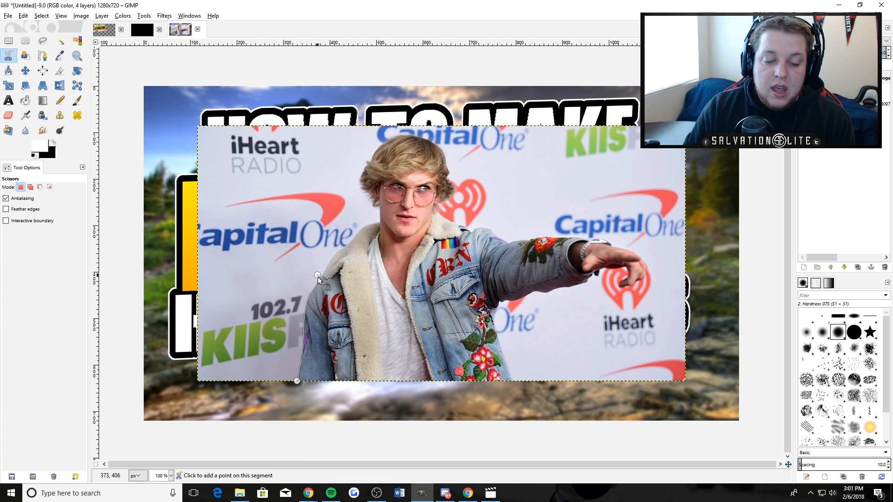
pyautogui.click(339, 255)
pyautogui.click(373, 219)
pyautogui.moveTo(336, 259)
pyautogui.mouseDown()
pyautogui.moveTo(350, 259)
pyautogui.moveTo(344, 264)
pyautogui.mouseUp()
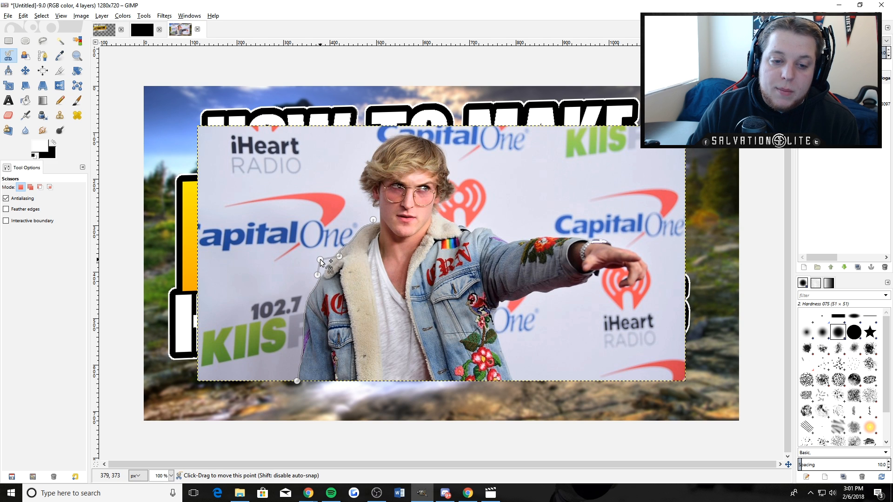
pyautogui.moveTo(340, 256); pyautogui.dragTo(336, 247)
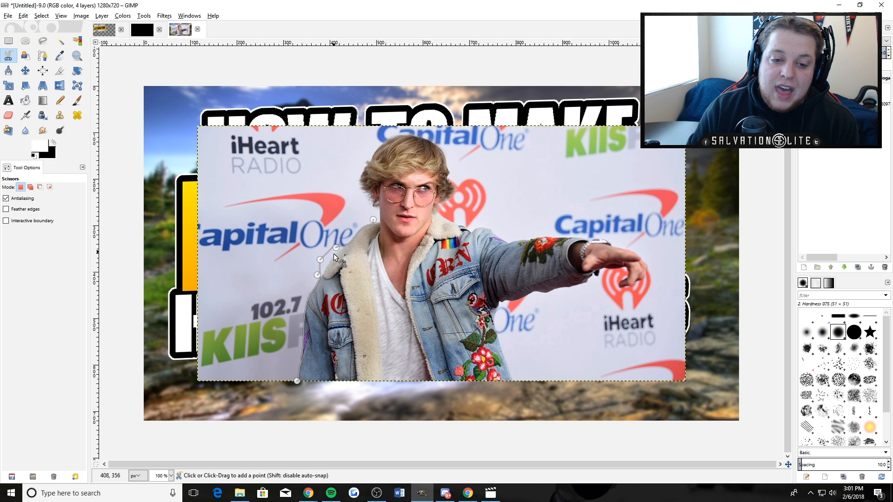
pyautogui.click(378, 219)
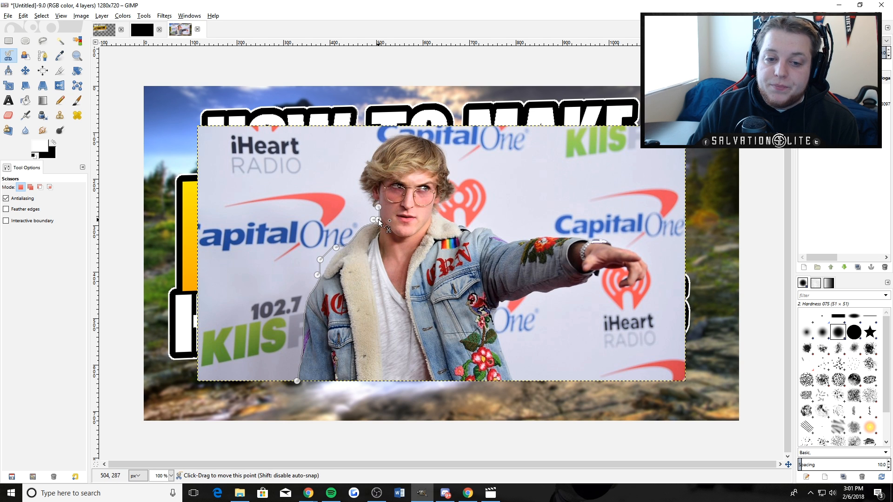
# - Continue the scissors outline over the man's hair, down the other side of his face and onto the jacket collar
pyautogui.click(360, 185)
pyautogui.click(423, 136)
pyautogui.click(444, 155)
pyautogui.click(450, 171)
pyautogui.click(455, 185)
pyautogui.click(450, 198)
pyautogui.click(441, 204)
pyautogui.click(442, 215)
pyautogui.click(455, 219)
pyautogui.click(468, 224)
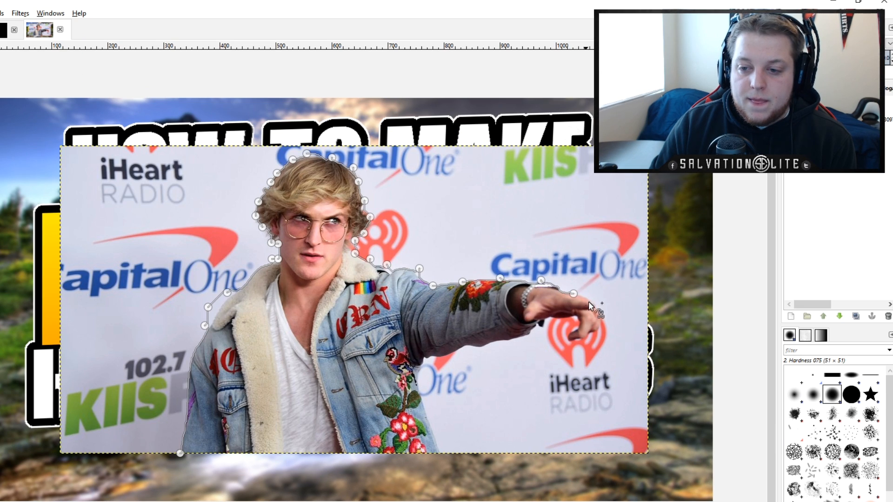
# - Trace around the pointing hand, under the arm and down to the photo's lower edge, close the outline and convert it to a selection
pyautogui.click(603, 316)
pyautogui.click(601, 330)
pyautogui.click(591, 335)
pyautogui.click(583, 341)
pyautogui.click(570, 344)
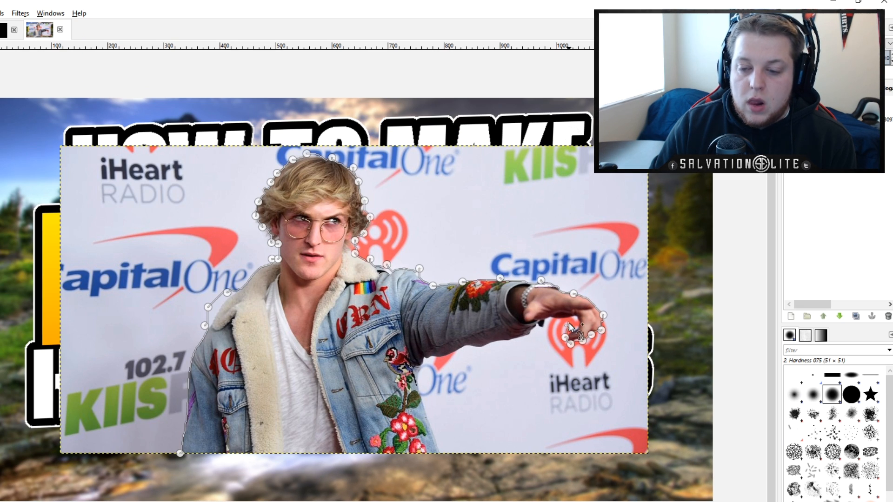
pyautogui.click(565, 336)
pyautogui.click(559, 322)
pyautogui.click(543, 335)
pyautogui.click(416, 368)
pyautogui.click(441, 453)
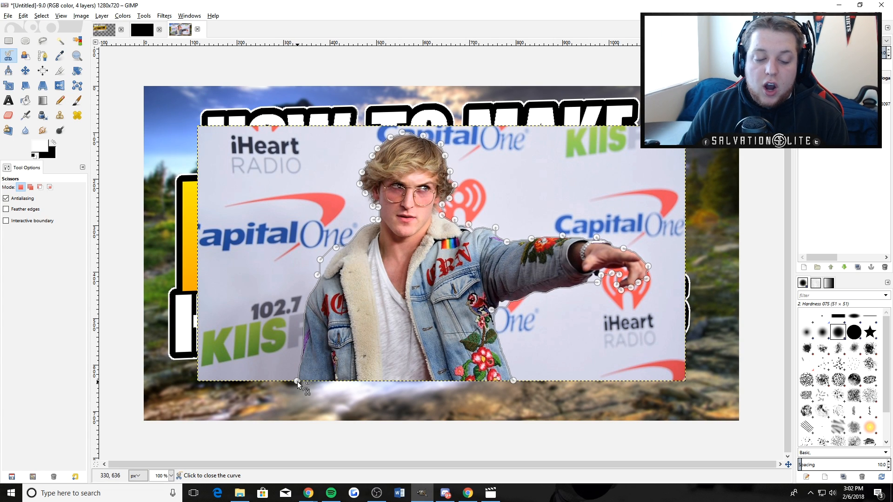
pyautogui.click(297, 381)
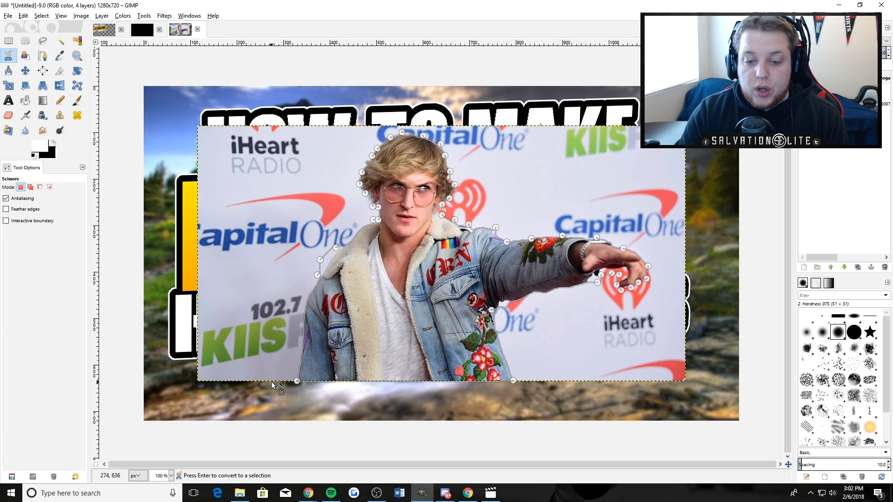
pyautogui.press('Return')
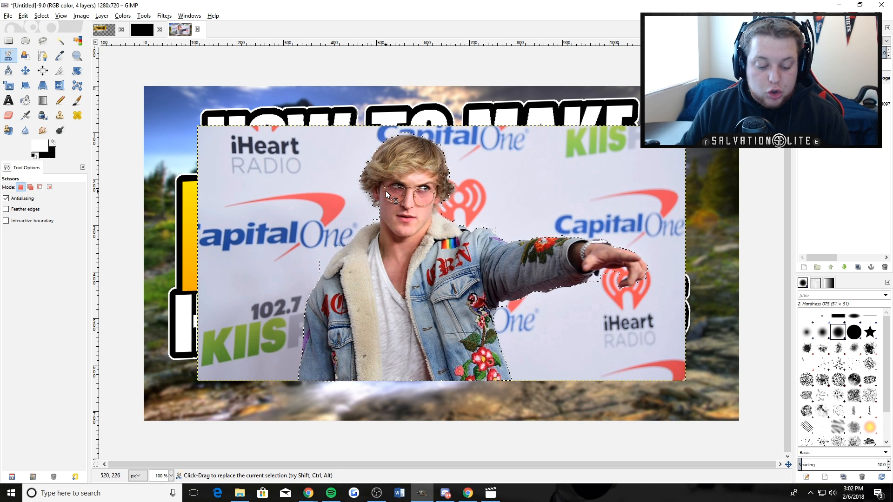
# - Copy the selected man, paste him as a new layer and hide the original photo layer
pyautogui.hotkey('ctrl', 'c')
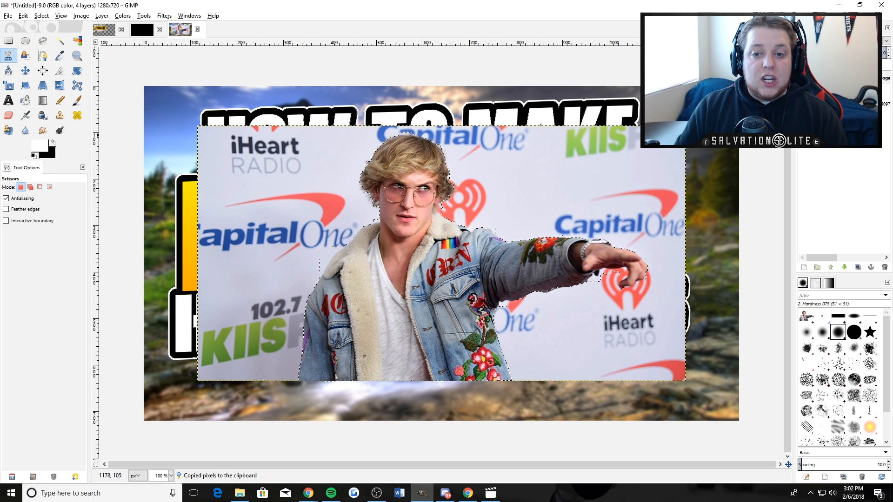
pyautogui.hotkey('ctrl', 'v')
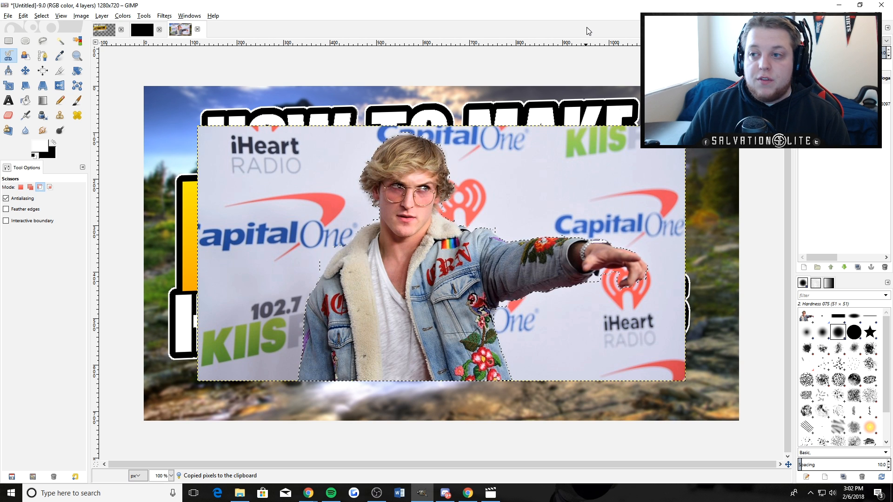
pyautogui.rightClick(861, 79)
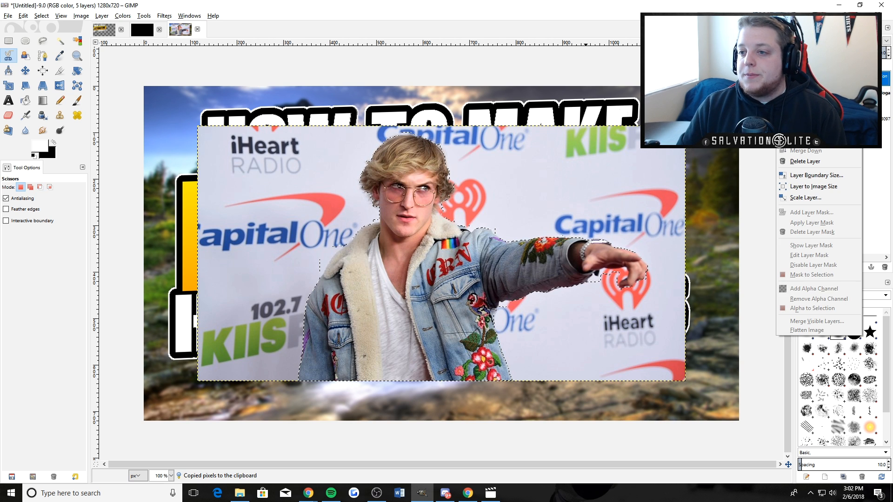
pyautogui.click(889, 81)
pyautogui.rightClick(862, 79)
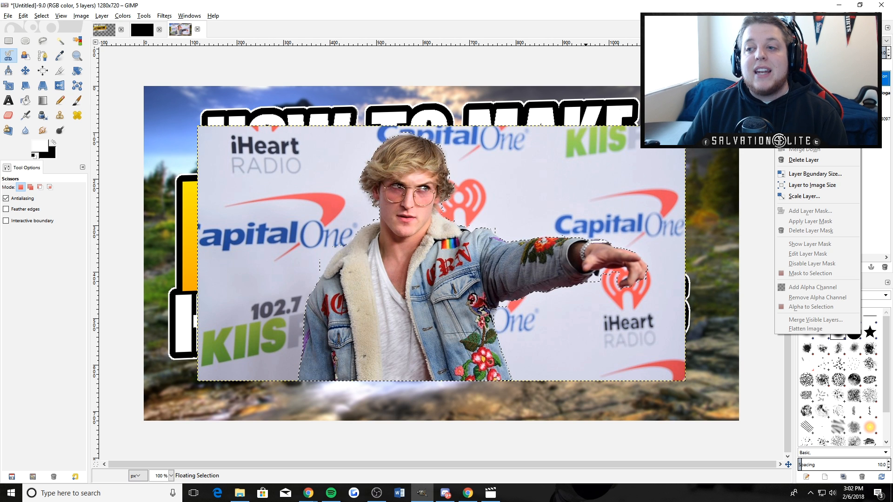
pyautogui.click(812, 98)
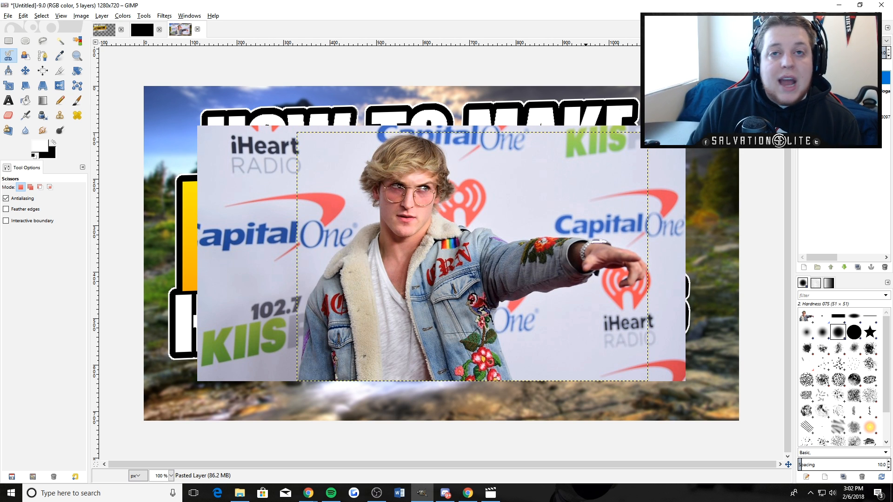
pyautogui.press('Delete')
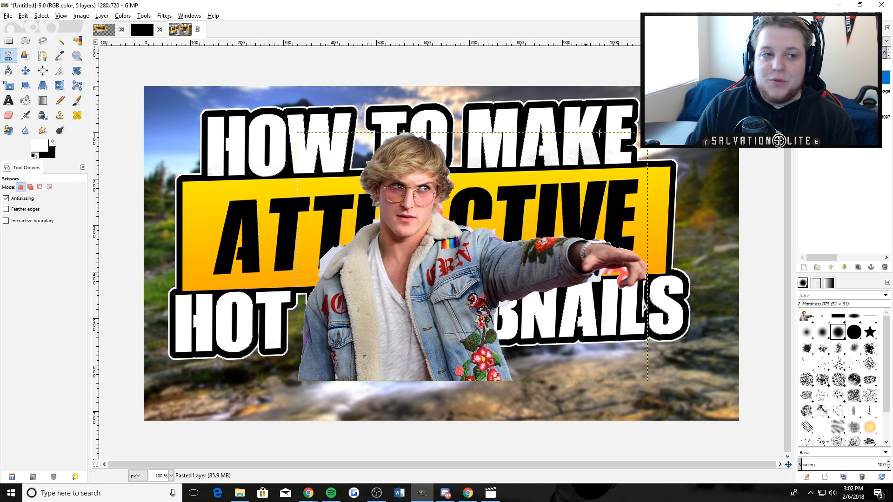
# - Set up the Eraser with the 1. Pixel brush at size 4
pyautogui.click(8, 116)
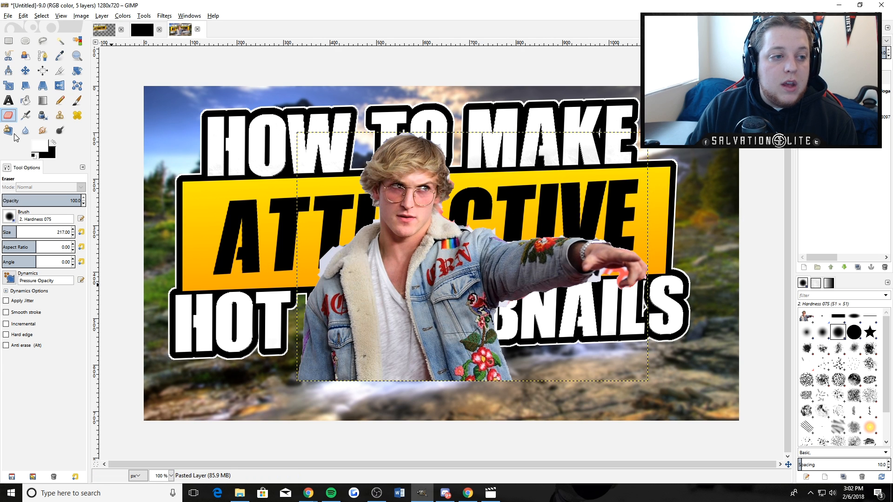
pyautogui.click(10, 216)
pyautogui.click(22, 232)
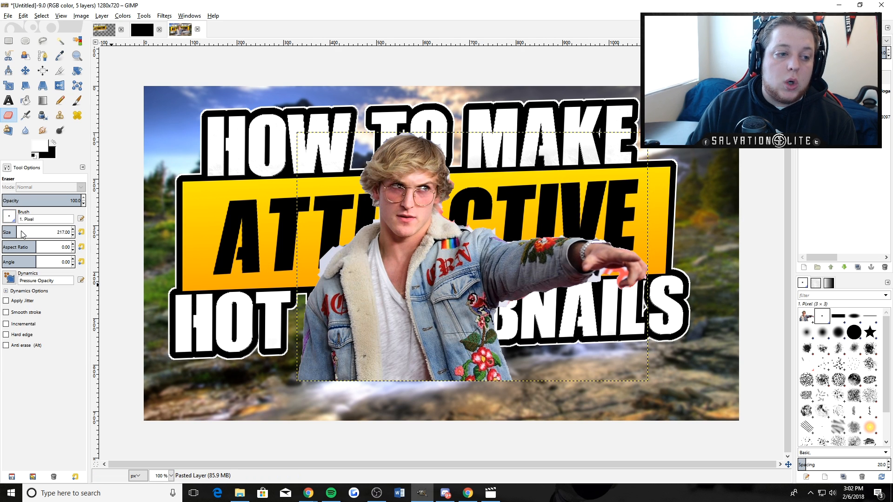
pyautogui.moveTo(15, 232); pyautogui.dragTo(1, 232)
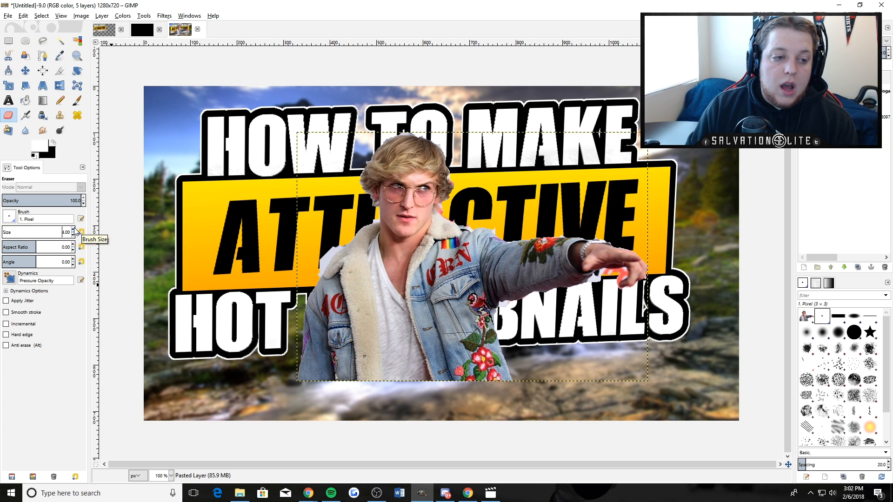
# - Erase the leftover photo background outside the jacket collar and shoulder at 400% zoom with the Eraser at size 5
pyautogui.click(171, 475)
pyautogui.click(163, 410)
pyautogui.moveTo(462, 467); pyautogui.dragTo(328, 464)
pyautogui.scroll(4, 420, 376)
pyautogui.scroll(-15, 347, 342)
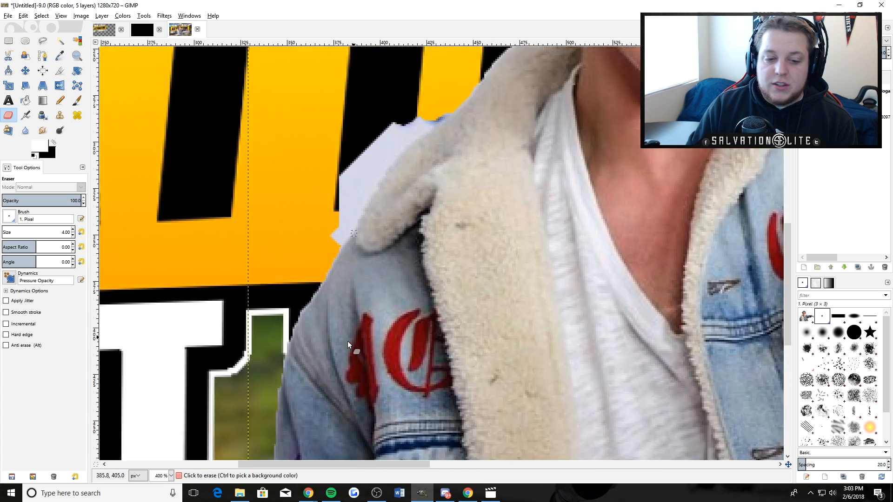
pyautogui.press(']')
pyautogui.scroll(4, 307, 303)
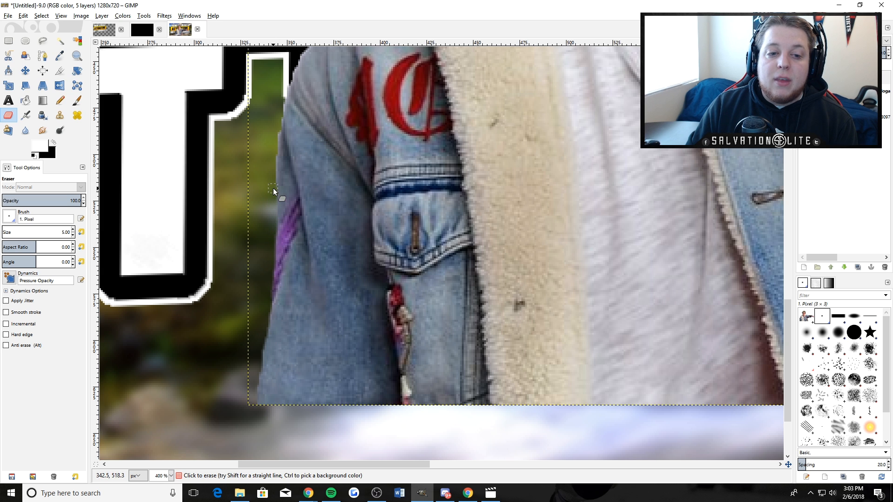
pyautogui.scroll(5, 281, 130)
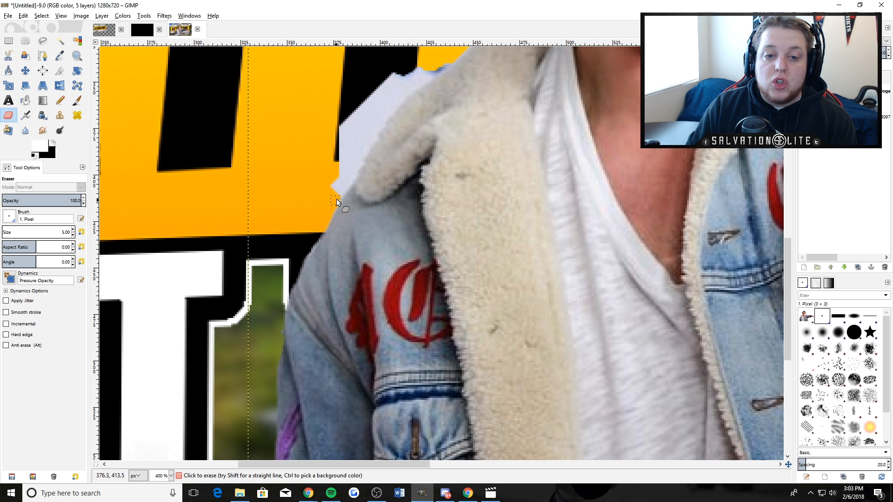
pyautogui.scroll(3, 349, 179)
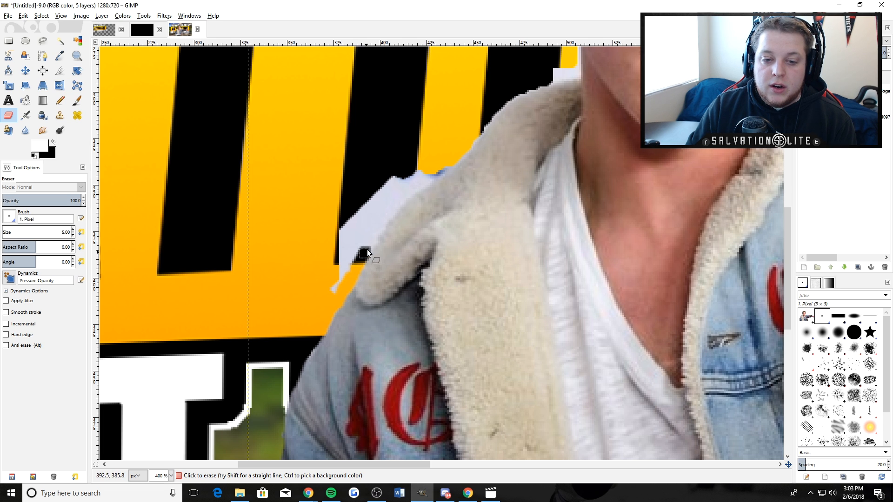
pyautogui.moveTo(448, 166)
pyautogui.mouseDown()
pyautogui.moveTo(400, 183)
pyautogui.moveTo(404, 194)
pyautogui.mouseUp()
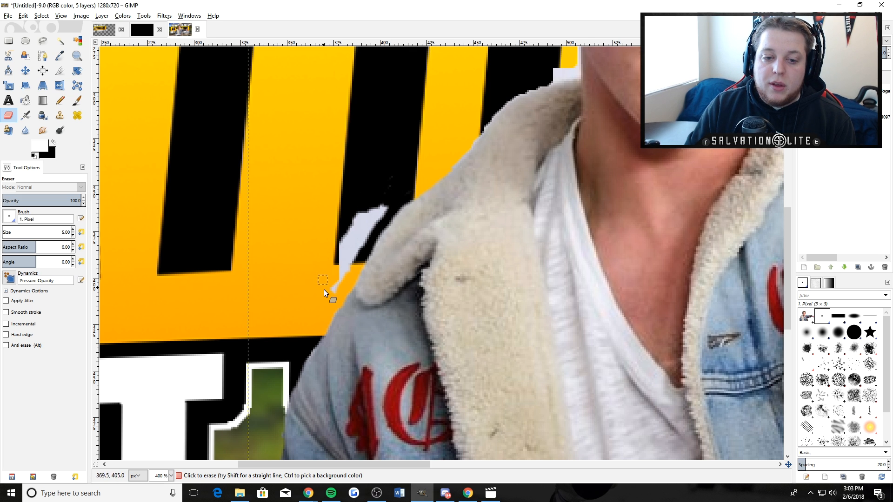
pyautogui.moveTo(332, 302)
pyautogui.mouseDown()
pyautogui.moveTo(335, 248)
pyautogui.moveTo(353, 223)
pyautogui.mouseUp()
# - Erase the leftover background around the neck, the hair and the far side of the man's face
pyautogui.scroll(3, 353, 223)
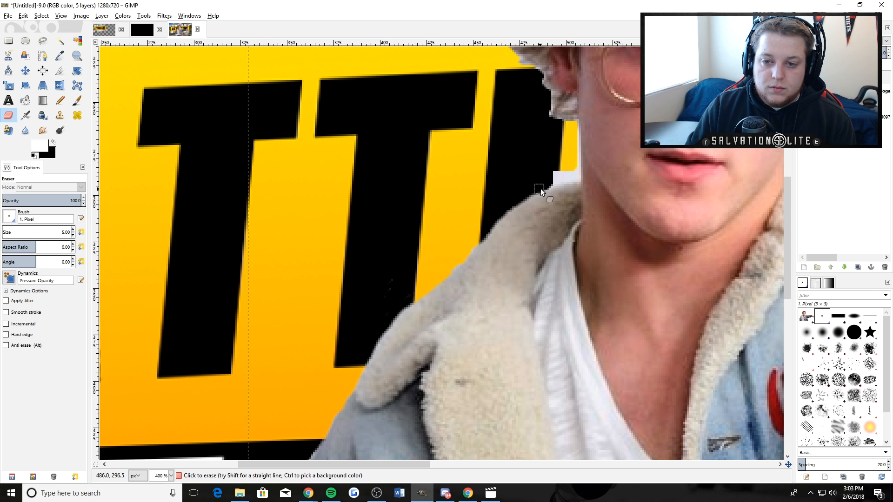
pyautogui.scroll(6, 578, 346)
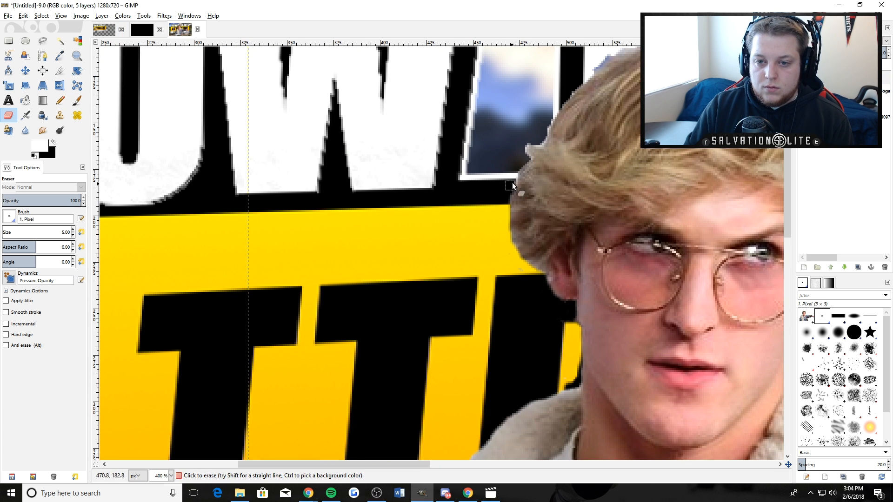
pyautogui.scroll(3, 512, 182)
pyautogui.hscroll(5, 409, 462)
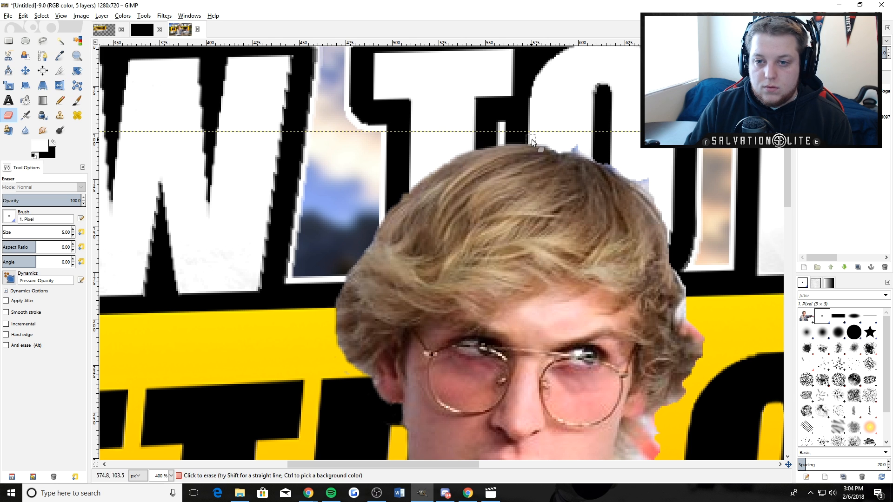
pyautogui.scroll(-6, 511, 223)
pyautogui.hscroll(10, 302, 144)
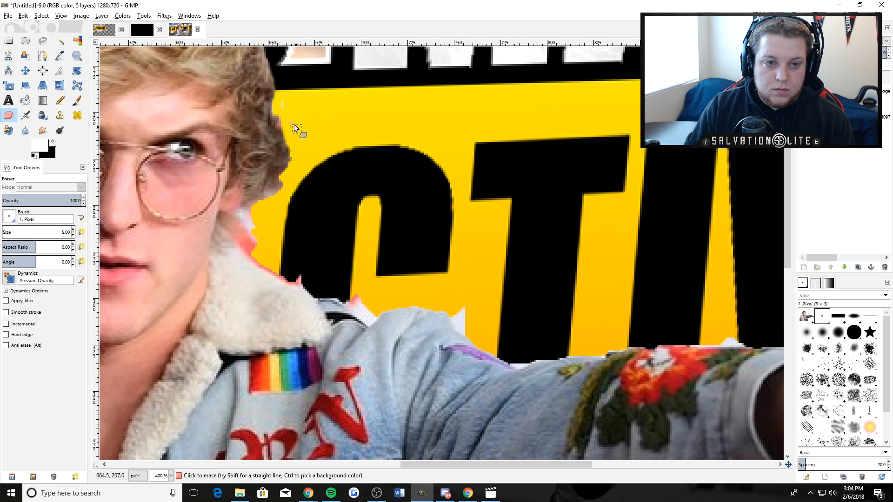
pyautogui.moveTo(236, 240); pyautogui.dragTo(232, 228)
# - Erase the leftover background along the collar, shoulder and upper edge of the outstretched arm up to the hand
pyautogui.moveTo(297, 286)
pyautogui.mouseDown()
pyautogui.moveTo(363, 303)
pyautogui.moveTo(461, 310)
pyautogui.moveTo(565, 356)
pyautogui.mouseUp()
pyautogui.hscroll(6, 564, 356)
pyautogui.moveTo(414, 346)
pyautogui.mouseDown()
pyautogui.moveTo(545, 344)
pyautogui.moveTo(693, 370)
pyautogui.mouseUp()
pyautogui.hscroll(6, 467, 457)
pyautogui.moveTo(457, 364); pyautogui.dragTo(582, 409)
# - Erase the background remnants around the fingers and beneath the pointing hand and wrist
pyautogui.scroll(-5, 630, 247)
pyautogui.moveTo(630, 247)
pyautogui.mouseDown()
pyautogui.moveTo(587, 322)
pyautogui.moveTo(517, 342)
pyautogui.moveTo(581, 324)
pyautogui.mouseUp()
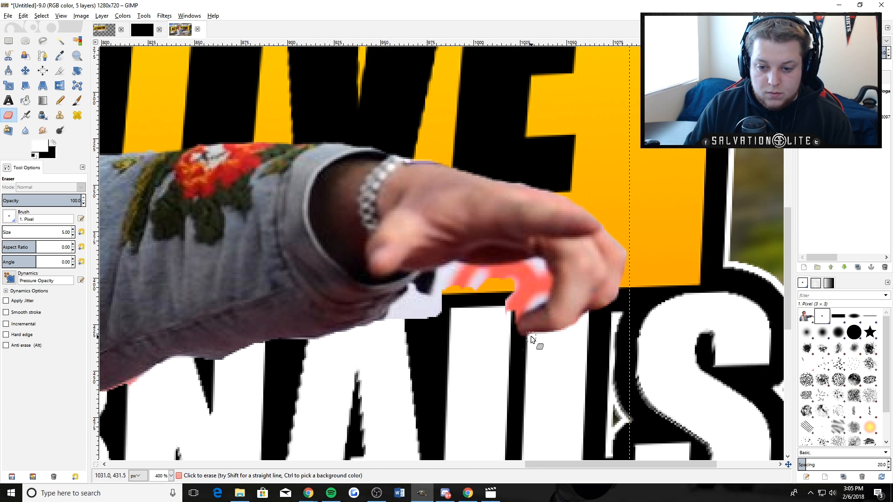
pyautogui.moveTo(537, 262)
pyautogui.mouseDown()
pyautogui.moveTo(421, 280)
pyautogui.moveTo(450, 272)
pyautogui.moveTo(401, 303)
pyautogui.moveTo(438, 308)
pyautogui.moveTo(417, 308)
pyautogui.moveTo(453, 272)
pyautogui.moveTo(471, 279)
pyautogui.moveTo(537, 270)
pyautogui.moveTo(500, 308)
pyautogui.mouseUp()
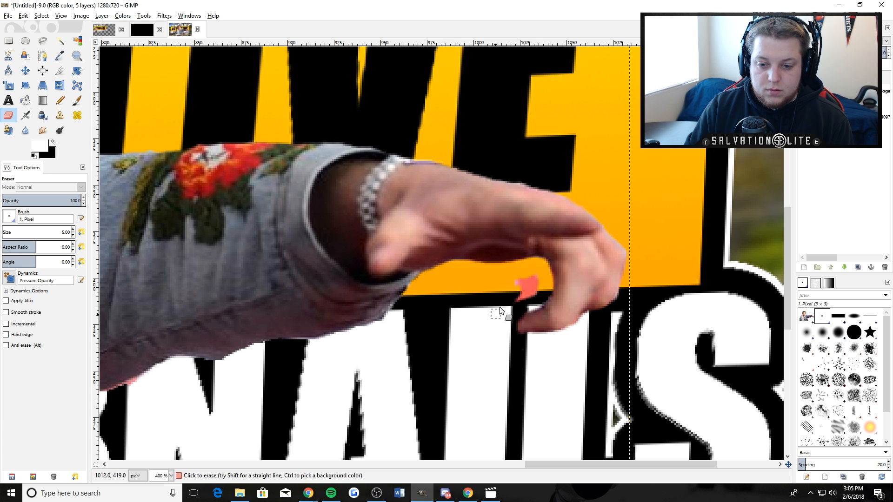
# - Erase the remaining background below the arm and along the jacket's side, finishing with the whole image in view at 50%
pyautogui.hscroll(-2, 481, 311)
pyautogui.hscroll(-2, 483, 465)
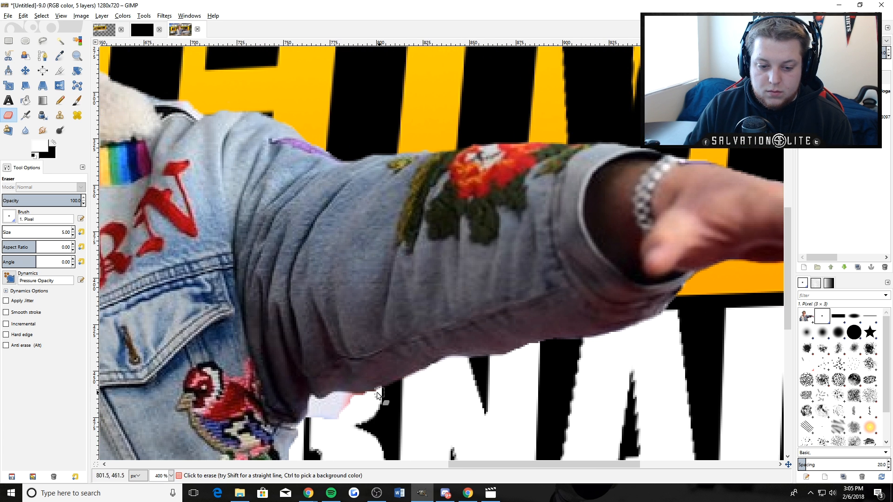
pyautogui.moveTo(321, 404); pyautogui.dragTo(472, 204)
pyautogui.click(442, 229)
pyautogui.scroll(-5, 506, 181)
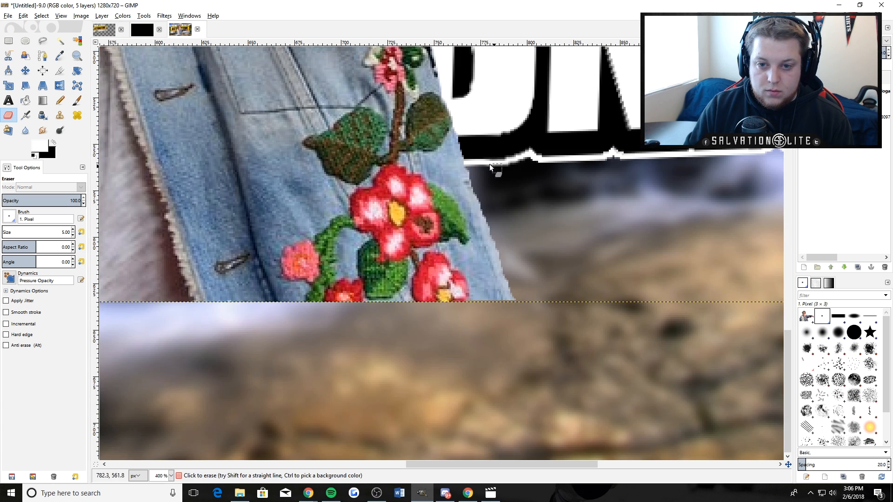
pyautogui.hscroll(-6, 473, 463)
pyautogui.scroll(-6, 420, 381)
pyautogui.click(171, 476)
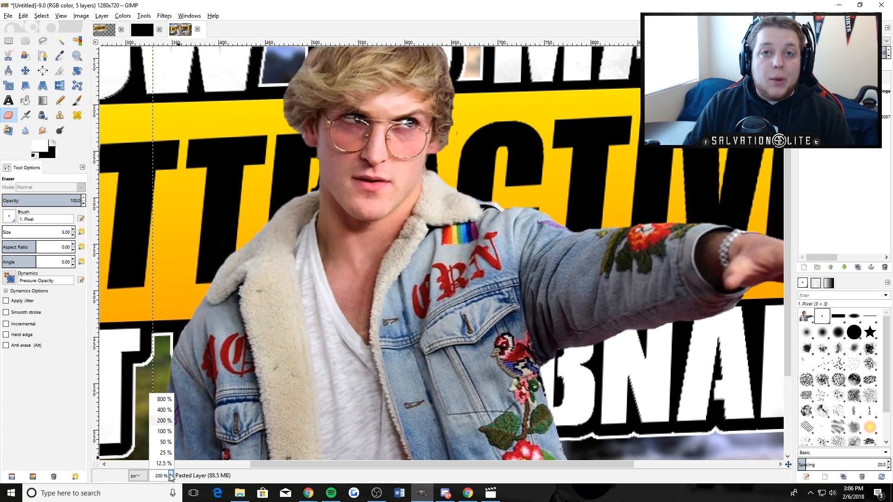
pyautogui.click(162, 442)
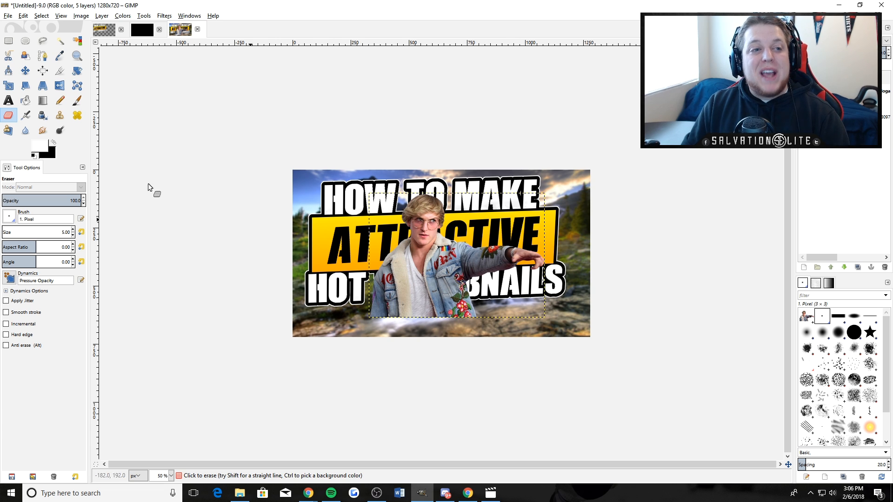
# - Move the cut-out man to the canvas's lower-right corner and flip his layer horizontally so he points toward the title
pyautogui.click(25, 70)
pyautogui.moveTo(432, 261); pyautogui.dragTo(486, 283)
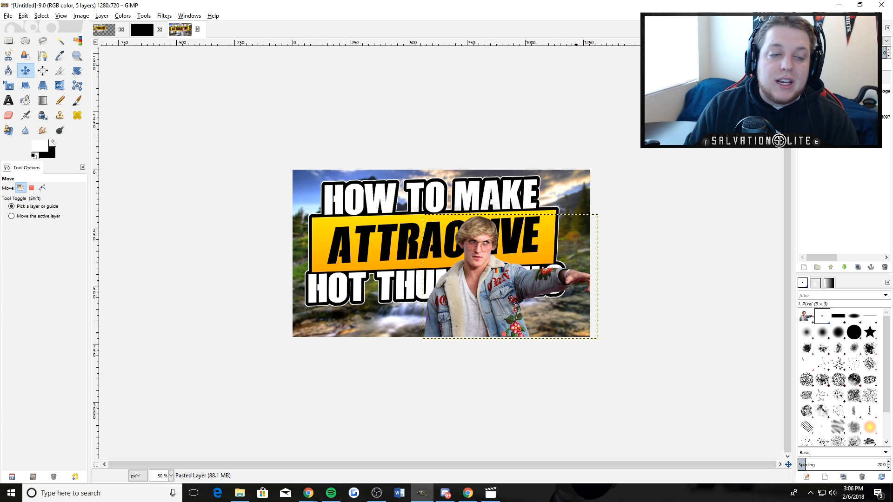
pyautogui.click(102, 16)
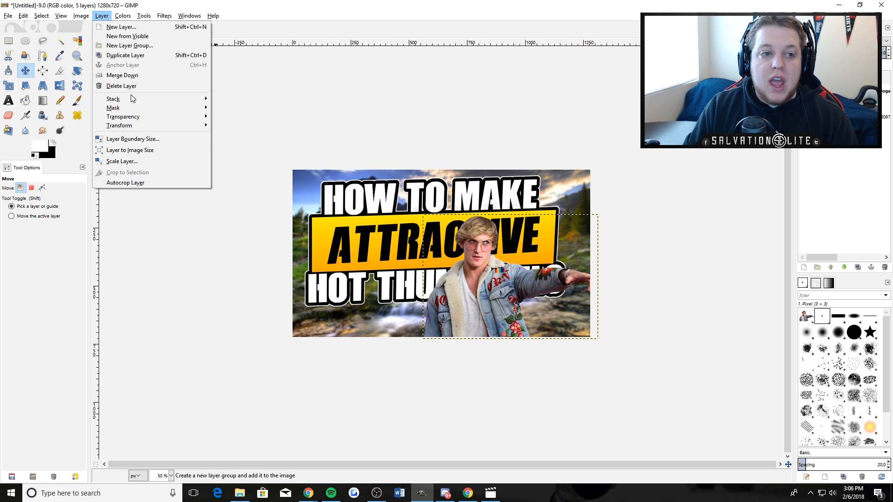
pyautogui.moveTo(142, 125)
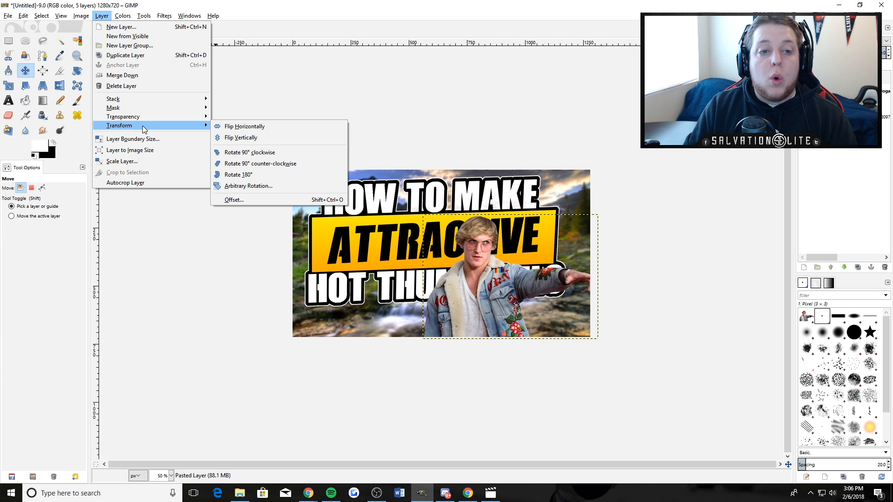
pyautogui.click(244, 127)
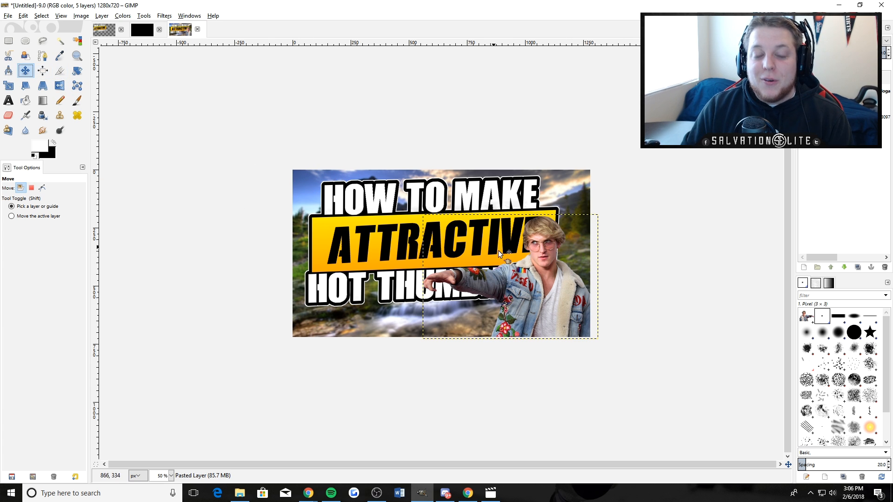
pyautogui.moveTo(541, 294)
pyautogui.mouseDown()
pyautogui.moveTo(532, 289)
pyautogui.moveTo(537, 297)
pyautogui.moveTo(557, 289)
pyautogui.moveTo(550, 285)
pyautogui.mouseUp()
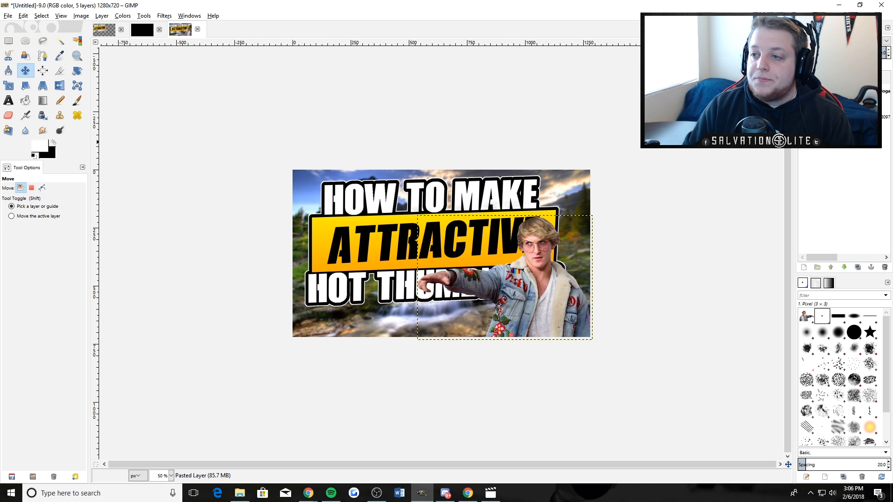
# - Scale the title layer down to about 1142 x 654 px and move it into the canvas's upper-left area
pyautogui.click(844, 104)
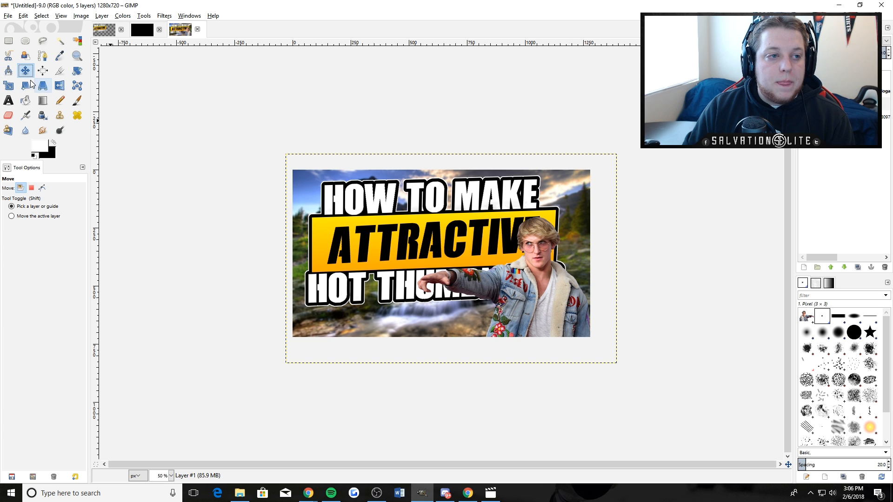
pyautogui.click(8, 85)
pyautogui.click(515, 279)
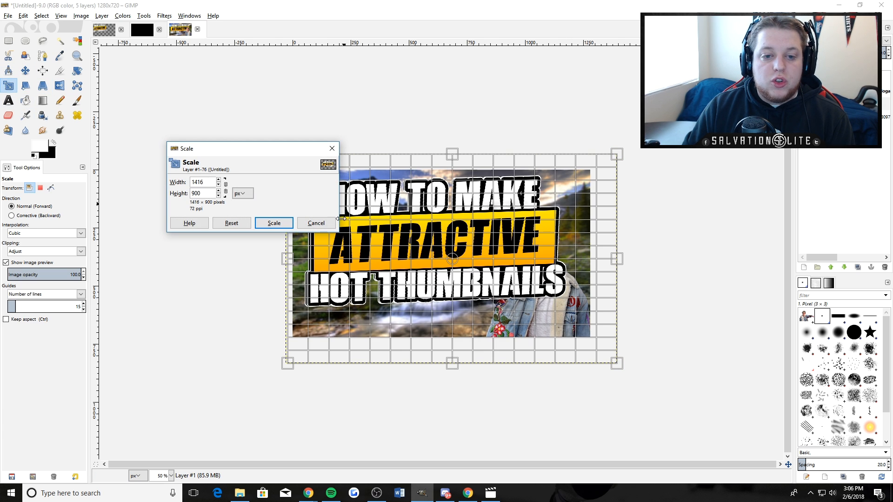
pyautogui.press('Return')
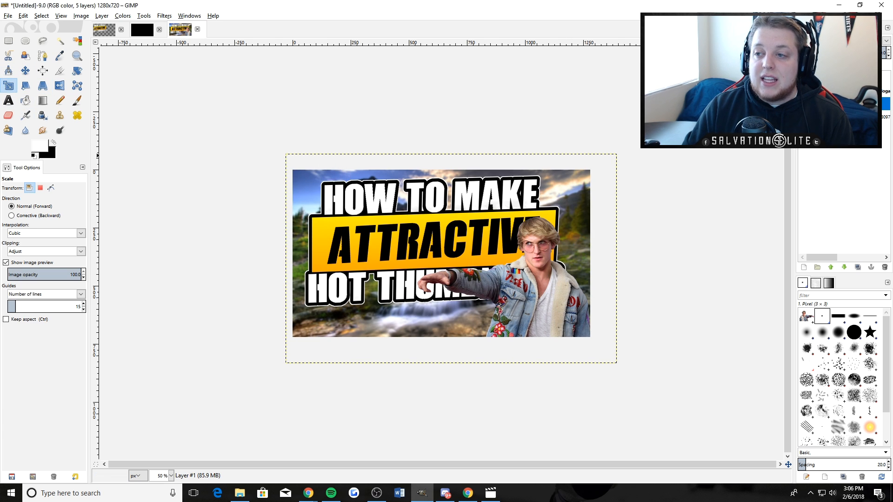
pyautogui.click(8, 86)
pyautogui.click(438, 272)
pyautogui.moveTo(440, 271); pyautogui.dragTo(502, 280)
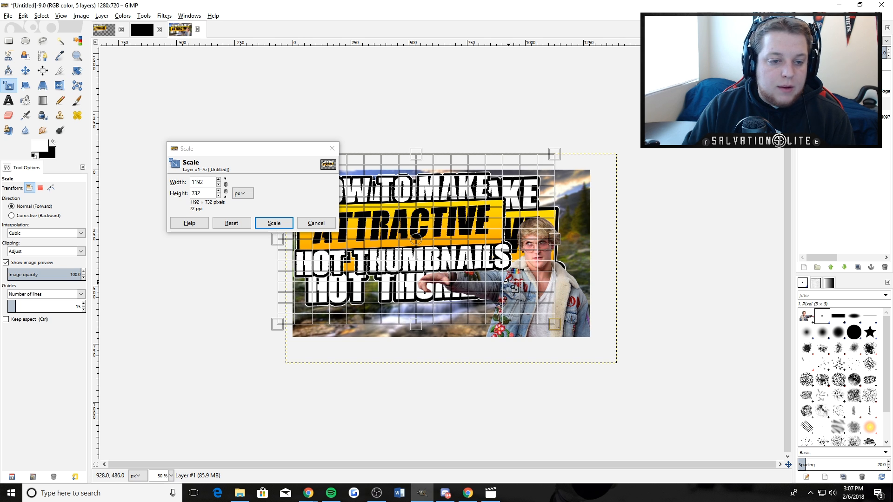
pyautogui.click(261, 223)
pyautogui.click(8, 89)
pyautogui.moveTo(483, 303); pyautogui.dragTo(517, 275)
pyautogui.click(274, 223)
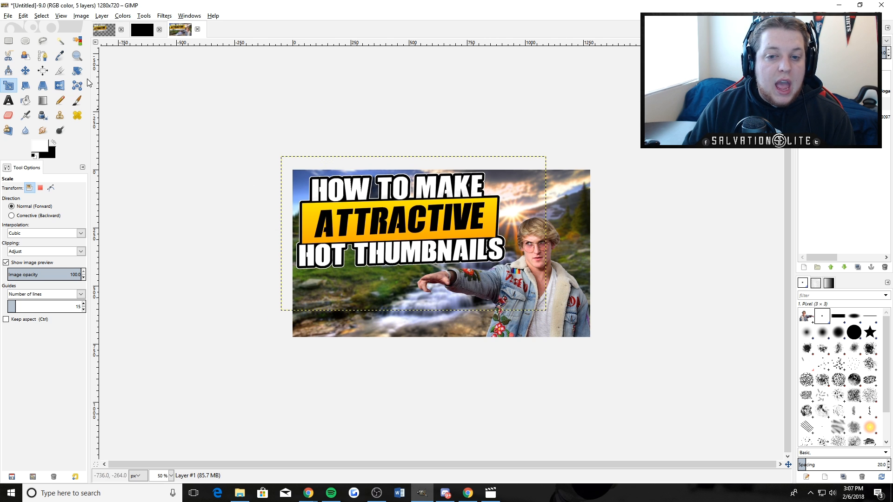
pyautogui.click(29, 71)
pyautogui.moveTo(468, 267); pyautogui.dragTo(470, 269)
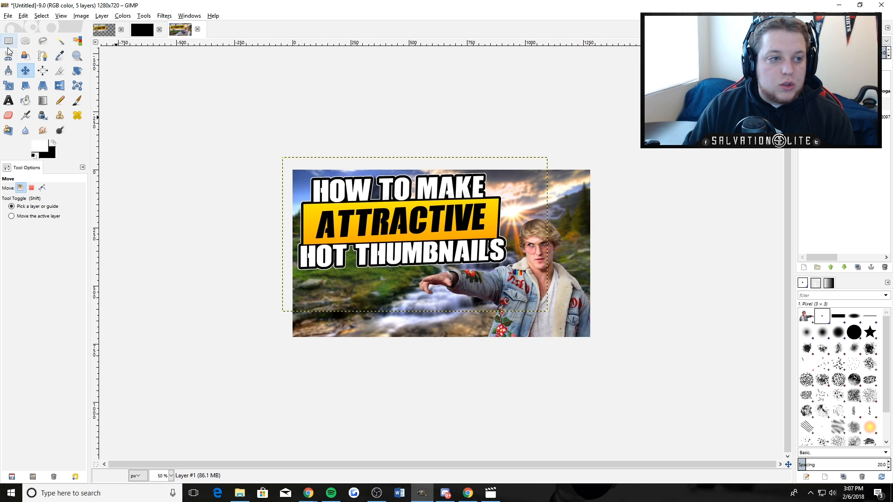
pyautogui.click(8, 87)
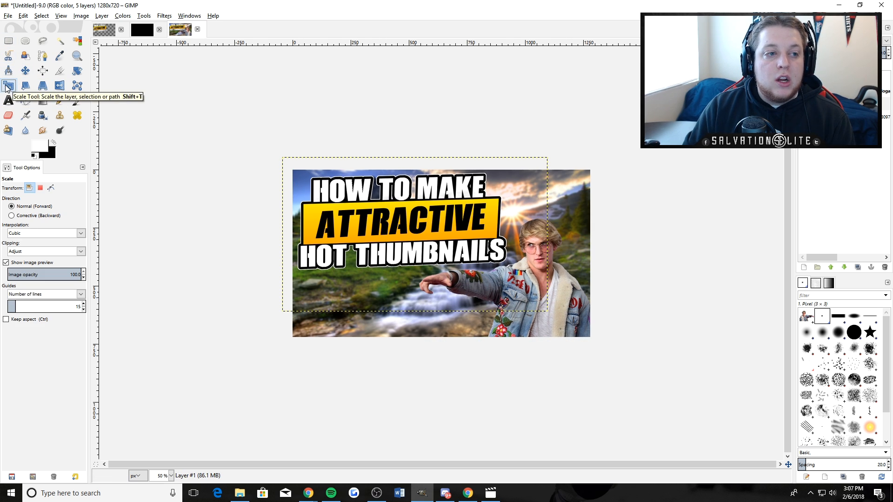
pyautogui.click(288, 275)
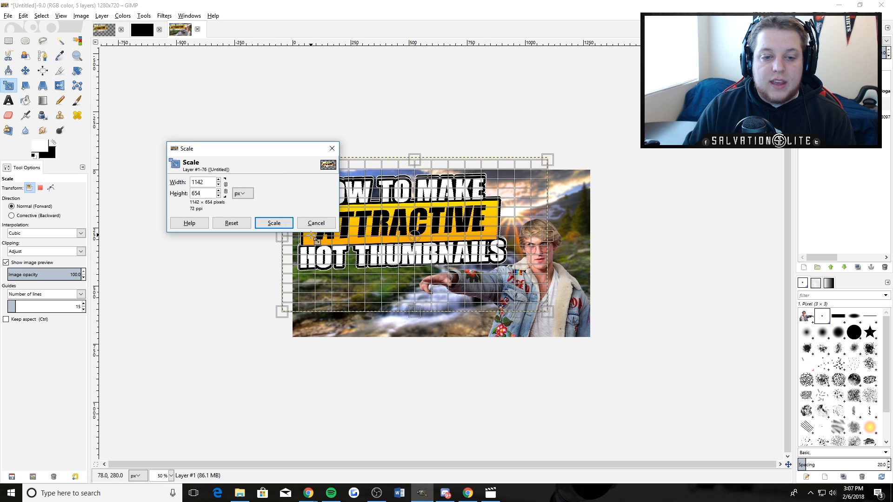
pyautogui.press('Escape')
# - Rotate the title layer by about -1.6 degrees and shift it closer to the canvas's upper-left corner
pyautogui.click(77, 71)
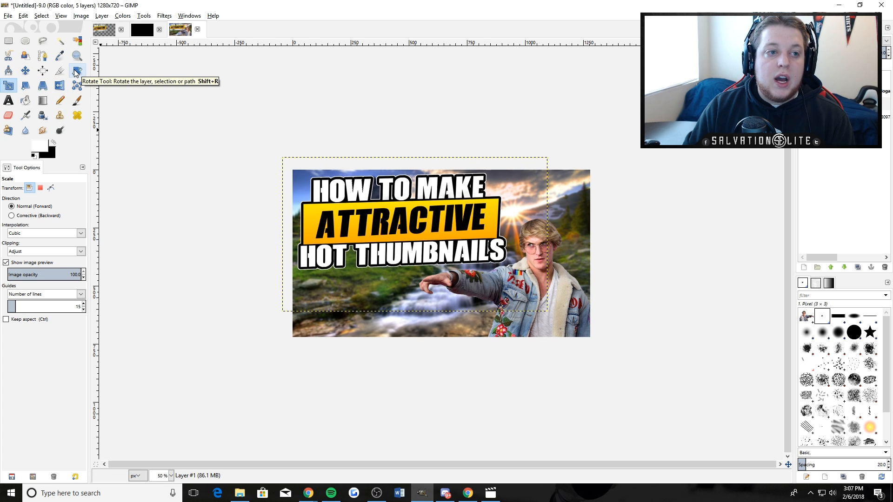
pyautogui.click(300, 227)
pyautogui.moveTo(301, 227); pyautogui.dragTo(307, 237)
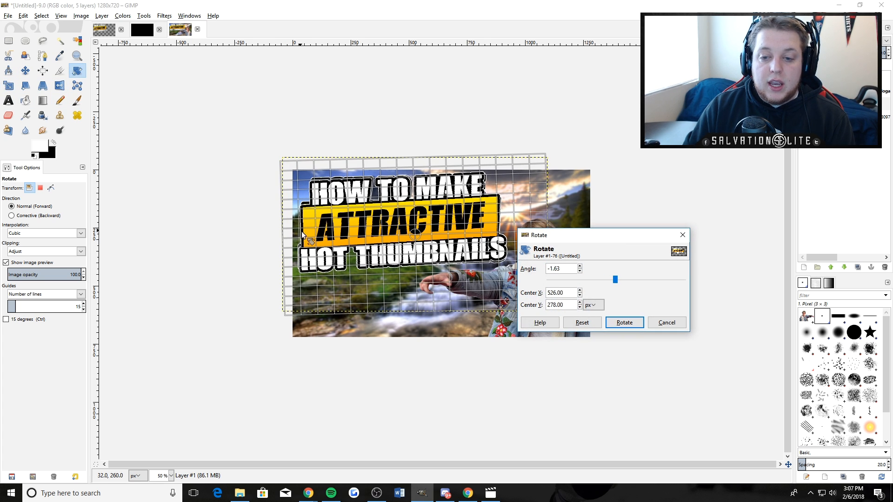
pyautogui.click(623, 323)
pyautogui.press('m')
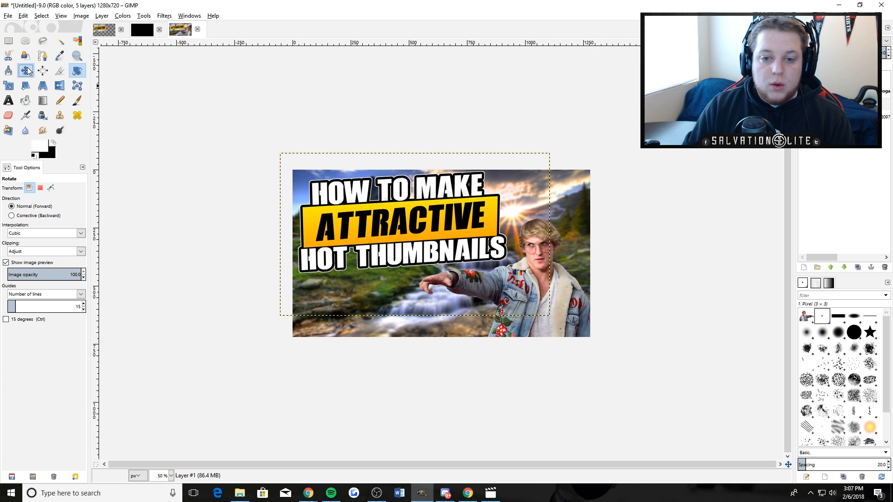
pyautogui.moveTo(498, 263); pyautogui.dragTo(489, 251)
# - Create a selection from the alpha of the cut-out man's layer
pyautogui.hotkey('ctrl', 'v')
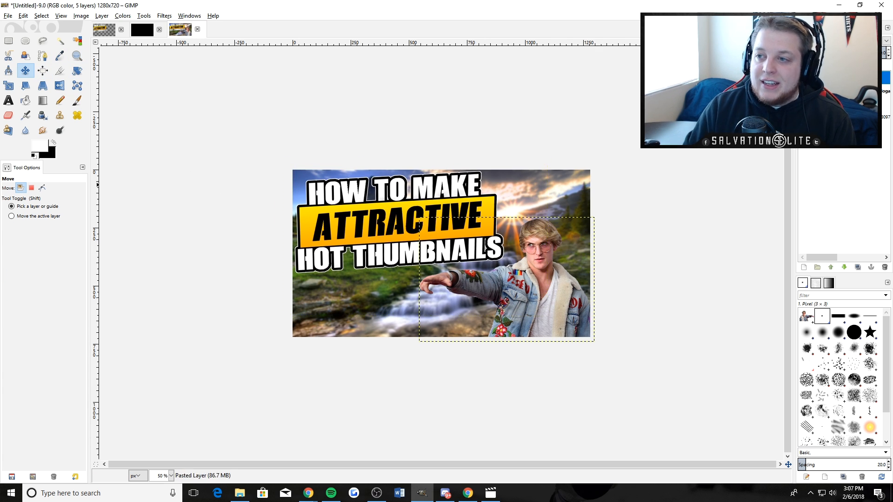
pyautogui.rightClick(859, 77)
pyautogui.click(809, 97)
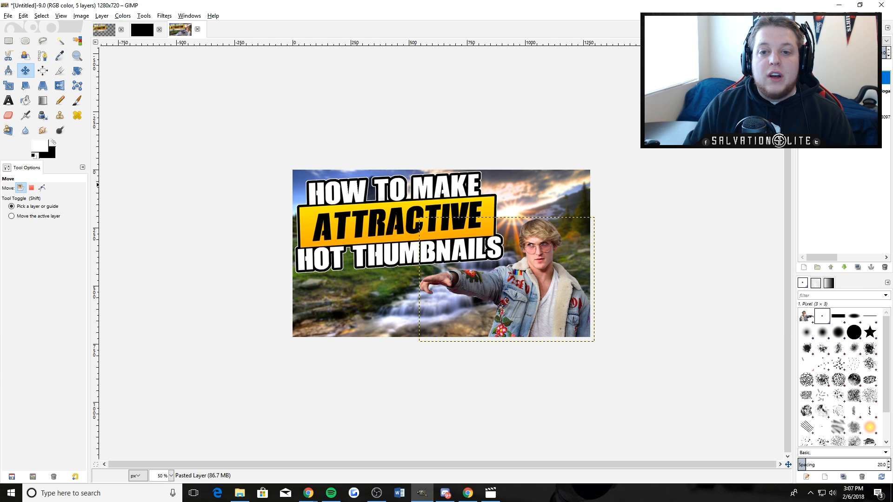
pyautogui.rightClick(860, 77)
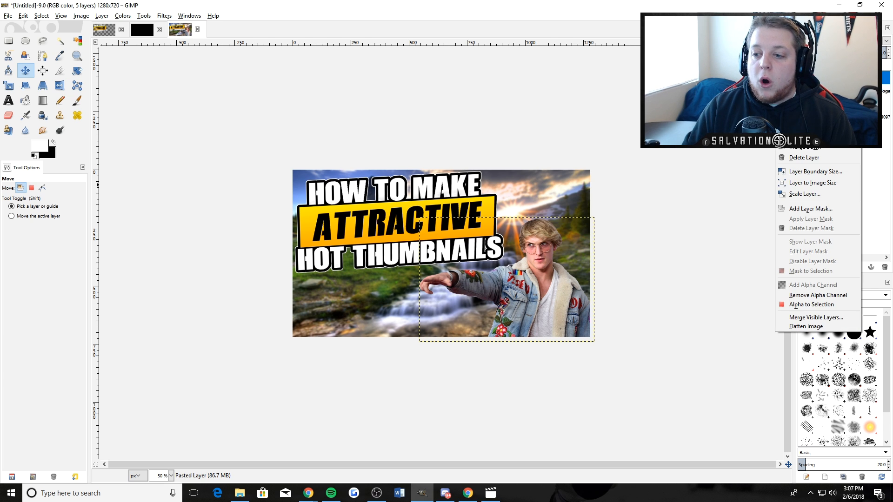
pyautogui.click(821, 305)
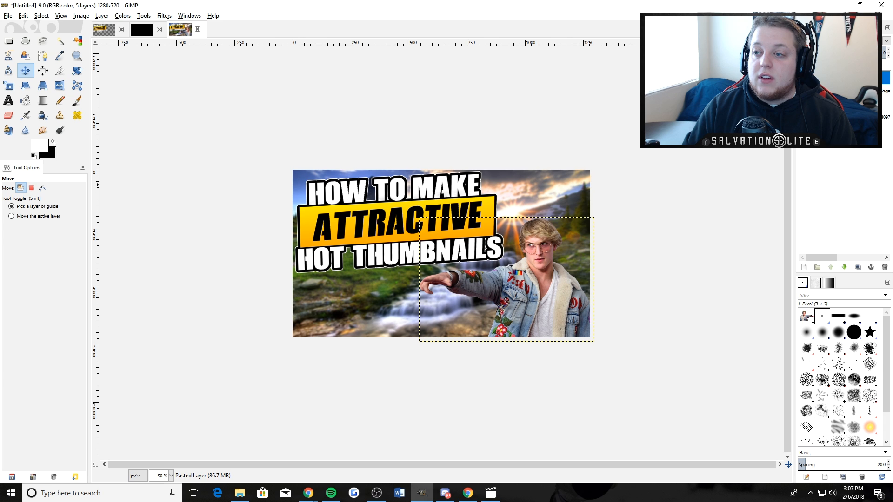
# - Select the cut-out man from his layer's alpha and grow the selection twice to extend it beyond his outline
pyautogui.rightClick(863, 77)
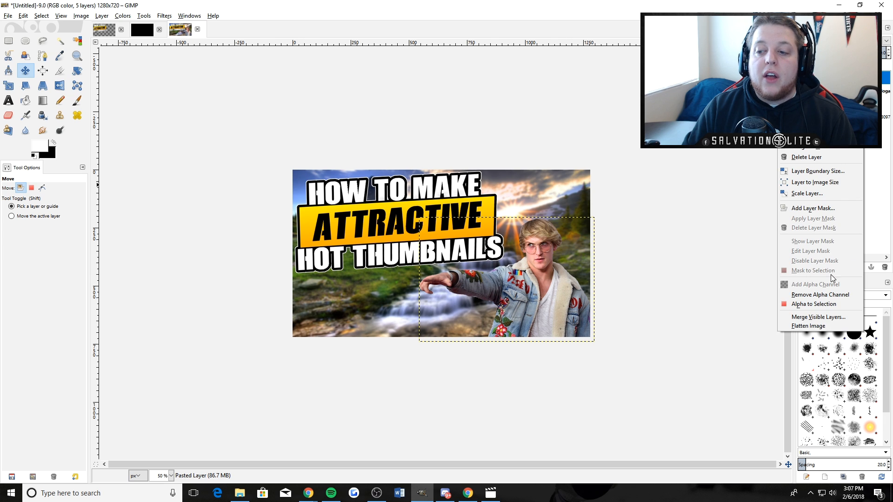
pyautogui.click(814, 305)
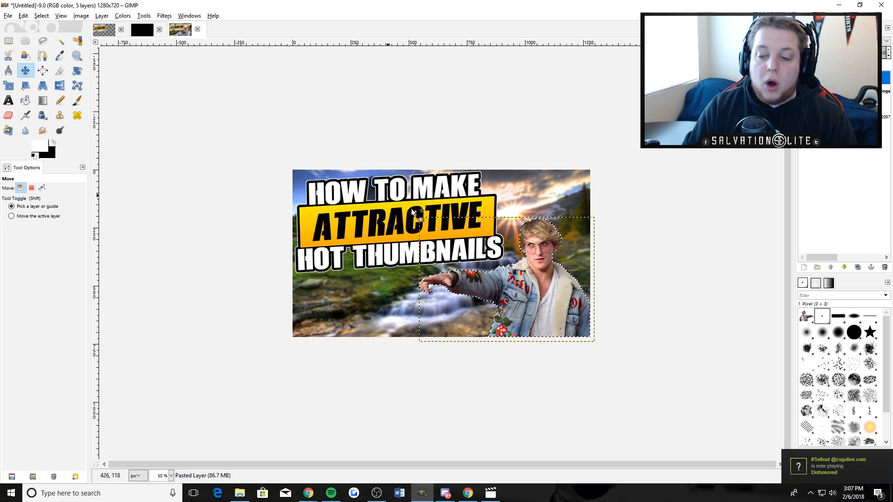
pyautogui.click(42, 16)
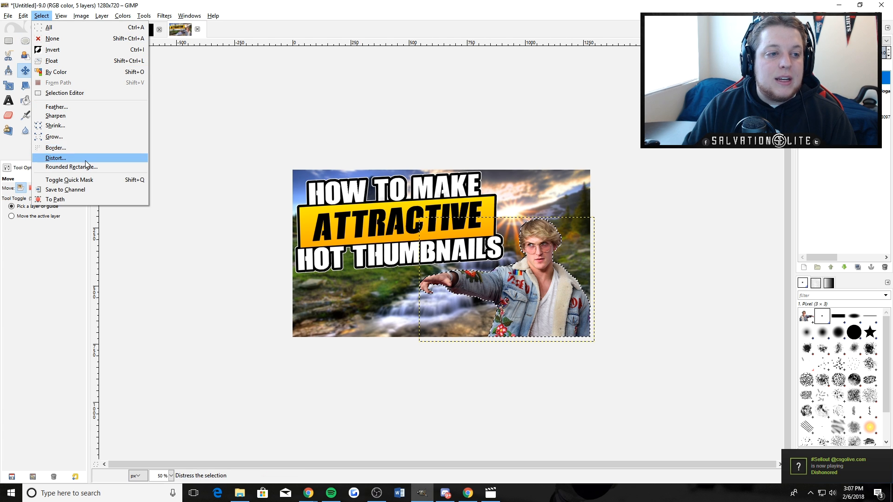
pyautogui.click(77, 136)
pyautogui.click(112, 171)
pyautogui.click(41, 15)
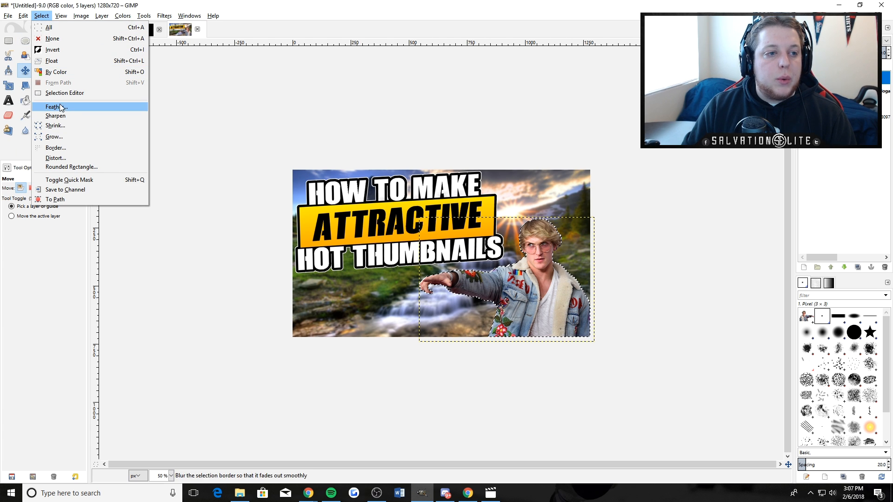
pyautogui.click(66, 136)
pyautogui.click(75, 172)
# - Add a new transparent canvas-sized layer directly beneath the cut-out man's layer, with Bucket Fill as the active tool
pyautogui.click(25, 100)
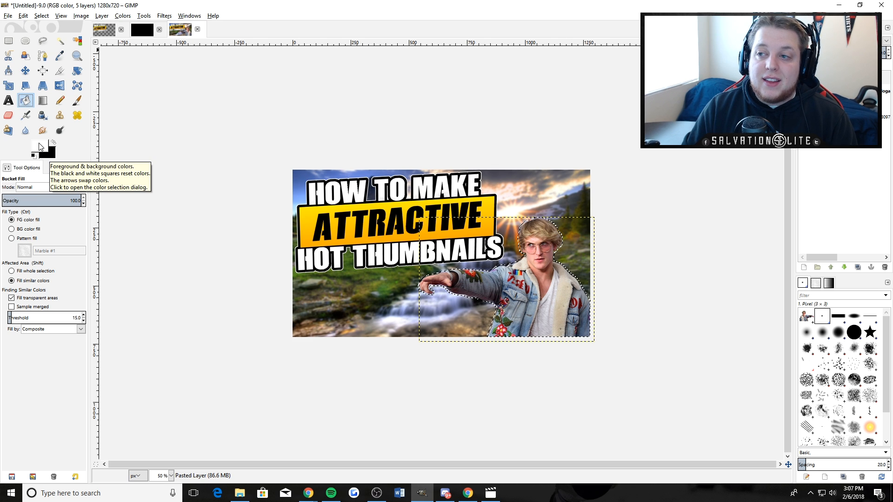
pyautogui.rightClick(863, 92)
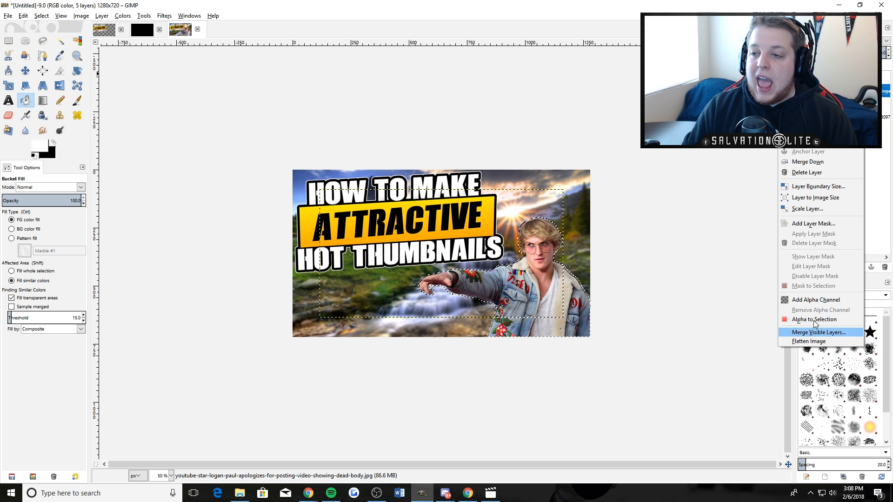
pyautogui.click(807, 111)
pyautogui.click(821, 191)
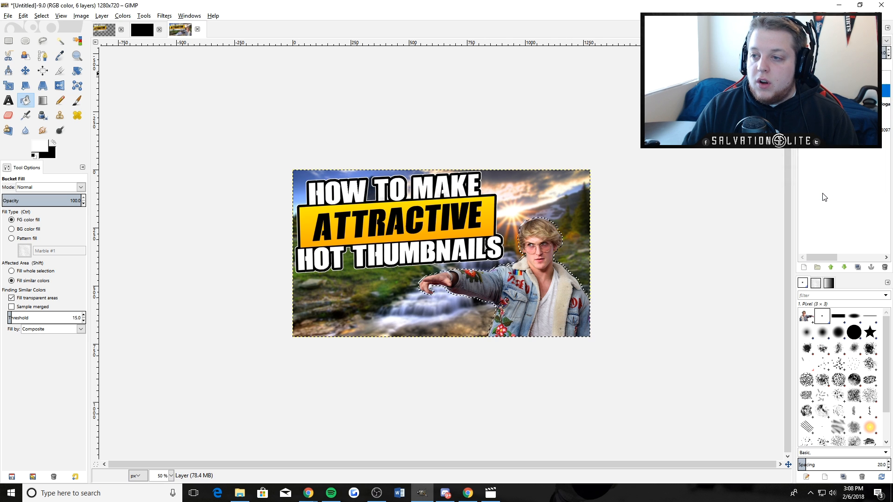
# - Fill the grown selection with white on the new layer to outline the man, and remove the selection
pyautogui.click(548, 222)
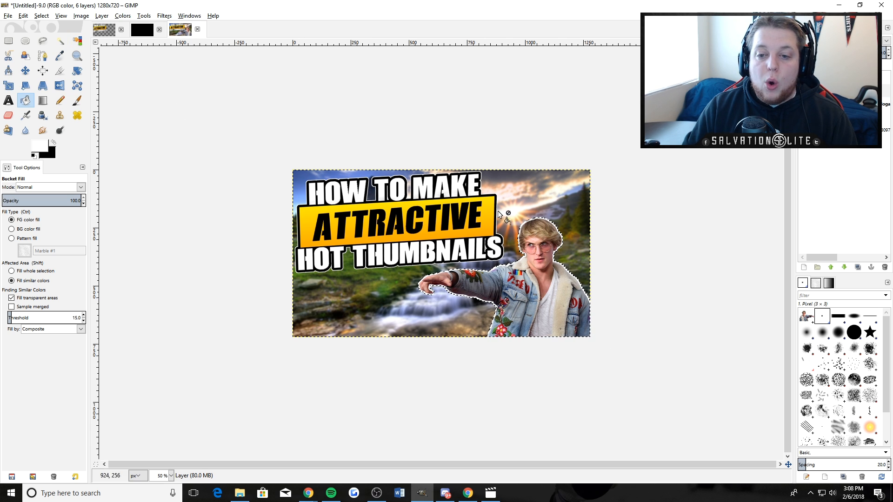
pyautogui.click(41, 16)
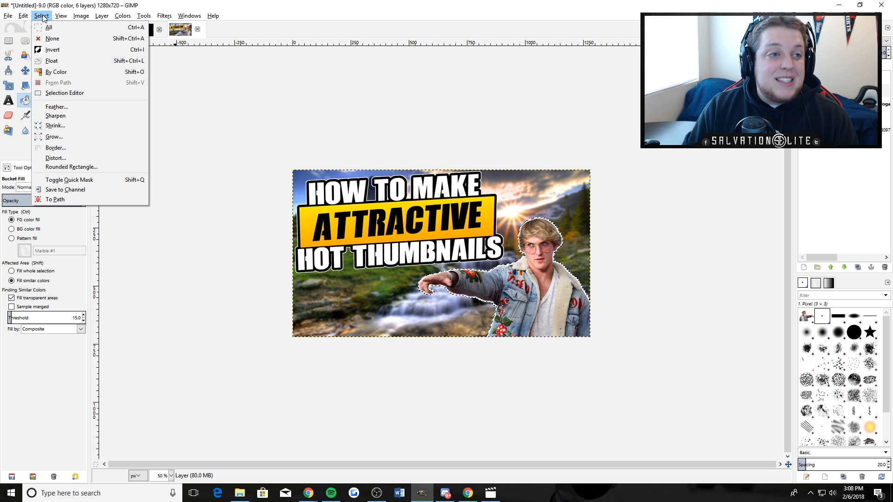
pyautogui.click(57, 38)
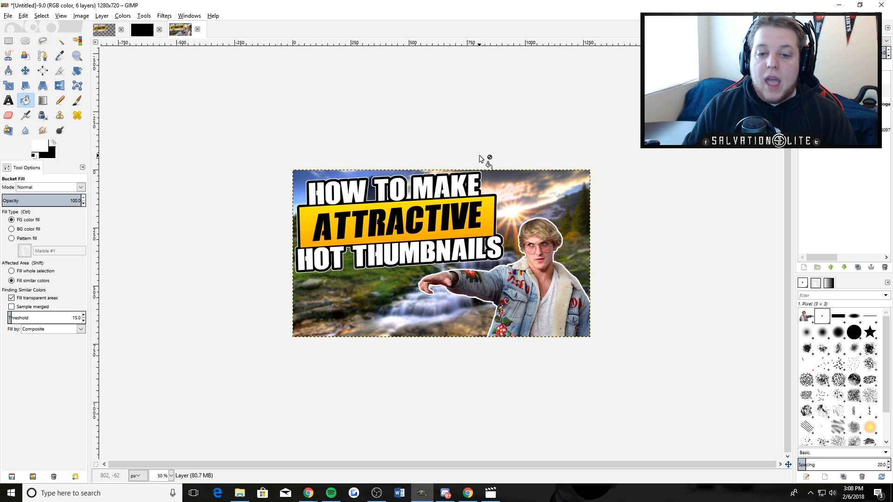